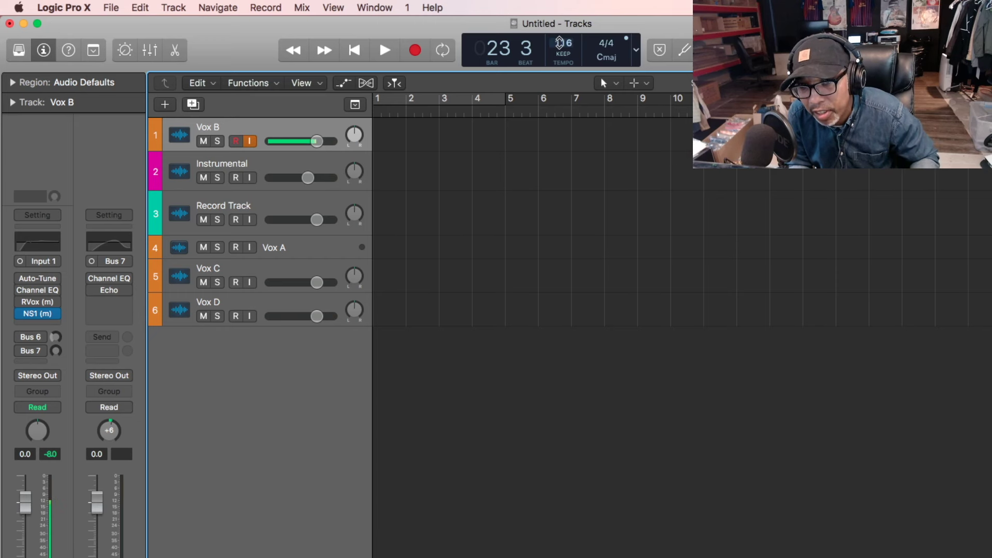
Step: Set the project tempo to 100, and create three software instrument tracks with the default patch, hiding the Library
{"action": "left_click_drag", "start_coordinate": [562, 40], "coordinate": [565, 90]}
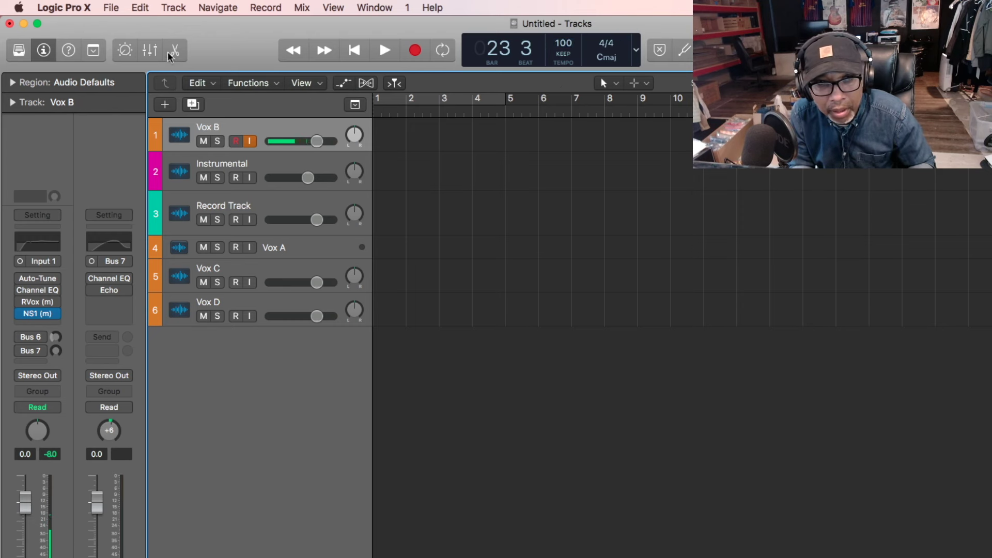
{"action": "left_click", "coordinate": [178, 8]}
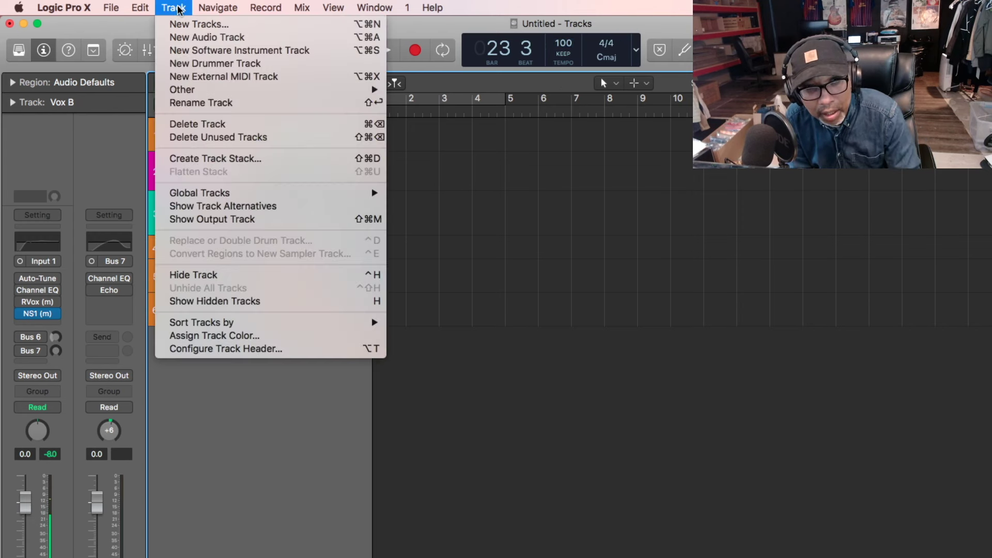
{"action": "left_click", "coordinate": [187, 25]}
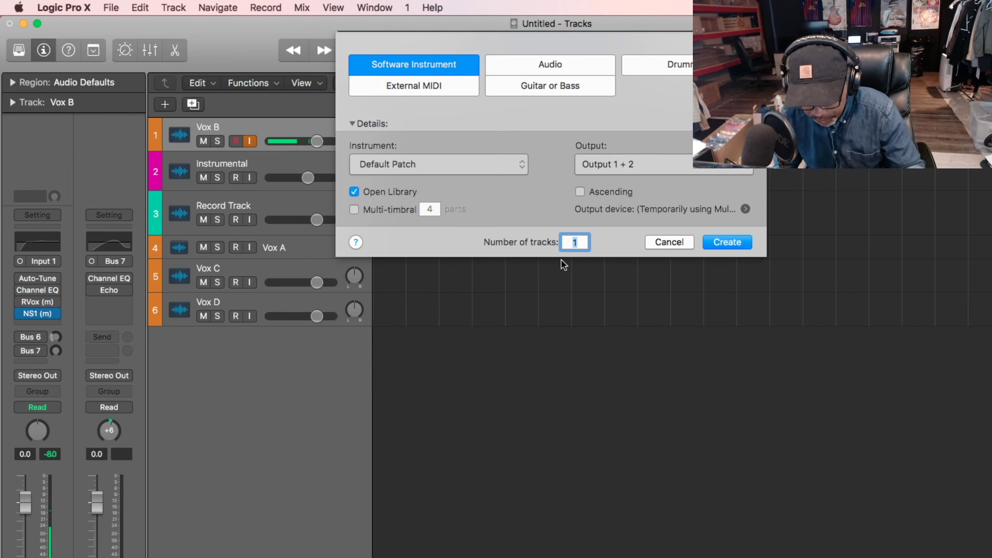
{"action": "type", "text": "3"}
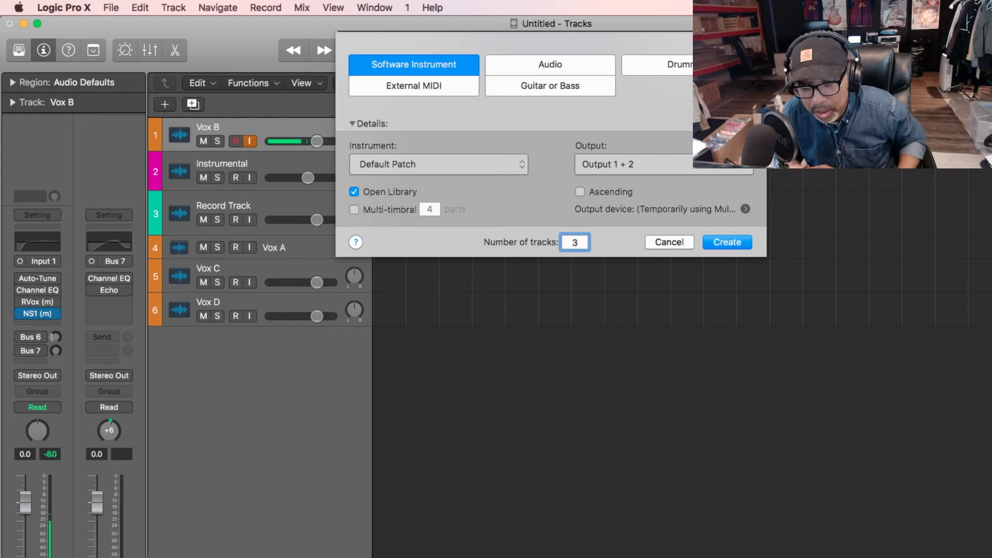
{"action": "left_click", "coordinate": [734, 244]}
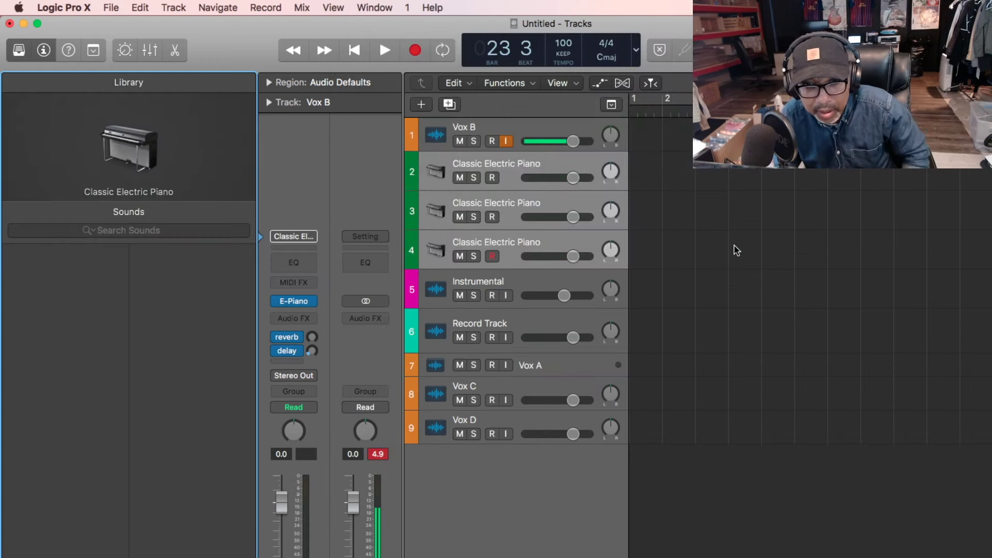
{"action": "key", "text": "y"}
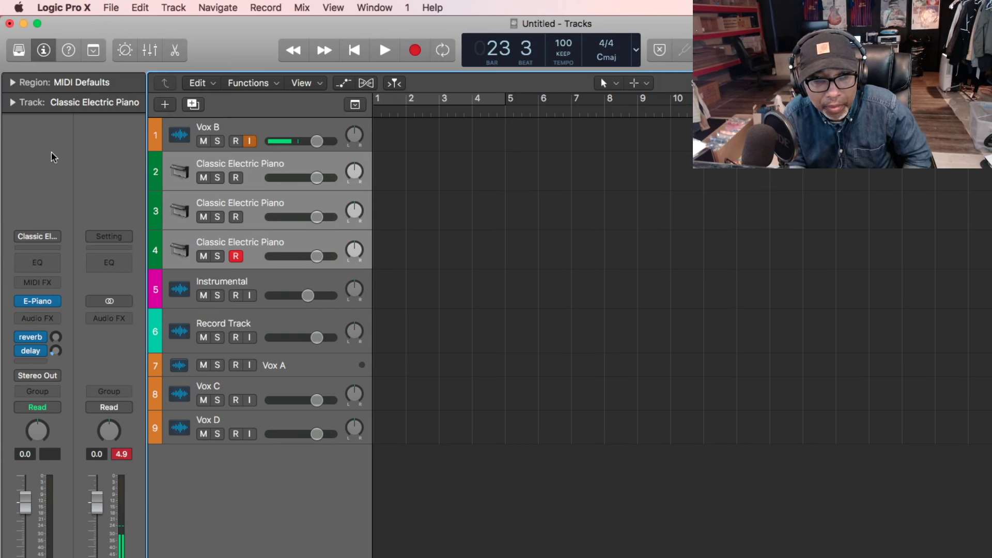
Step: On the first new instrument track, turn off the reverb and delay sends and replace the electric piano with stereo Arcade
{"action": "left_click", "coordinate": [271, 332]}
{"action": "left_click", "coordinate": [250, 172]}
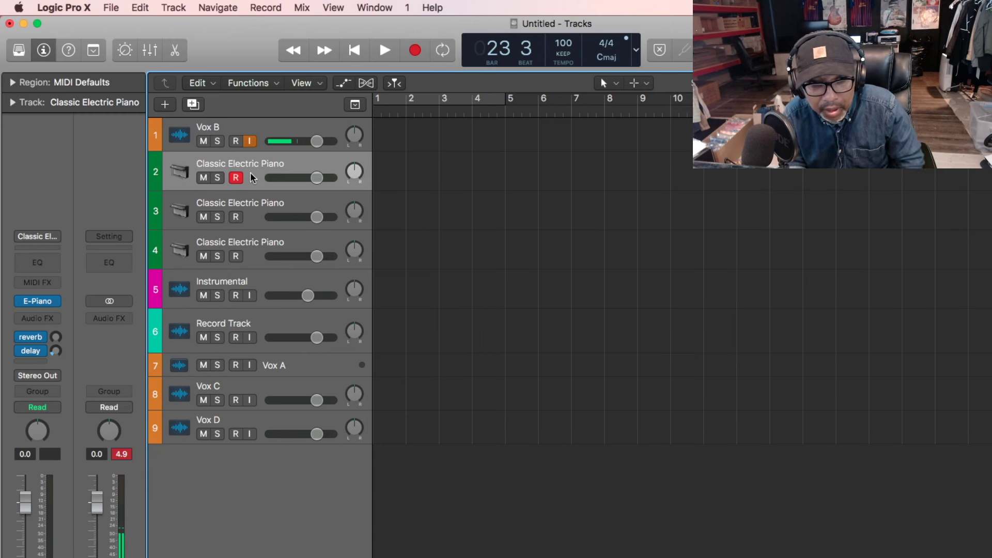
{"action": "left_click", "coordinate": [21, 336]}
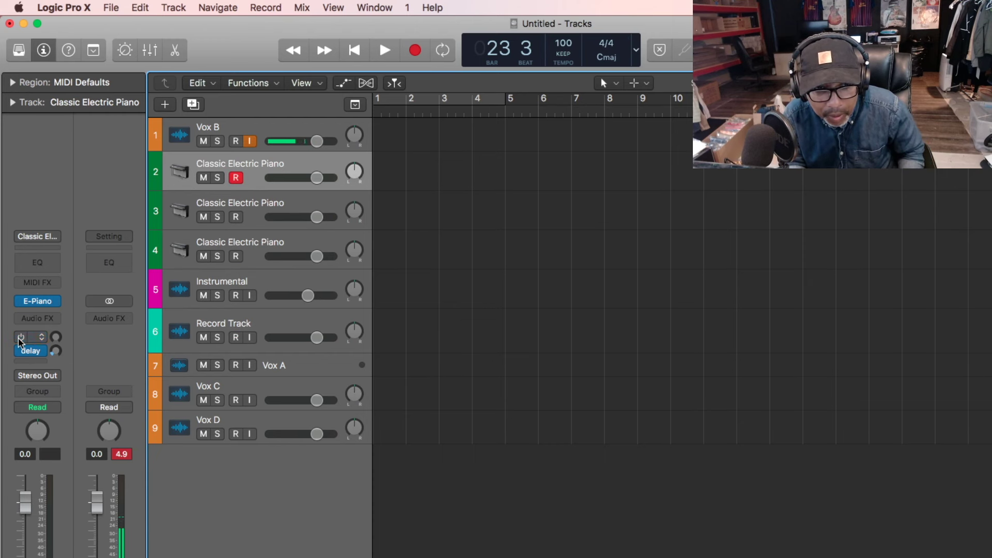
{"action": "left_click", "coordinate": [56, 301]}
{"action": "mouse_move", "coordinate": [84, 299]}
{"action": "mouse_move", "coordinate": [122, 266]}
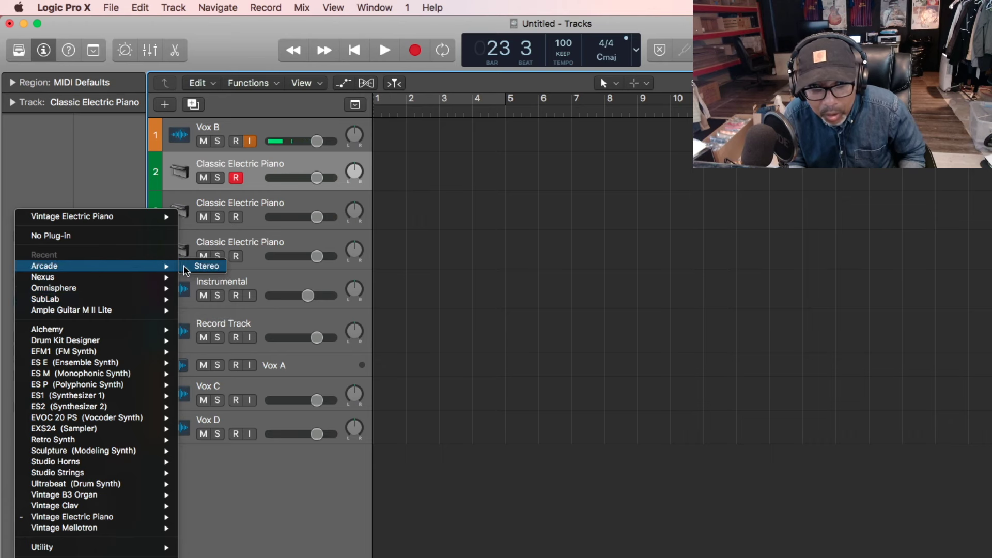
{"action": "left_click", "coordinate": [184, 265]}
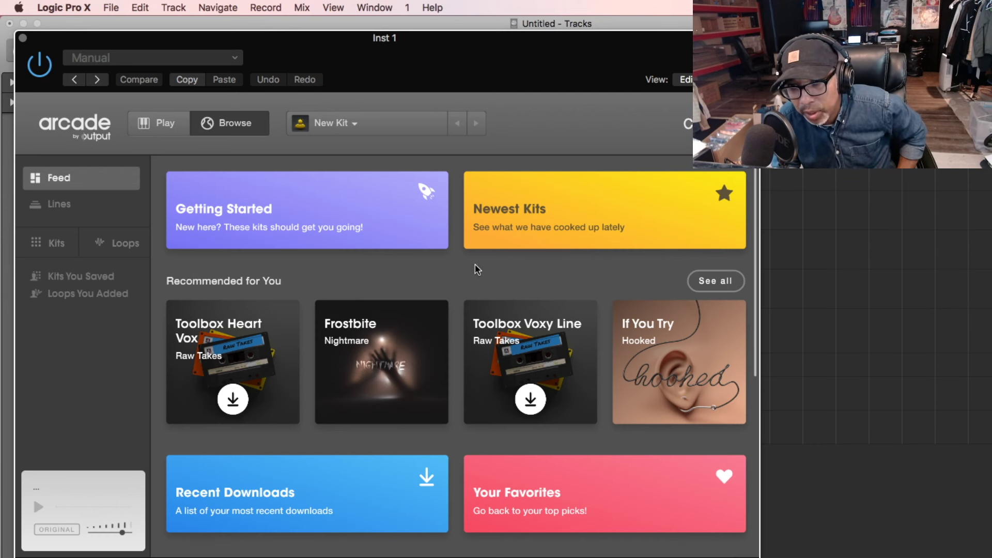
Step: Set Arcade's session key to A minor and lock it
{"action": "left_click", "coordinate": [691, 134]}
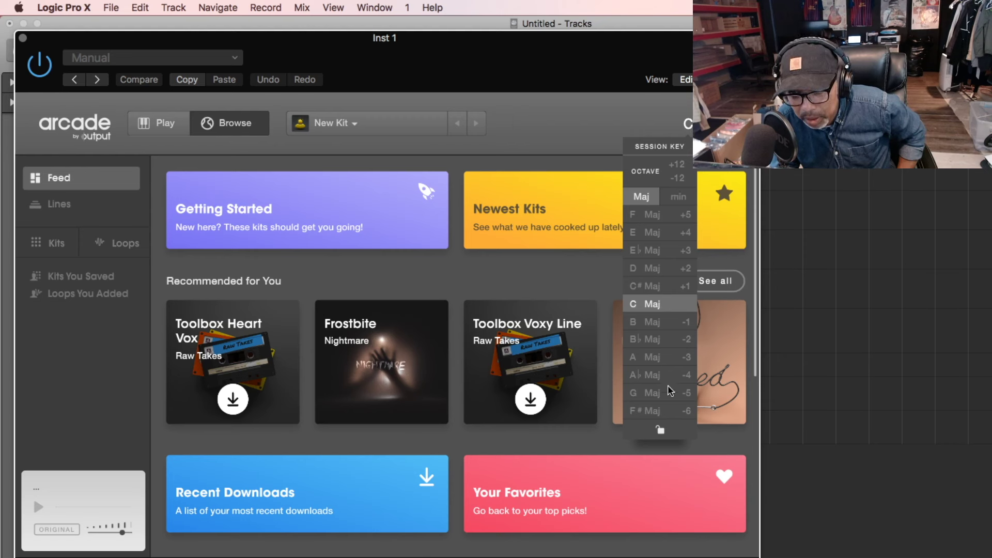
{"action": "left_click", "coordinate": [678, 197]}
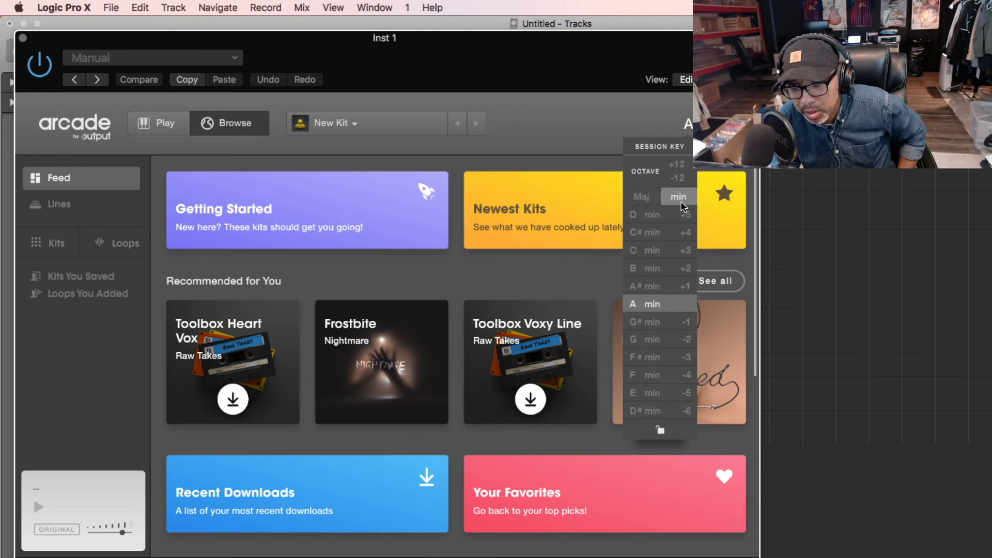
{"action": "left_click", "coordinate": [655, 306]}
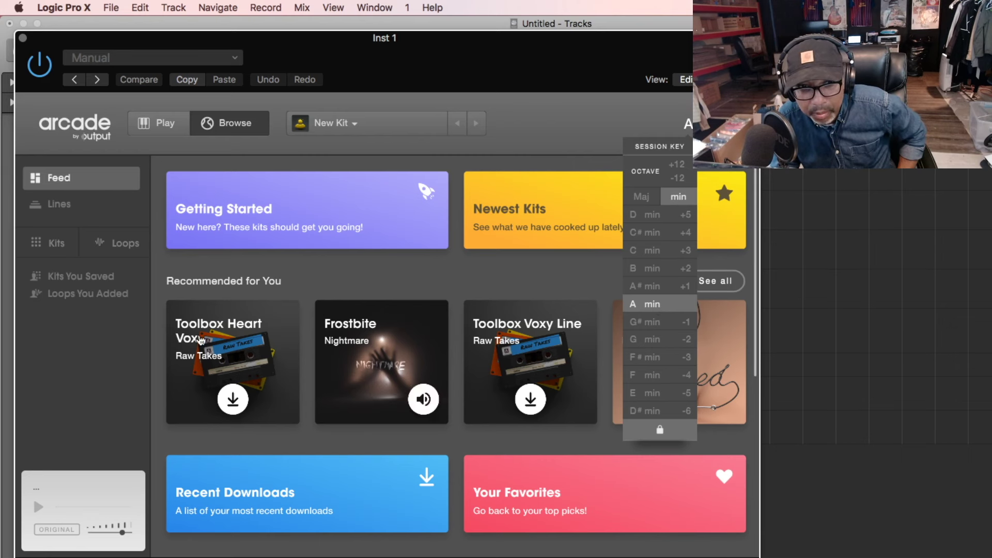
{"action": "left_click", "coordinate": [100, 384]}
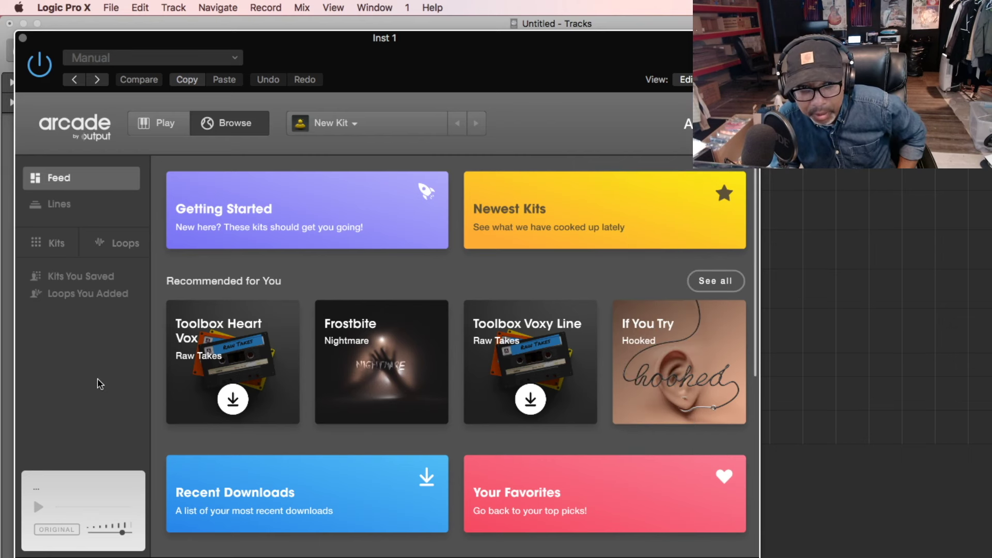
Step: Load the Fire and Ice kit from Arcade's Drip line and close the plug-in window
{"action": "left_click", "coordinate": [85, 212]}
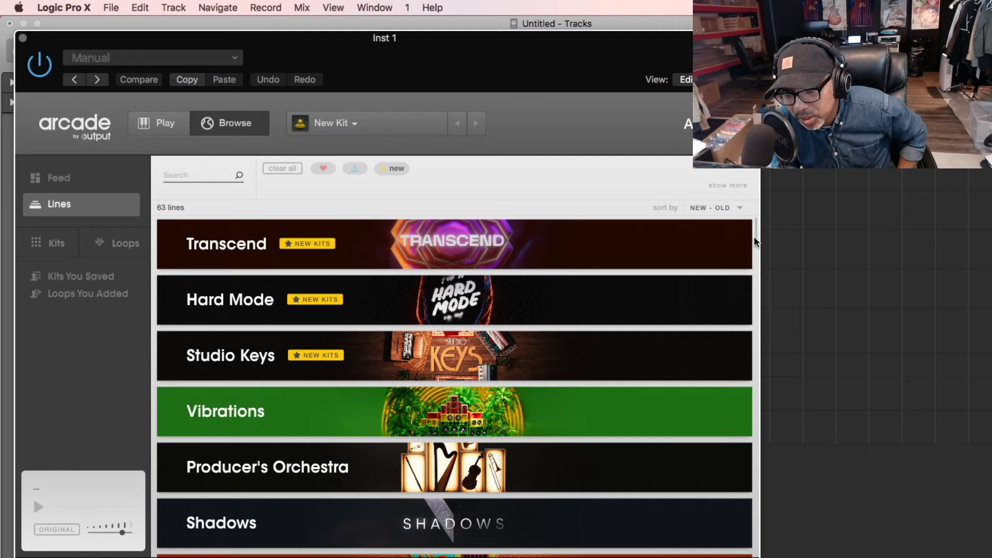
{"action": "left_click_drag", "start_coordinate": [756, 242], "coordinate": [756, 366]}
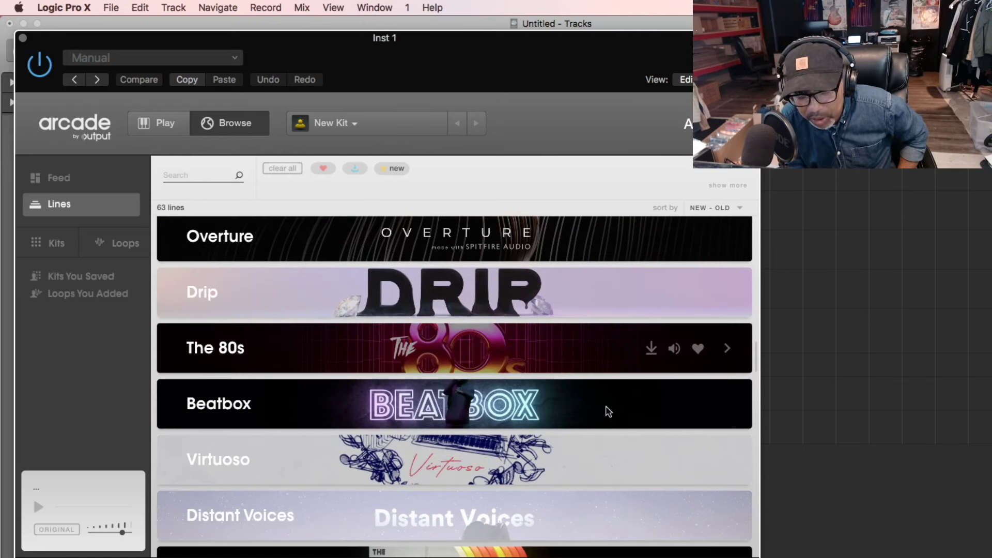
{"action": "left_click", "coordinate": [477, 317]}
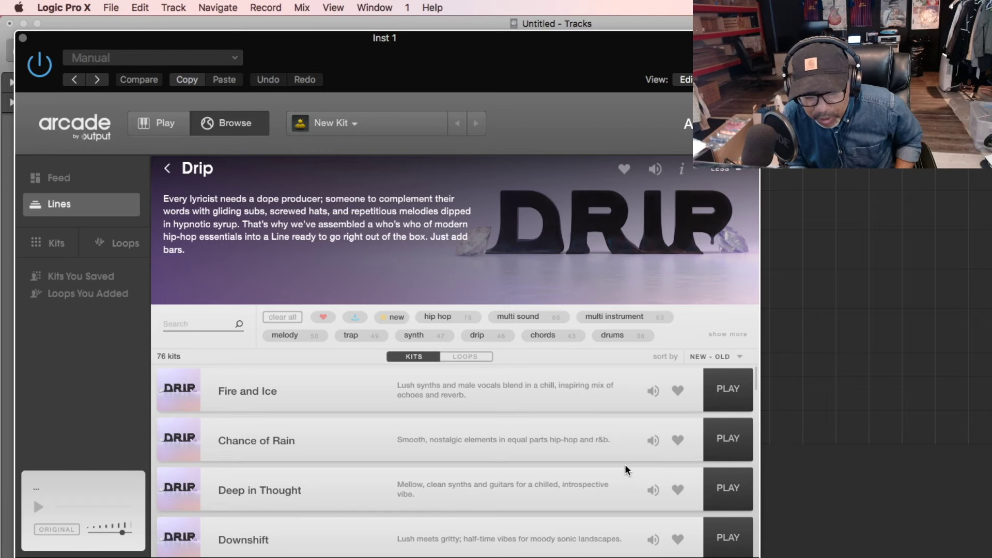
{"action": "left_click", "coordinate": [723, 401]}
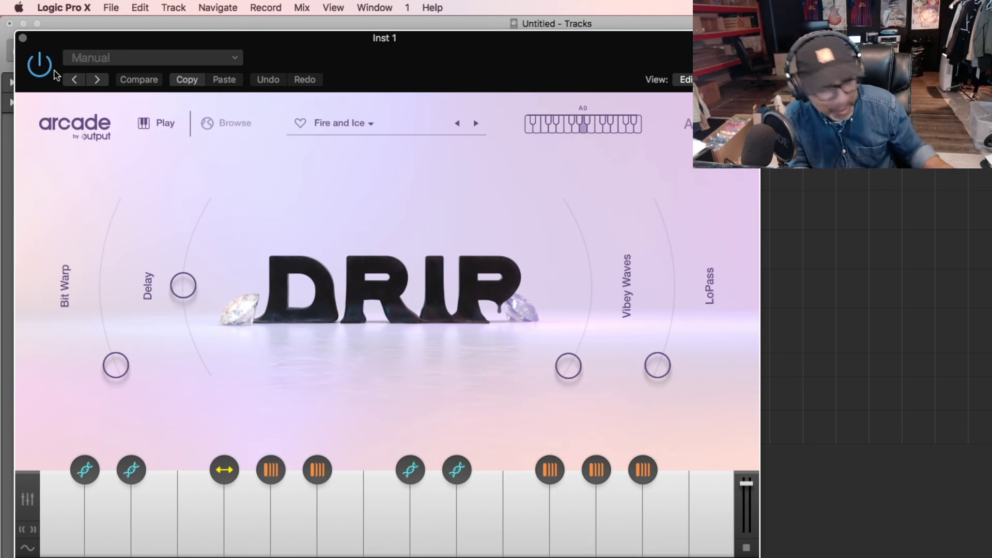
{"action": "left_click", "coordinate": [23, 38]}
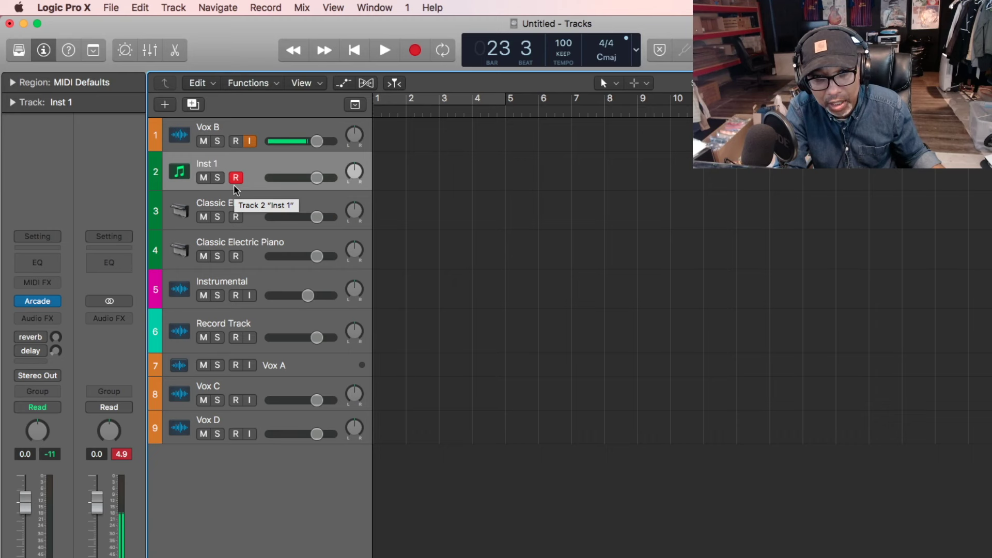
Step: Record a short MIDI region on the Arcade track at bar 22 and move its C4 note to the region's start
{"action": "key", "text": "r"}
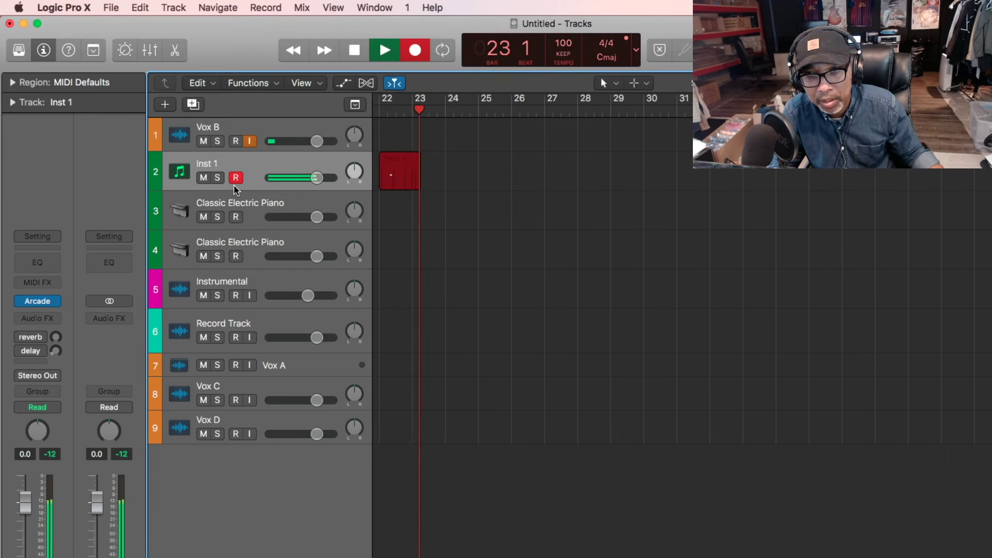
{"action": "key", "text": "space"}
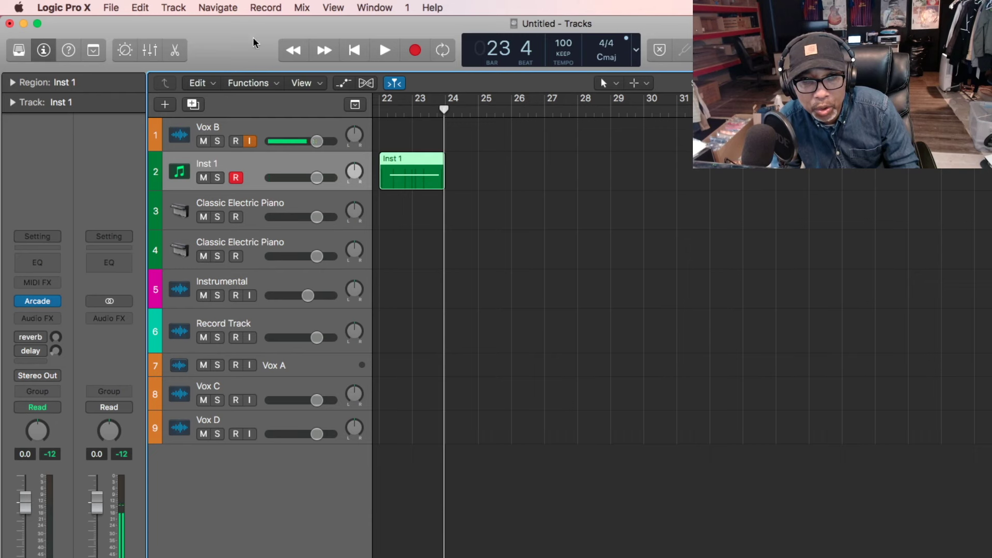
{"action": "double_click", "coordinate": [420, 177]}
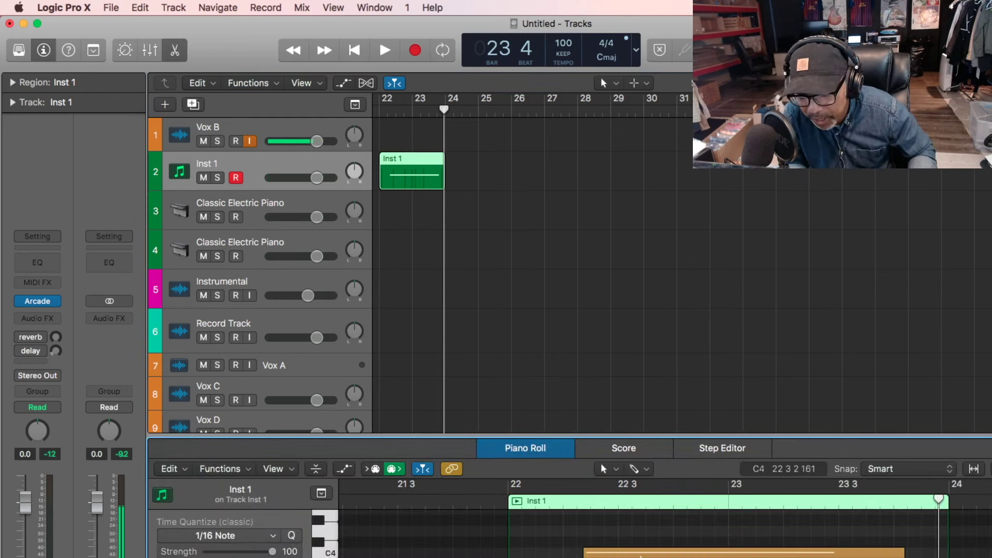
{"action": "left_click", "coordinate": [639, 556]}
{"action": "left_click_drag", "start_coordinate": [640, 555], "coordinate": [565, 555]}
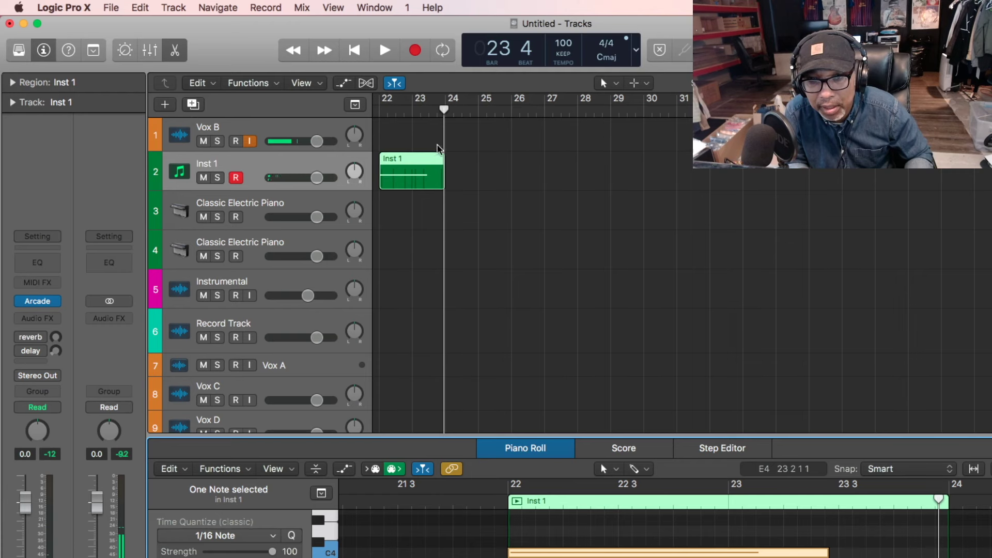
Step: Move the playhead and the recorded region to bar 1 and turn on cycle mode over bars 1 to 5
{"action": "left_click_drag", "start_coordinate": [445, 109], "coordinate": [149, 132]}
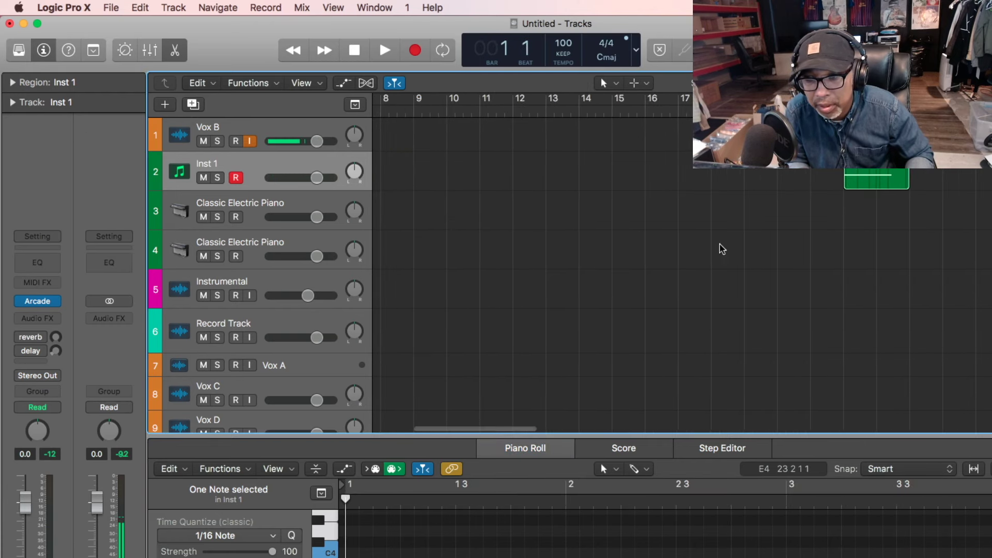
{"action": "left_click_drag", "start_coordinate": [866, 177], "coordinate": [354, 175]}
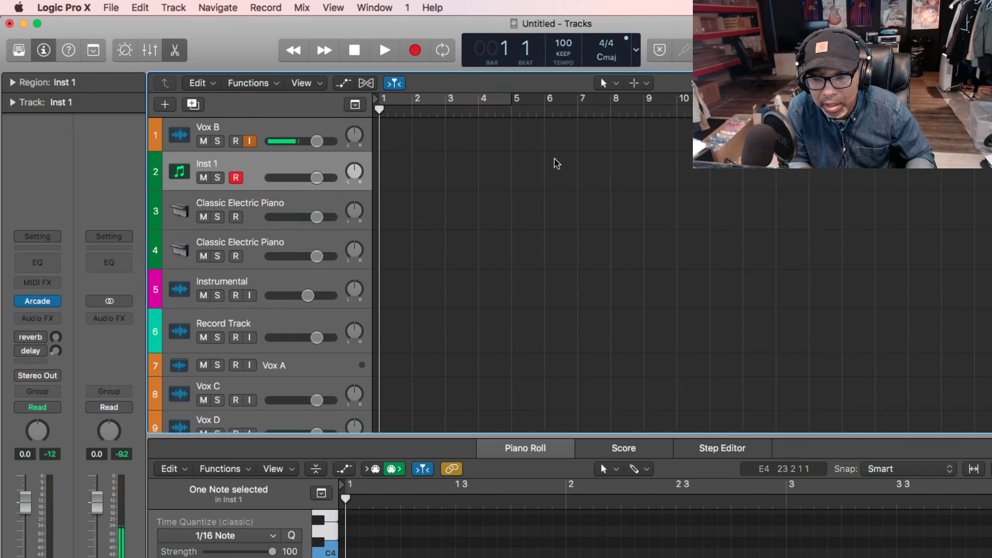
{"action": "left_click_drag", "start_coordinate": [801, 177], "coordinate": [419, 177]}
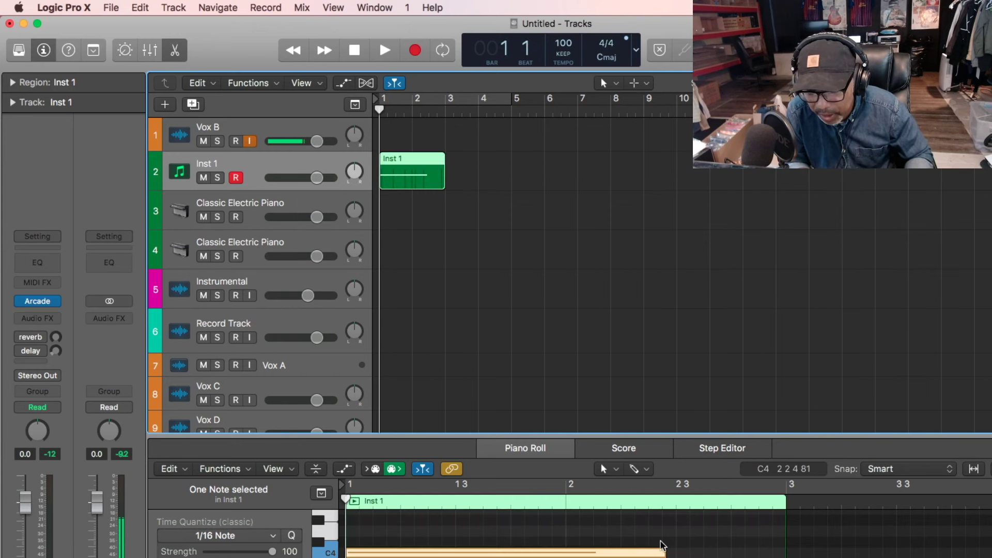
{"action": "left_click", "coordinate": [416, 99]}
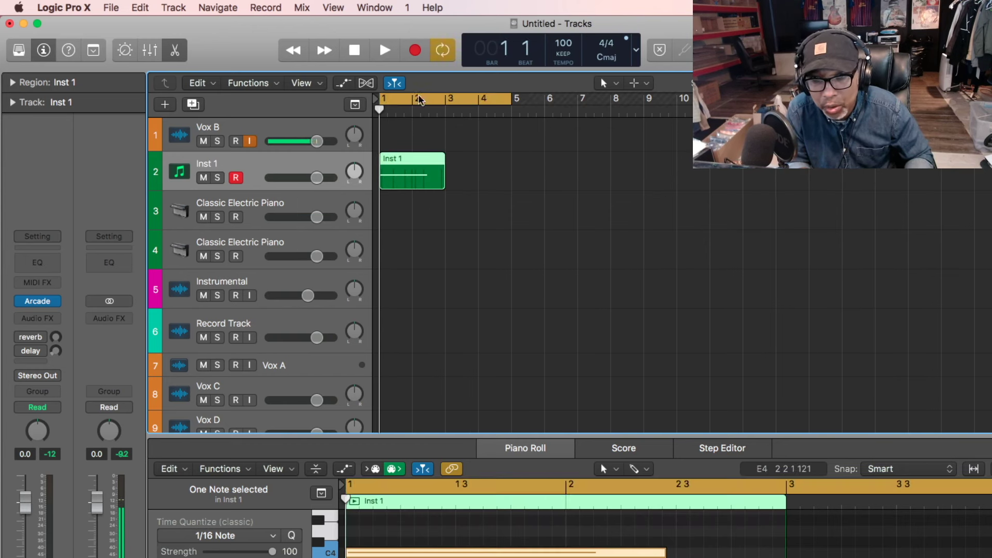
Step: Lengthen the C4 note past bar 3 and extend its region to bar 5
{"action": "key", "text": "space"}
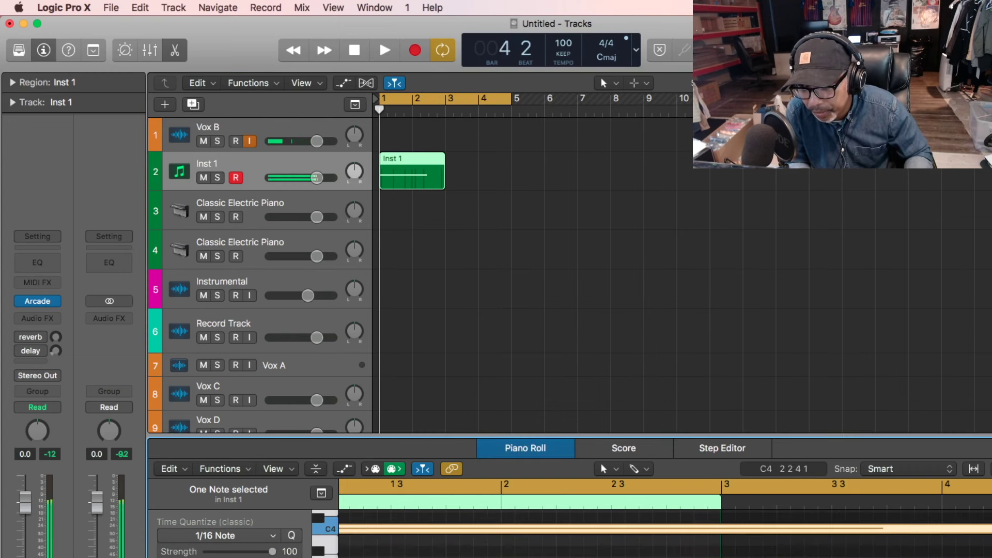
{"action": "key", "text": "space"}
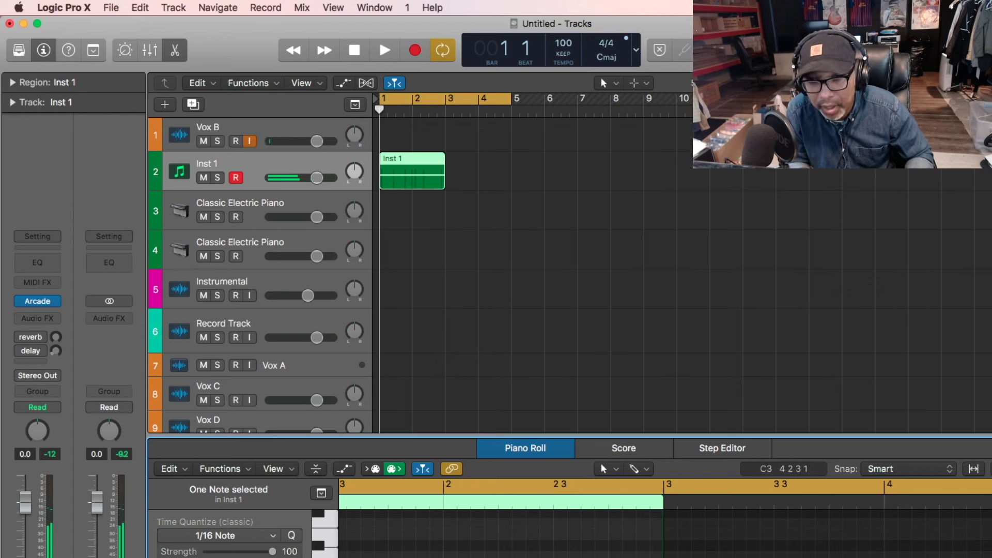
{"action": "left_click_drag", "start_coordinate": [446, 181], "coordinate": [511, 204]}
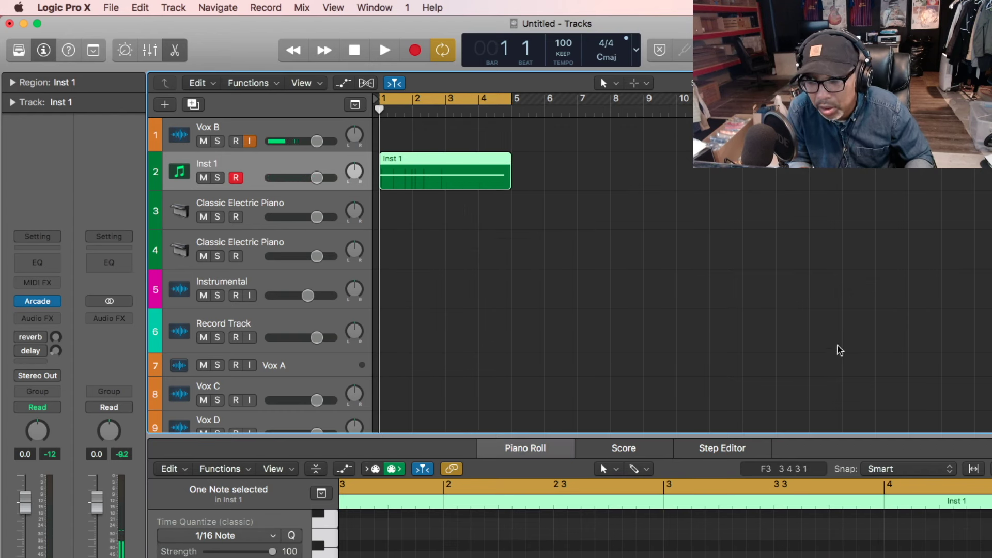
Step: Stretch the C4 note to the region's end at bar 5 and briefly play back the cycle
{"action": "left_click", "coordinate": [835, 524]}
{"action": "scroll", "coordinate": [836, 535], "scroll_direction": "up", "scroll_amount": 1}
{"action": "scroll", "coordinate": [836, 534], "scroll_direction": "up", "scroll_amount": 5}
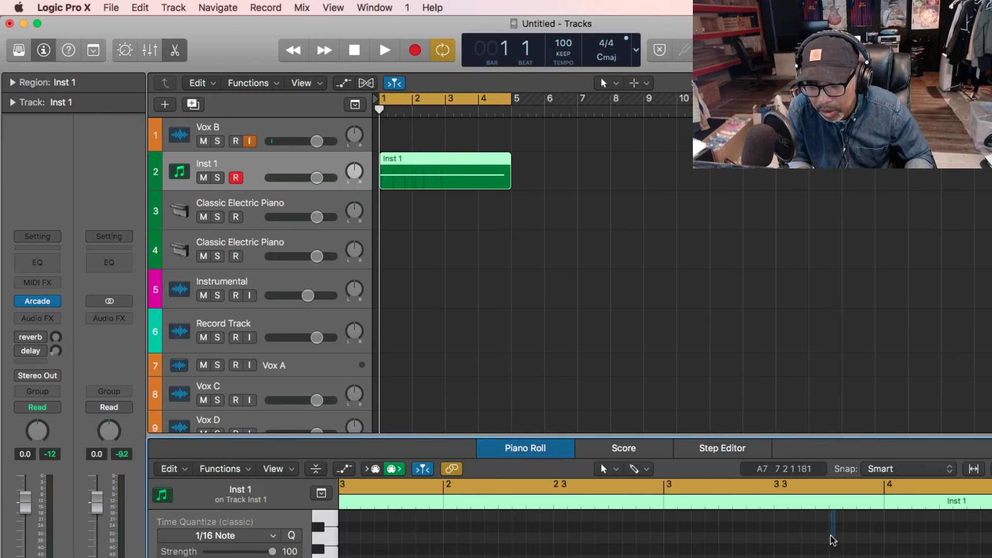
{"action": "left_click", "coordinate": [833, 524]}
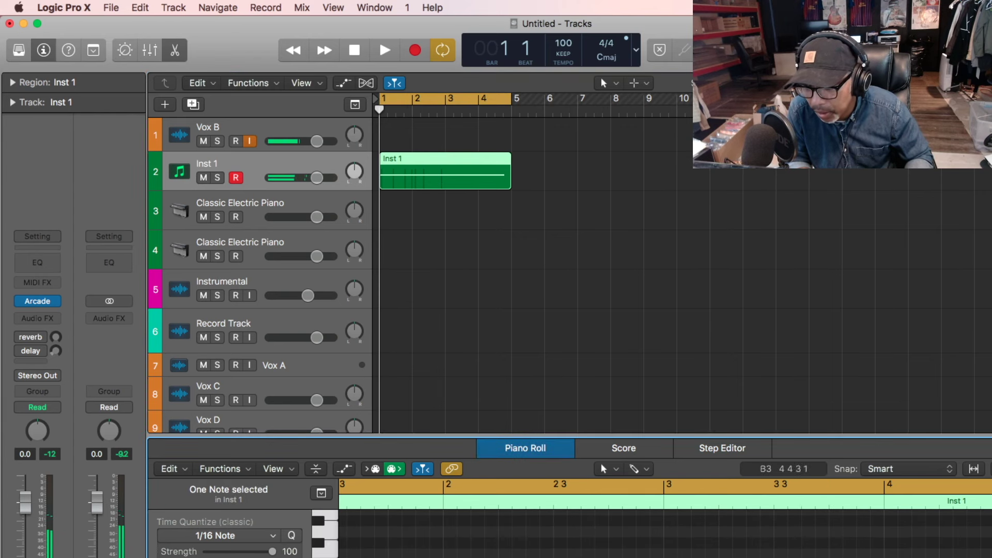
{"action": "scroll", "coordinate": [665, 522], "scroll_direction": "right", "scroll_amount": 3}
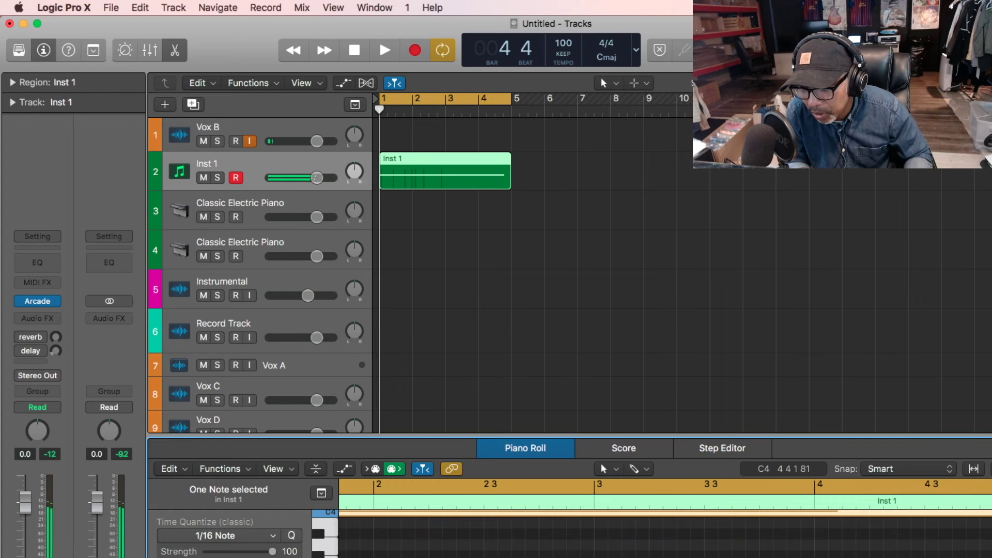
{"action": "scroll", "coordinate": [822, 533], "scroll_direction": "down", "scroll_amount": 2}
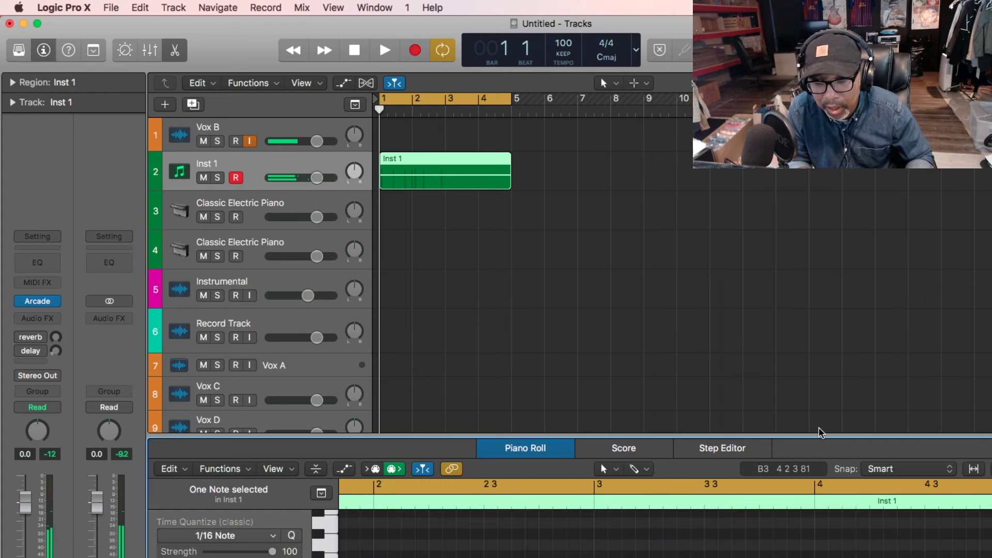
{"action": "key", "text": "space"}
{"action": "key", "text": "space"}
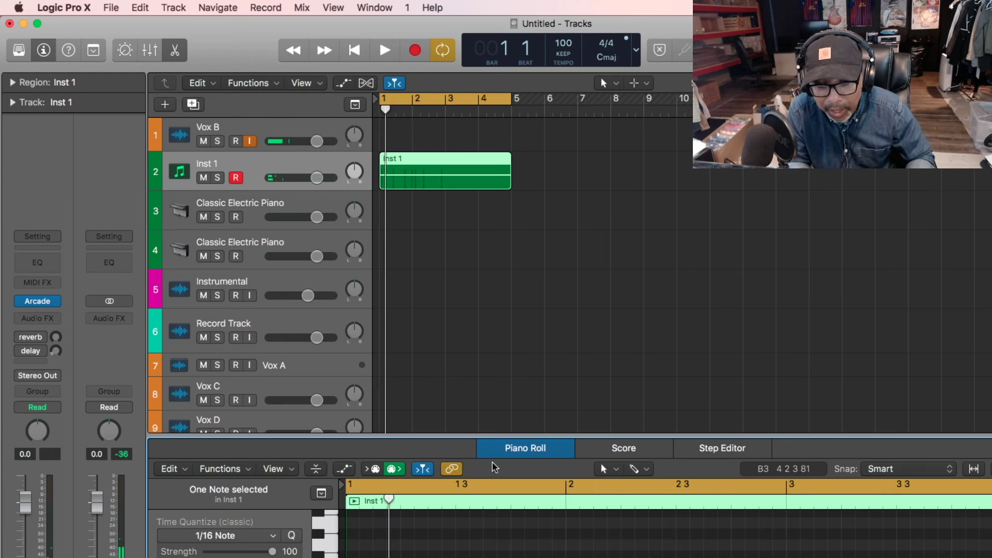
Step: Adjust the end of the long note in the Inst 1 region, checking it in playback, and close the Piano Roll
{"action": "left_click", "coordinate": [454, 546]}
{"action": "scroll", "coordinate": [455, 546], "scroll_direction": "down", "scroll_amount": 5}
{"action": "key", "text": "Right"}
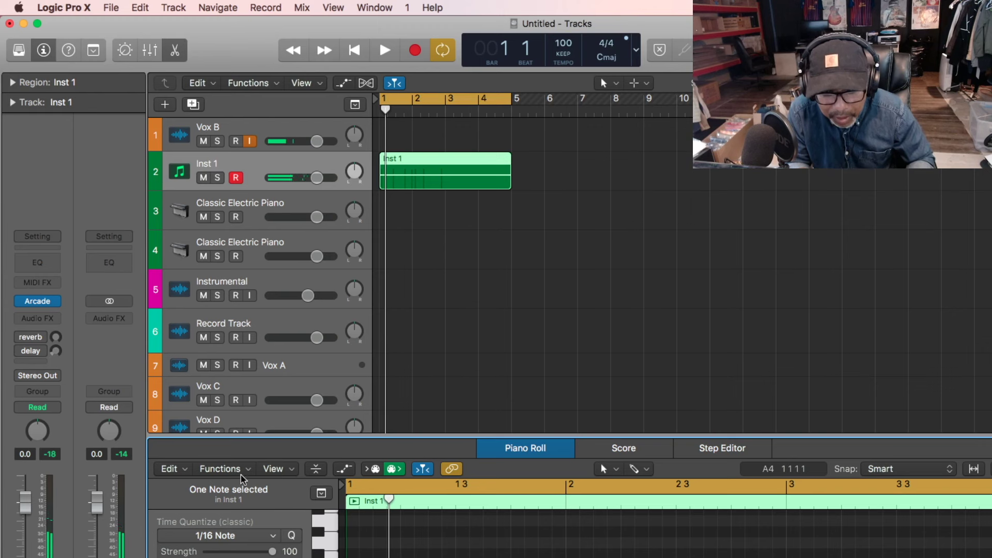
{"action": "left_click", "coordinate": [227, 469]}
{"action": "left_click", "coordinate": [236, 501]}
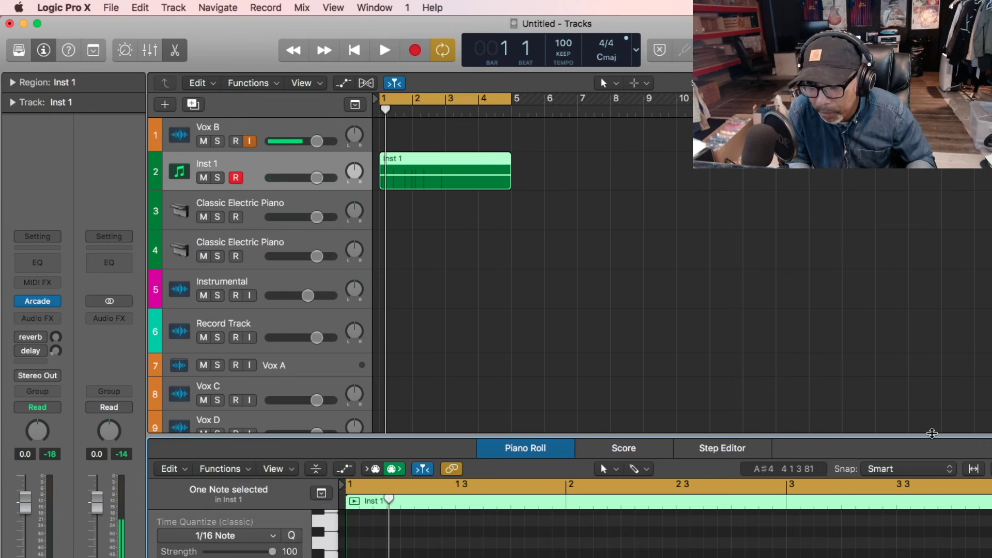
{"action": "left_click", "coordinate": [904, 545]}
{"action": "left_click_drag", "start_coordinate": [959, 554], "coordinate": [775, 557]}
{"action": "key", "text": "space"}
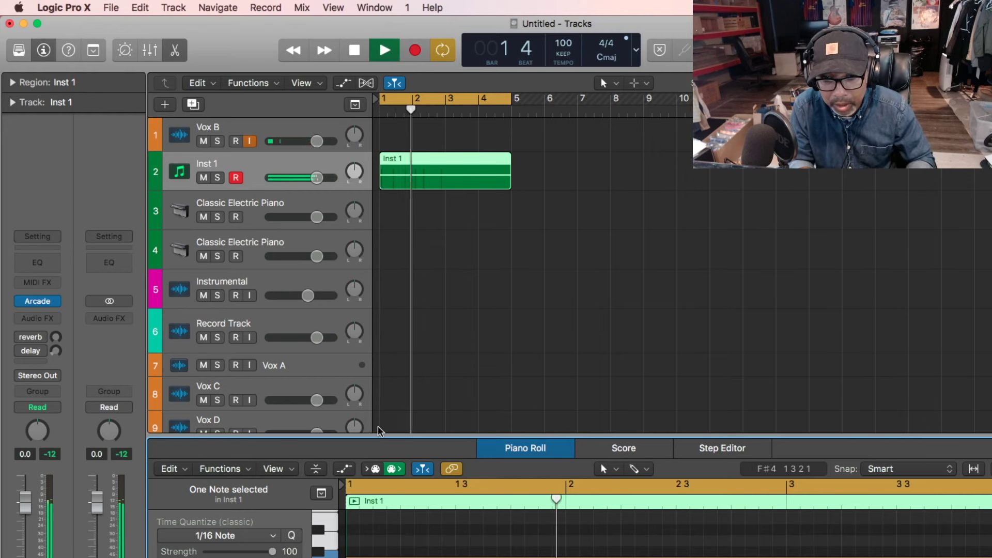
{"action": "key", "text": "e"}
{"action": "key", "text": "space"}
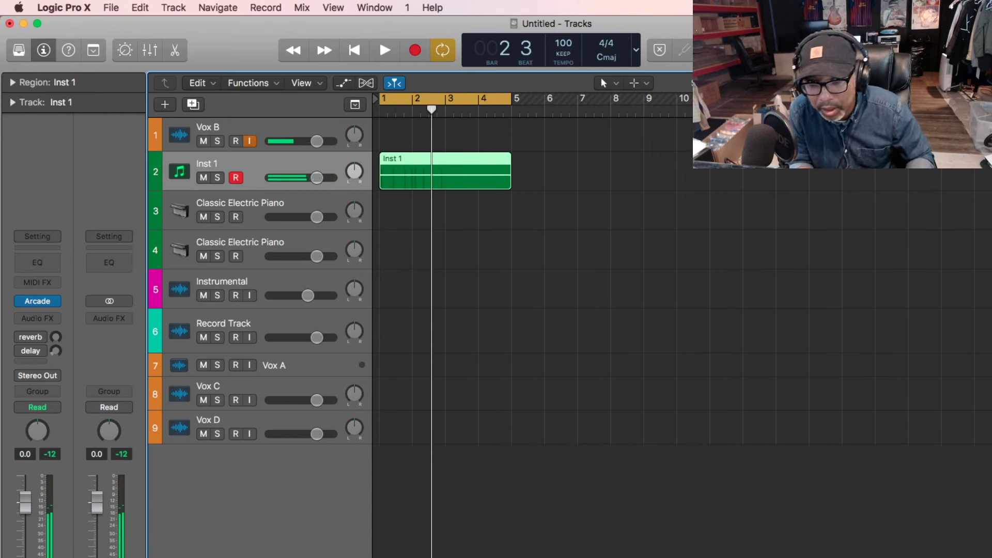
Step: Rename the Inst 1 track as vox
{"action": "double_click", "coordinate": [211, 163]}
{"action": "type", "text": "vox"}
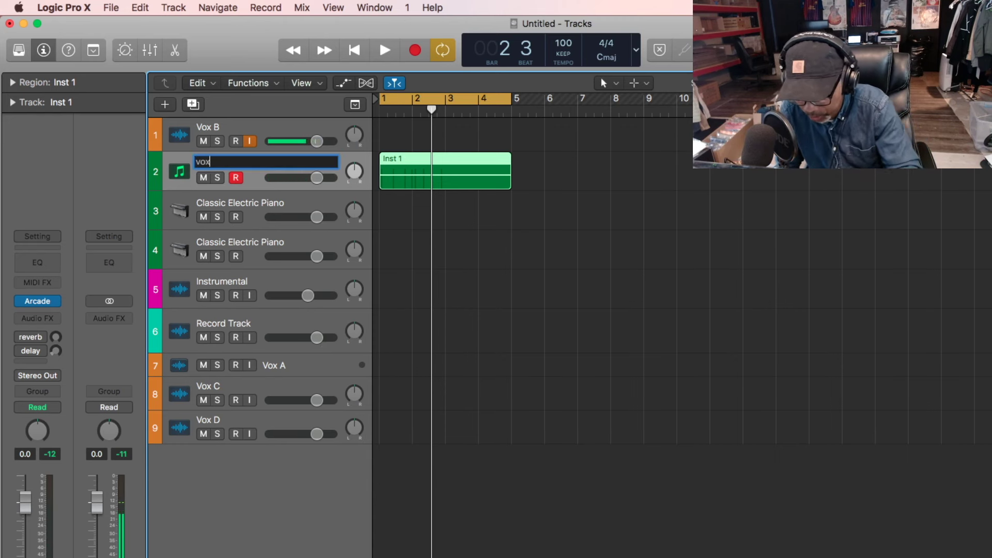
{"action": "key", "text": "Return"}
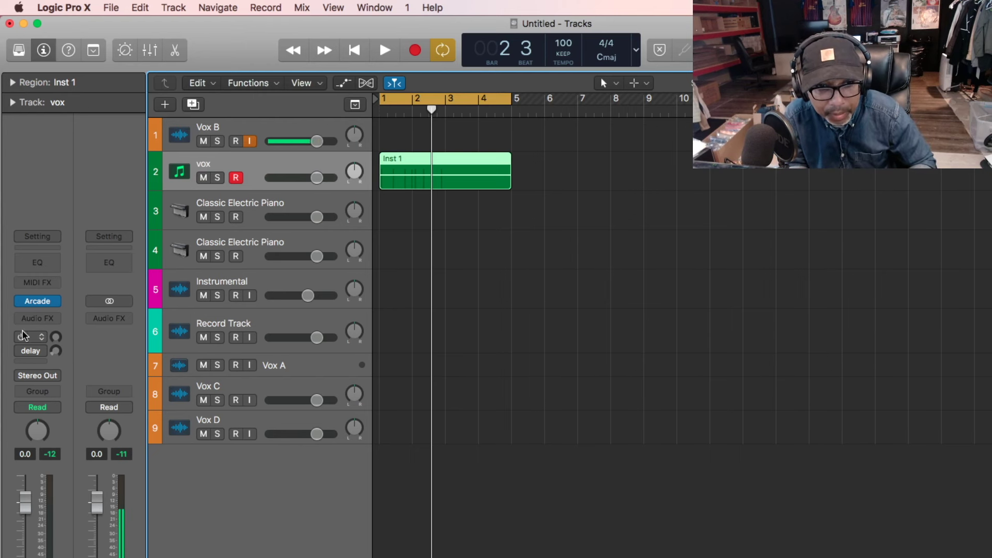
Step: Add a Channel EQ to the vox track with a 210 Hz, 48 dB/Oct low cut and a 5500 Hz high cut
{"action": "left_click", "coordinate": [57, 322]}
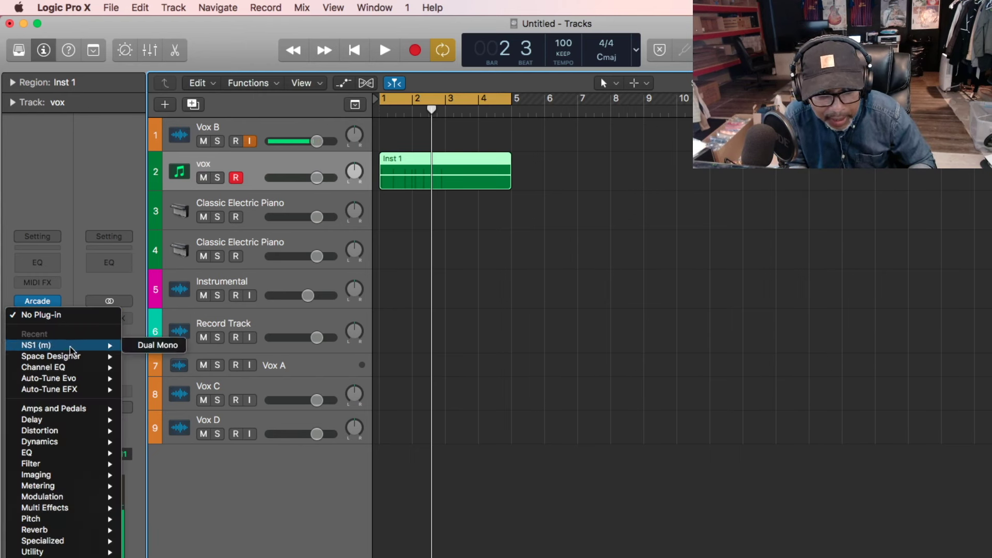
{"action": "mouse_move", "coordinate": [86, 368]}
{"action": "left_click", "coordinate": [133, 368]}
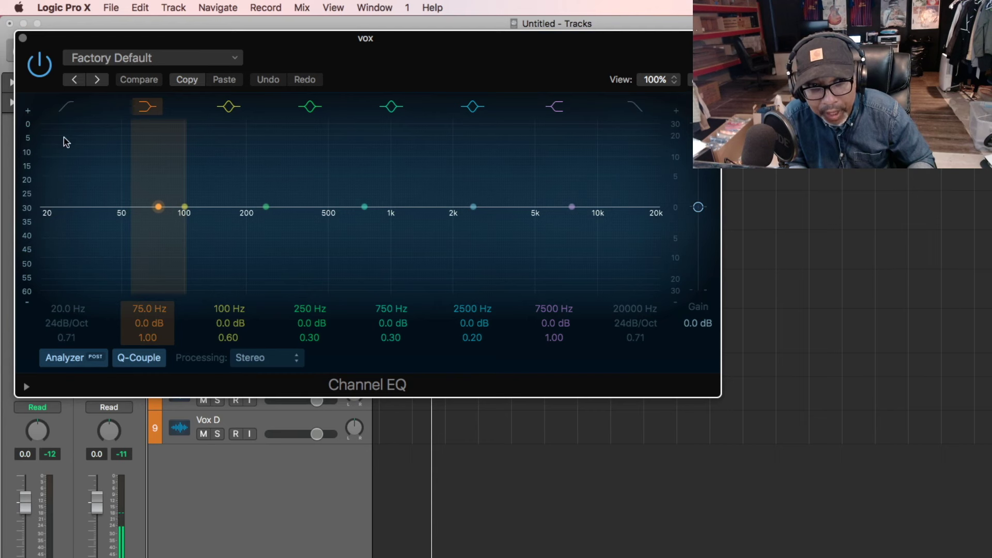
{"action": "left_click", "coordinate": [63, 108]}
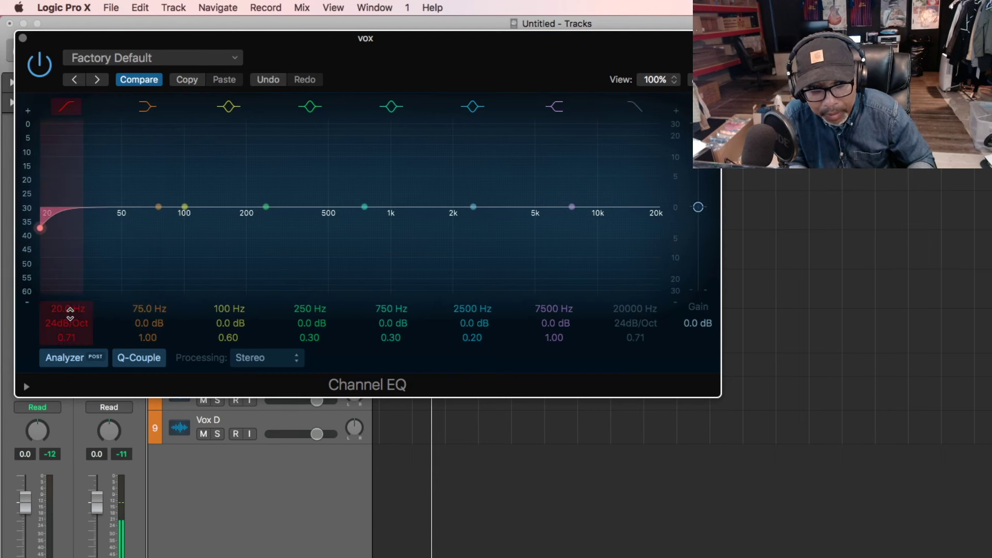
{"action": "left_click_drag", "start_coordinate": [70, 323], "coordinate": [71, 247]}
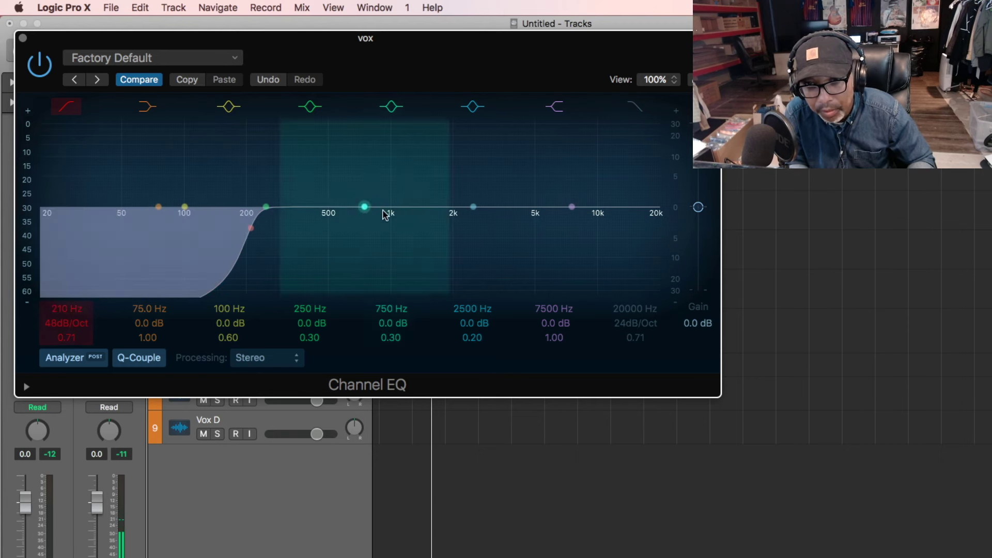
{"action": "left_click", "coordinate": [641, 107]}
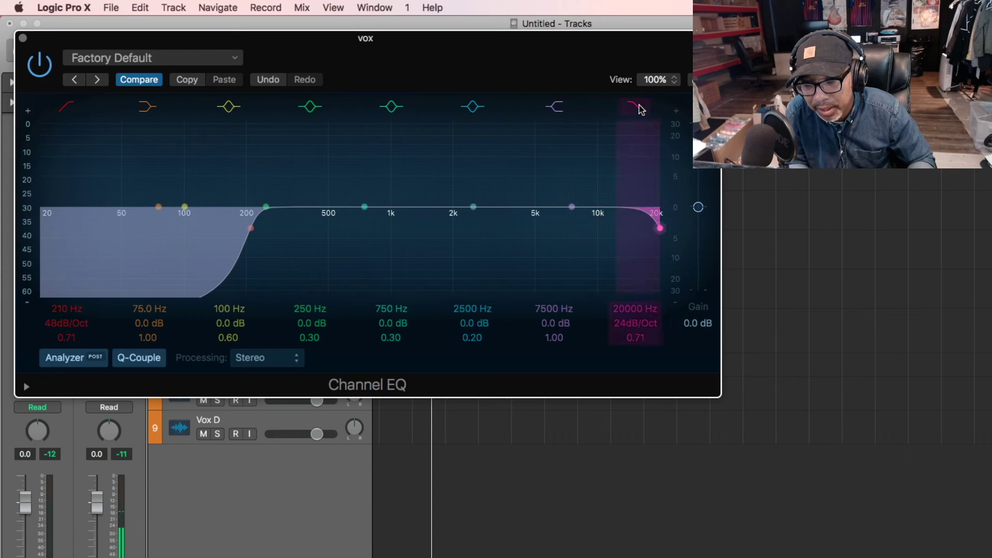
{"action": "left_click_drag", "start_coordinate": [643, 309], "coordinate": [642, 331]}
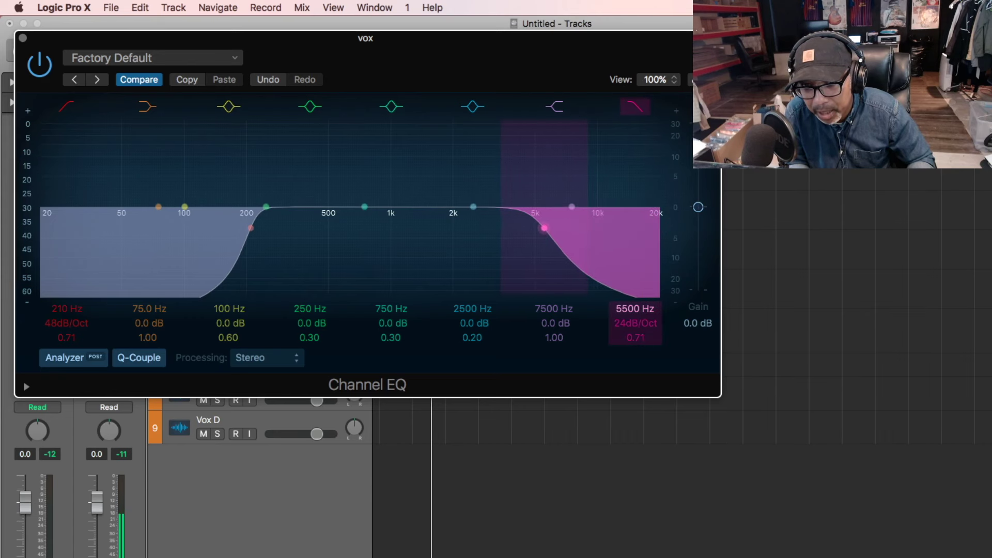
{"action": "left_click", "coordinate": [23, 39]}
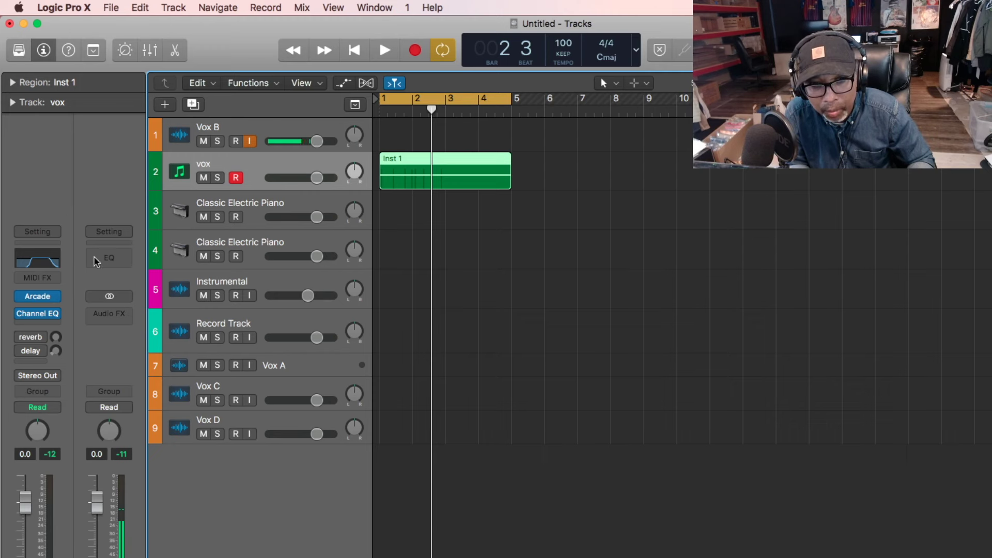
Step: Add a stereo Space Designer reverb with its default settings after the Channel EQ on the vox track
{"action": "left_click", "coordinate": [57, 327]}
{"action": "mouse_move", "coordinate": [103, 374]}
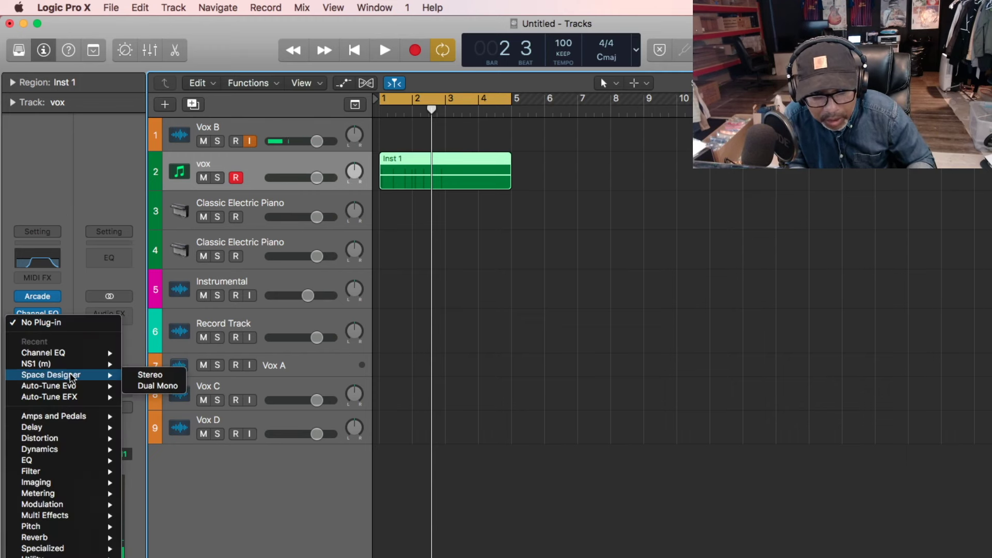
{"action": "left_click", "coordinate": [135, 378]}
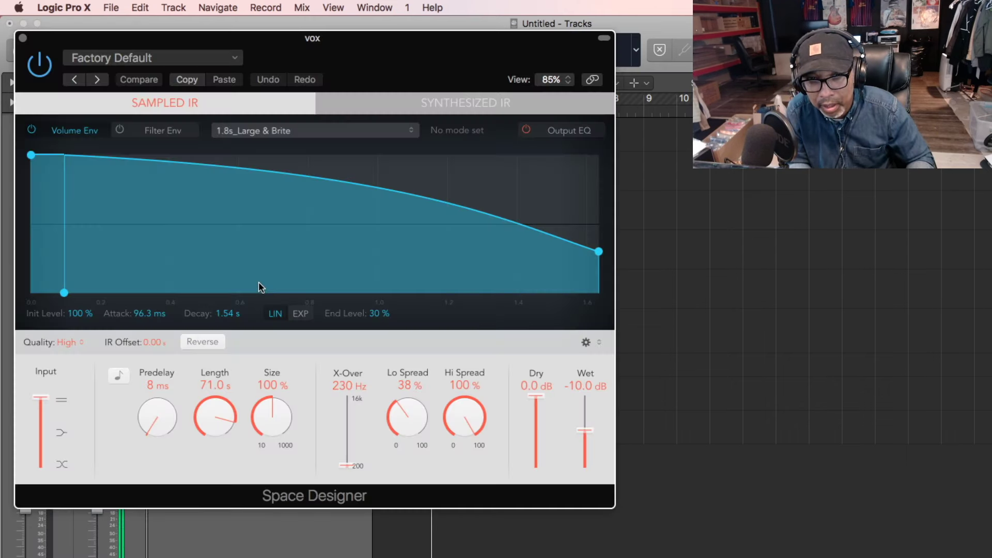
{"action": "left_click", "coordinate": [23, 39]}
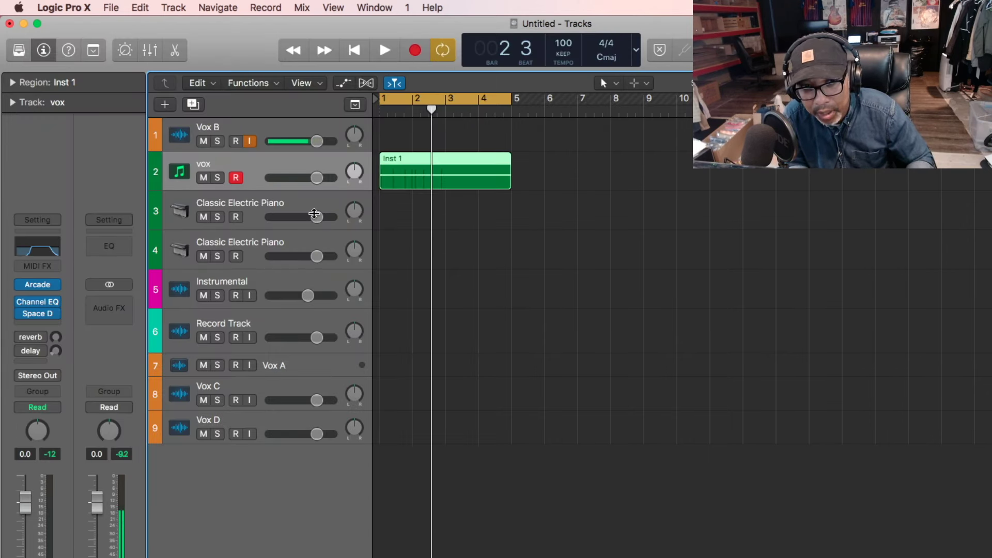
Step: Lower the vox track's volume to about -11.8 dB and play back the cycle from bar 1
{"action": "left_click_drag", "start_coordinate": [317, 178], "coordinate": [287, 179]}
{"action": "key", "text": "Return"}
{"action": "key", "text": "space"}
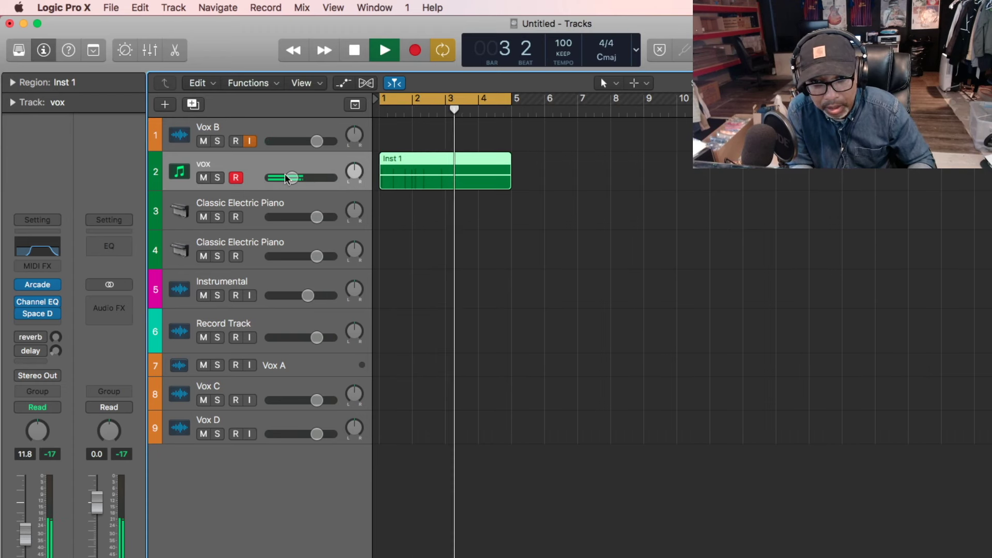
{"action": "key", "text": "space"}
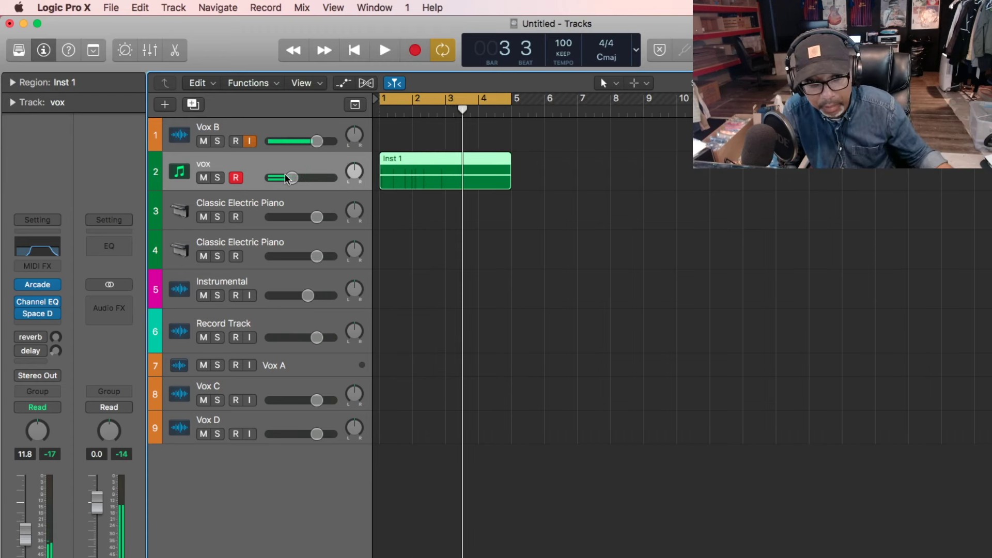
Step: Delete both Classic Electric Piano tracks
{"action": "left_click", "coordinate": [263, 206]}
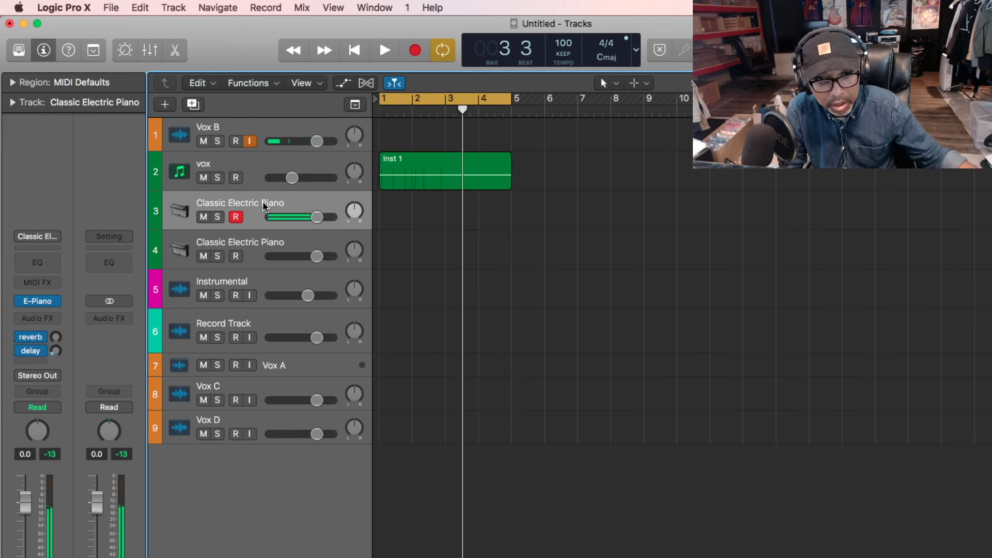
{"action": "left_click", "coordinate": [56, 302]}
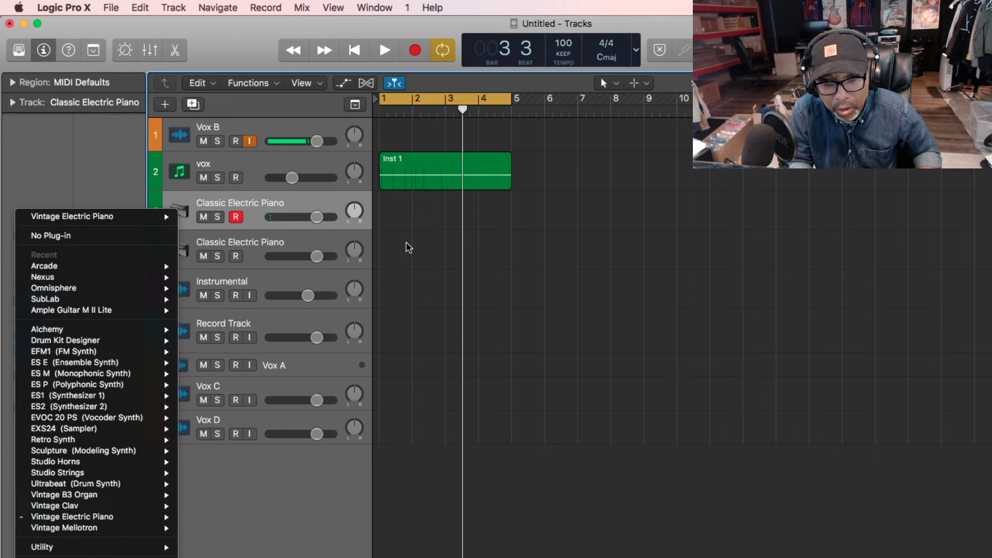
{"action": "left_click", "coordinate": [387, 274]}
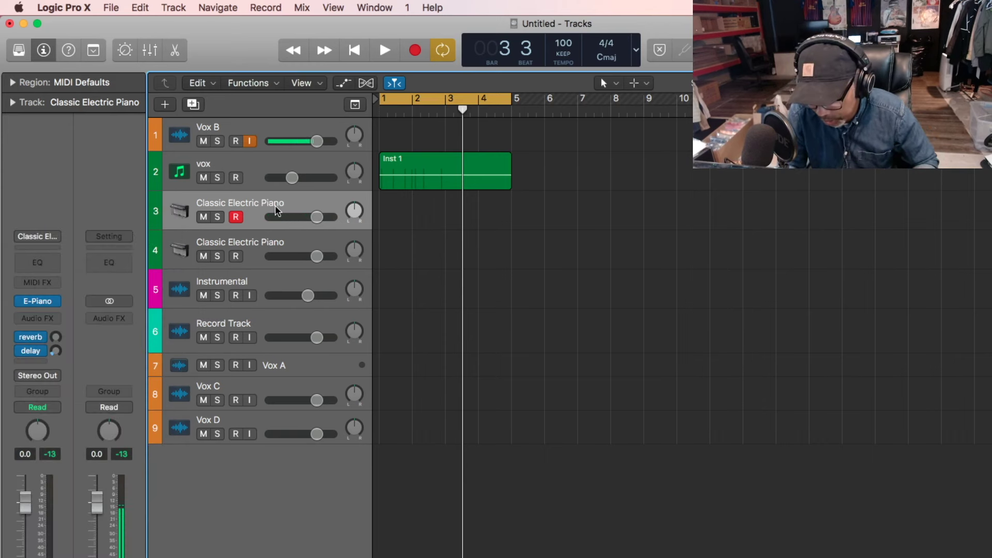
{"action": "key", "text": "super+BackSpace"}
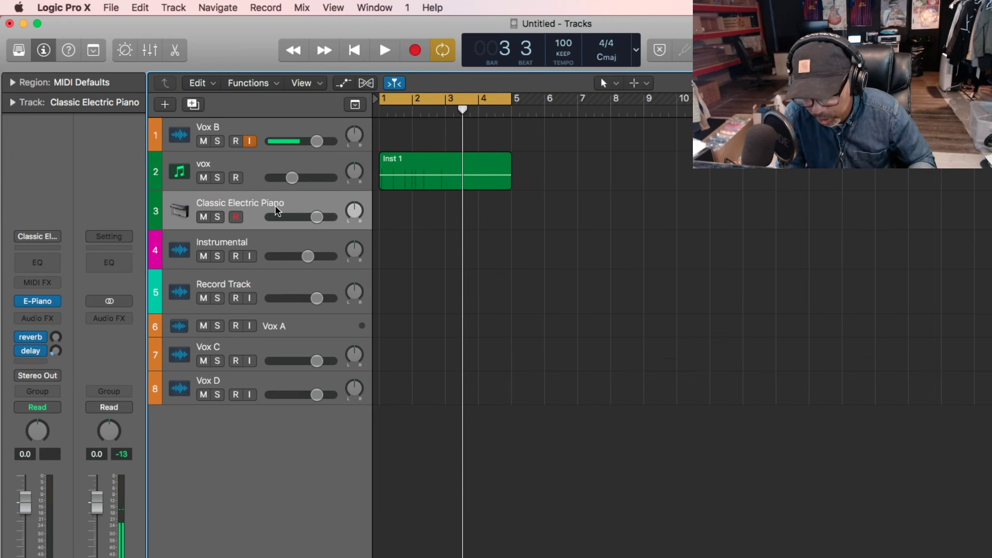
{"action": "key", "text": "super+BackSpace"}
Step: Create two duplicates of the vox track with the same instrument and effects
{"action": "left_click", "coordinate": [258, 171]}
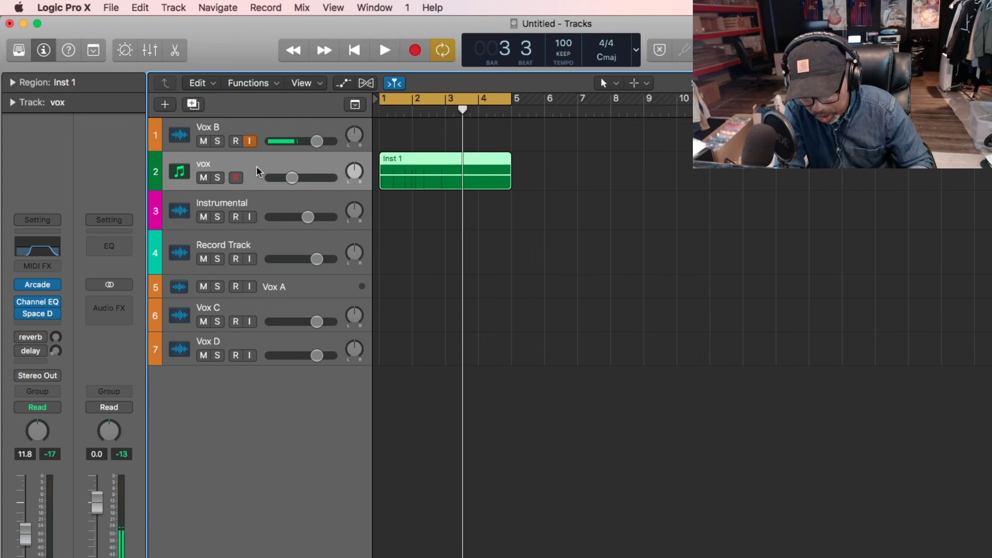
{"action": "key", "text": "super+d"}
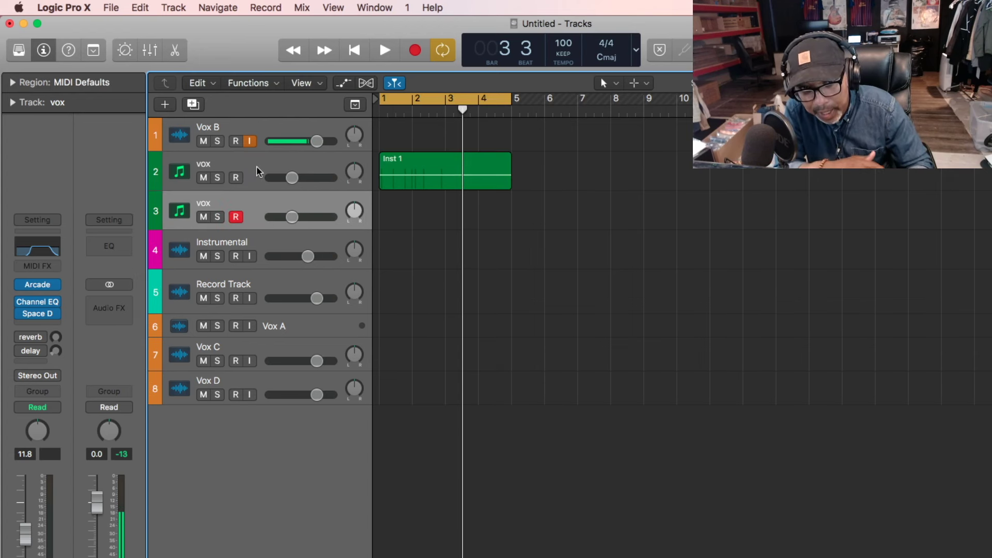
{"action": "key", "text": "super+d"}
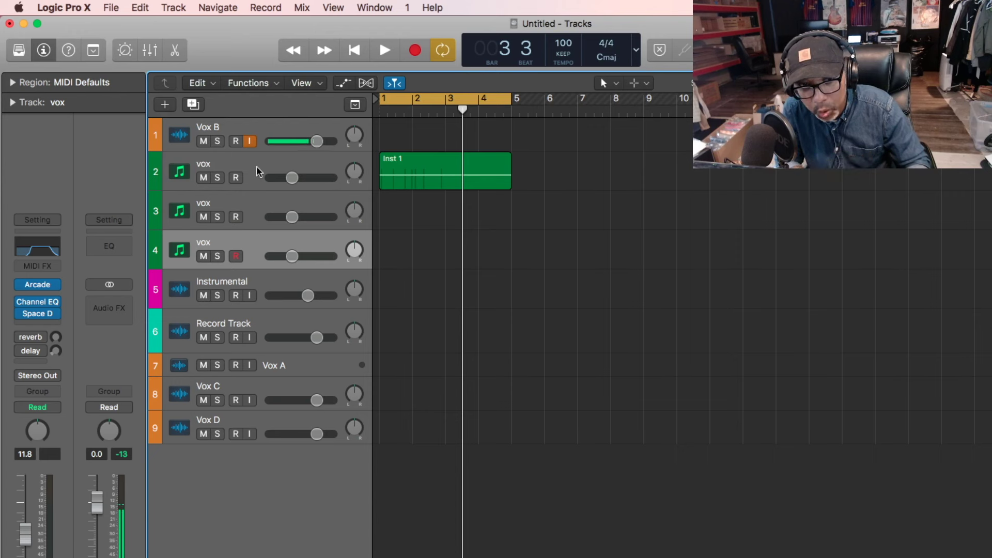
Step: Audition the Drip kits in Arcade on the first duplicate vox track and load the Sunset Rideout kit
{"action": "left_click", "coordinate": [223, 202]}
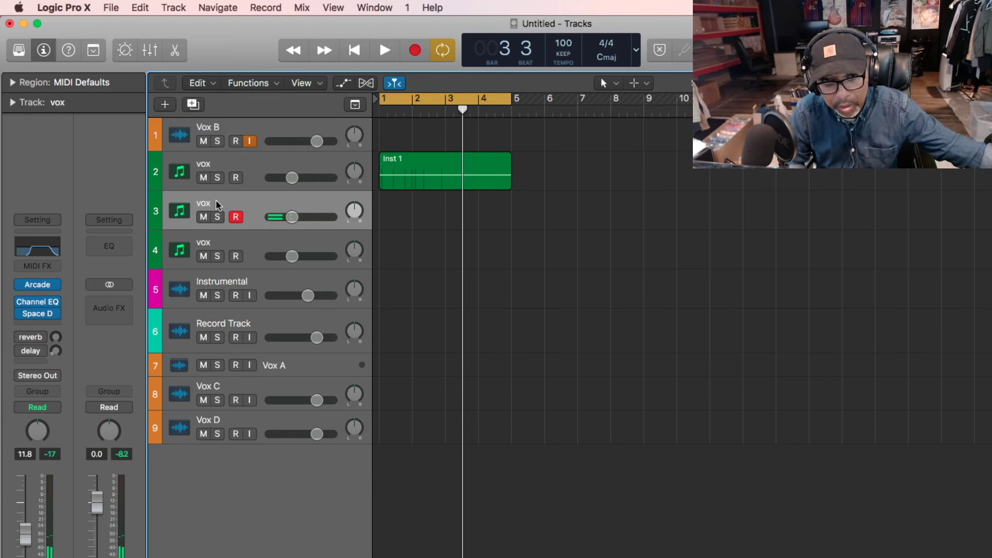
{"action": "mouse_move", "coordinate": [41, 288]}
{"action": "left_click", "coordinate": [41, 287]}
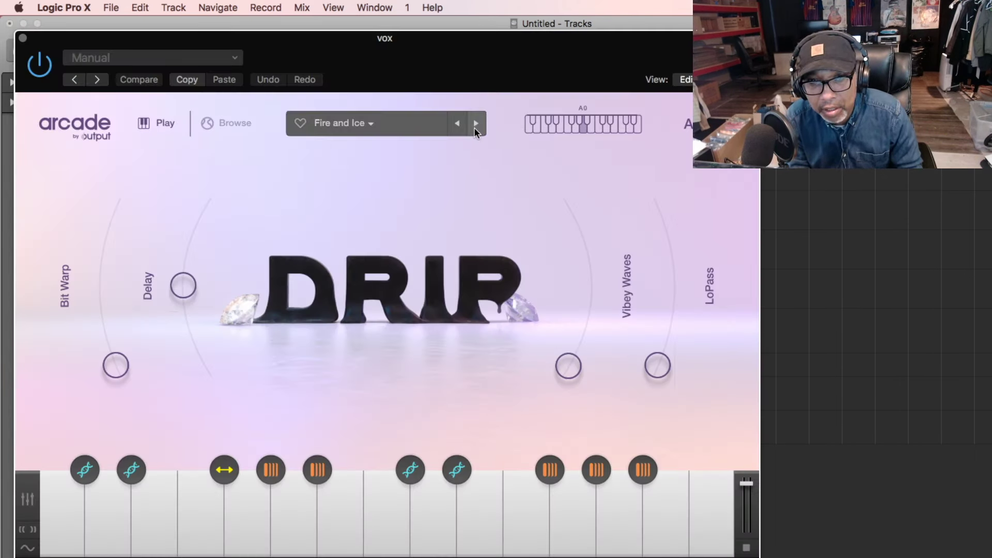
{"action": "left_click", "coordinate": [476, 123]}
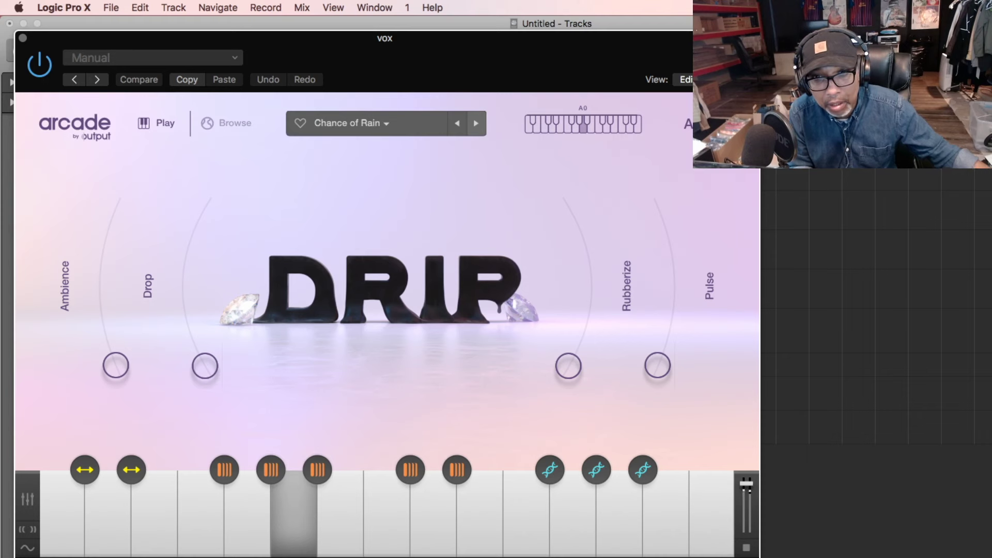
{"action": "left_click", "coordinate": [480, 122]}
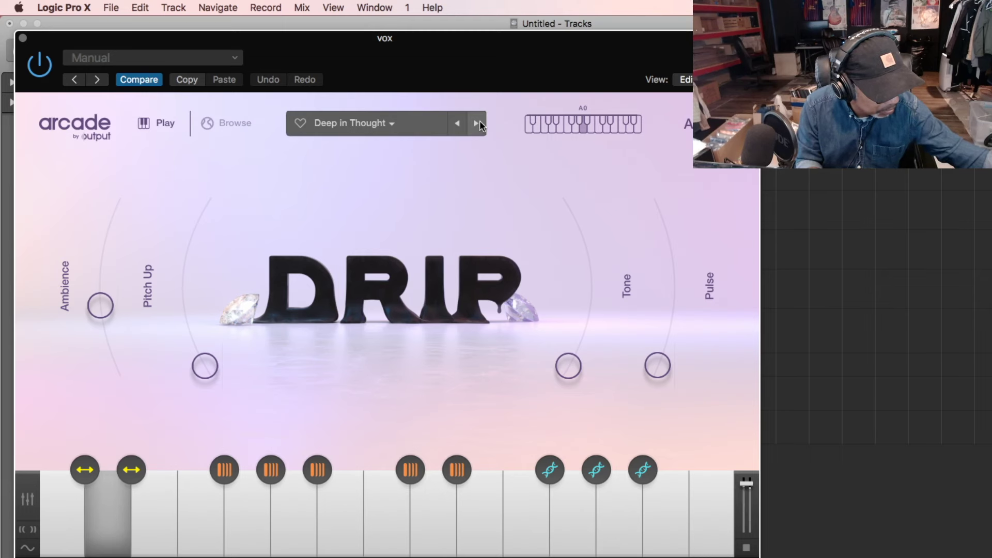
{"action": "left_click", "coordinate": [476, 123]}
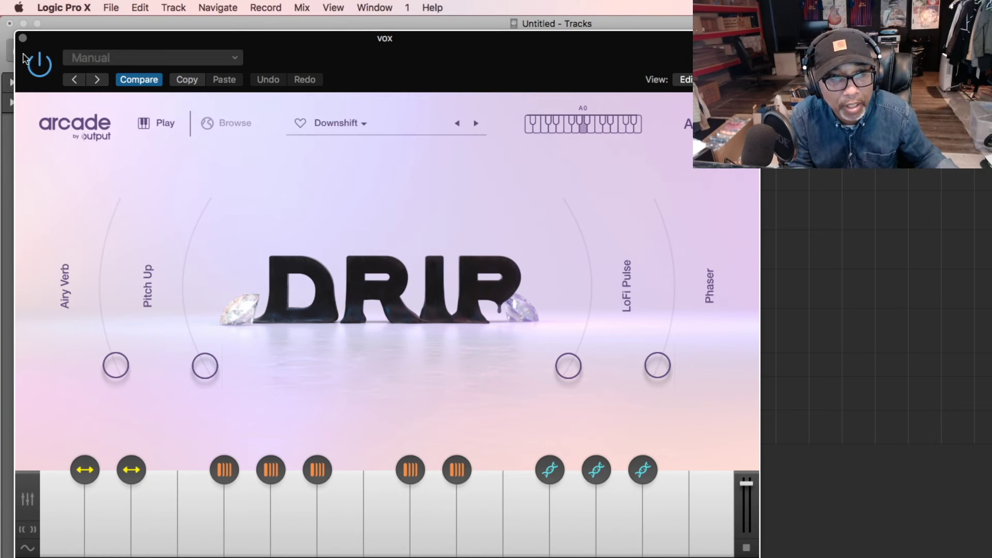
{"action": "left_click", "coordinate": [476, 127]}
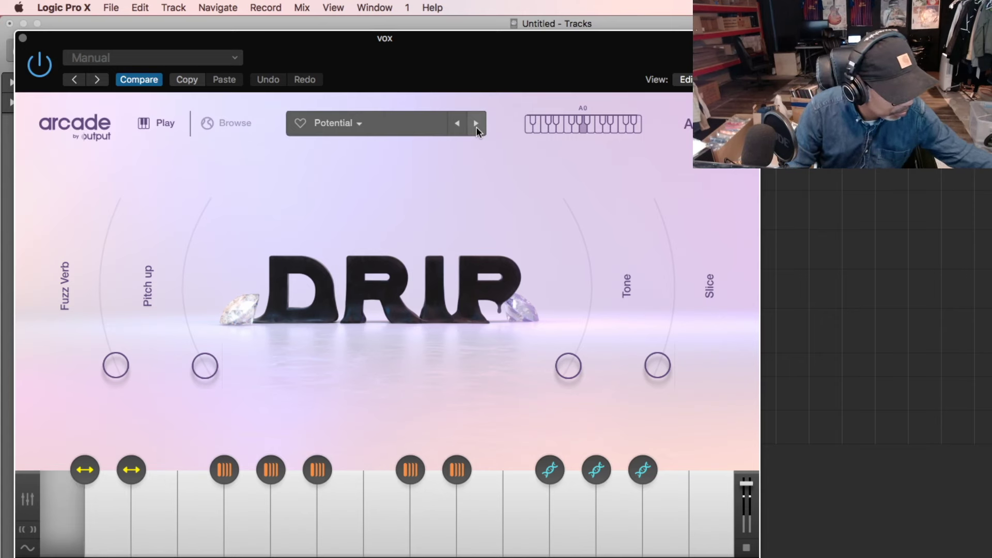
{"action": "left_click", "coordinate": [477, 124]}
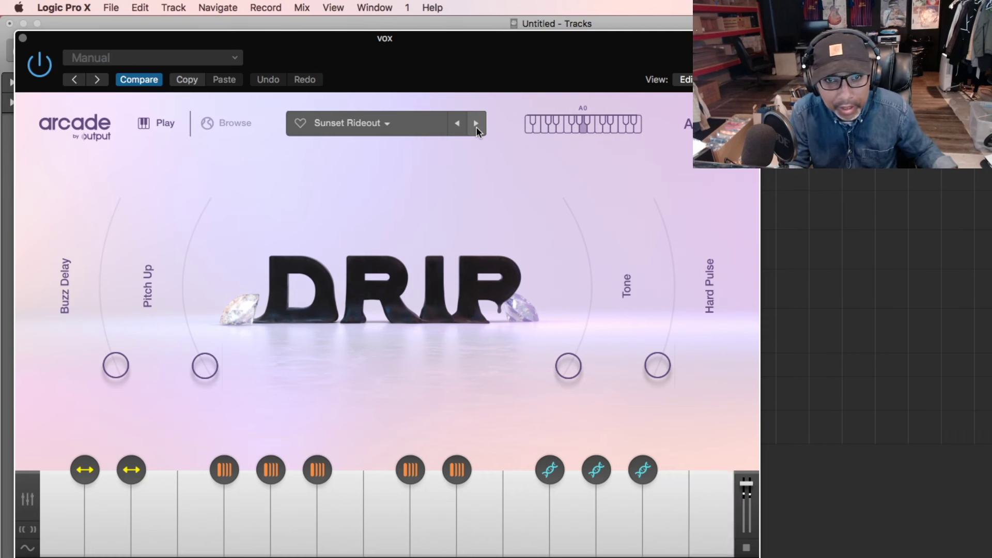
{"action": "left_click", "coordinate": [22, 38]}
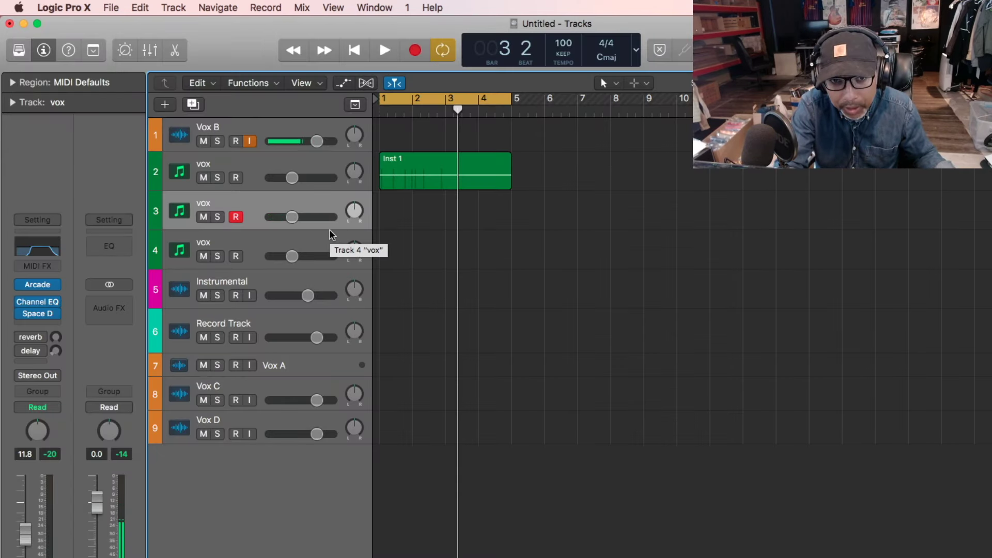
Step: Record a MIDI region of about two bars from bar 1 on the first duplicate vox track
{"action": "key", "text": "Return"}
{"action": "key", "text": "space"}
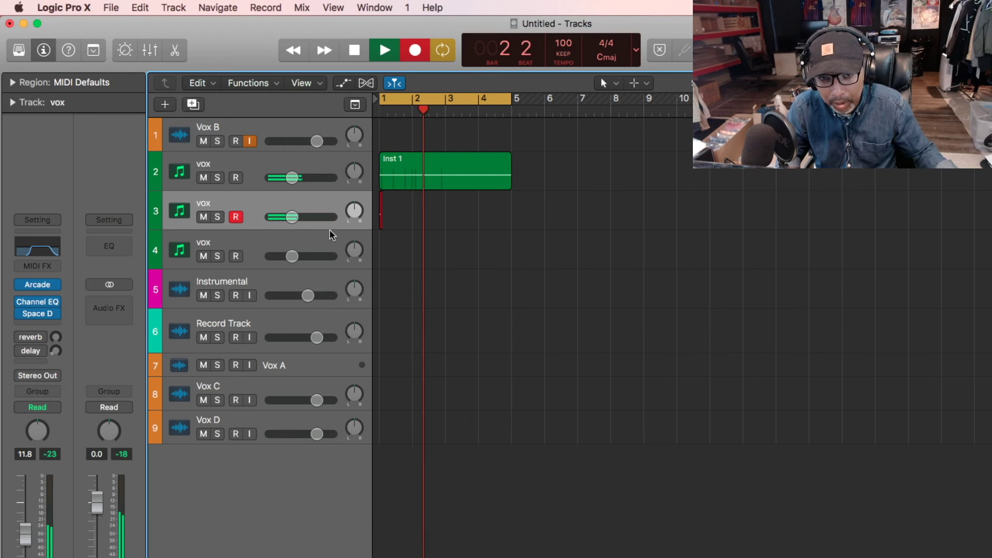
{"action": "key", "text": "space"}
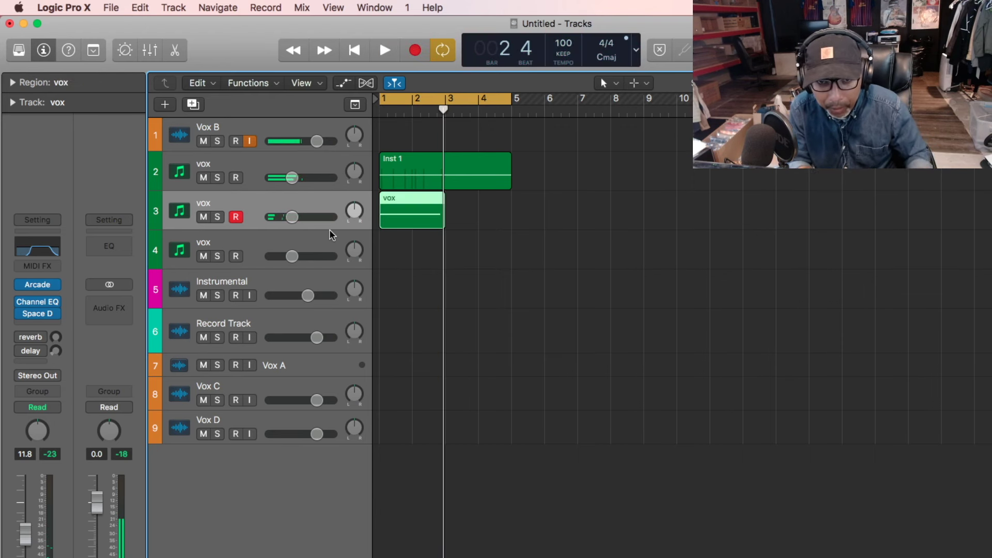
Step: Align the note in the first duplicate vox track's region to bar 1, and lengthen the note and region to bar 5
{"action": "double_click", "coordinate": [425, 221]}
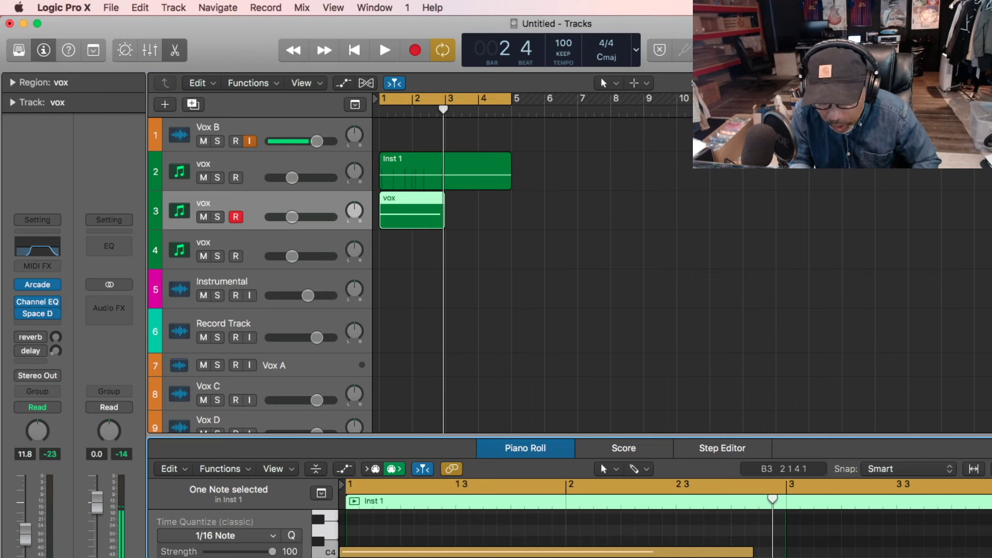
{"action": "left_click", "coordinate": [558, 551]}
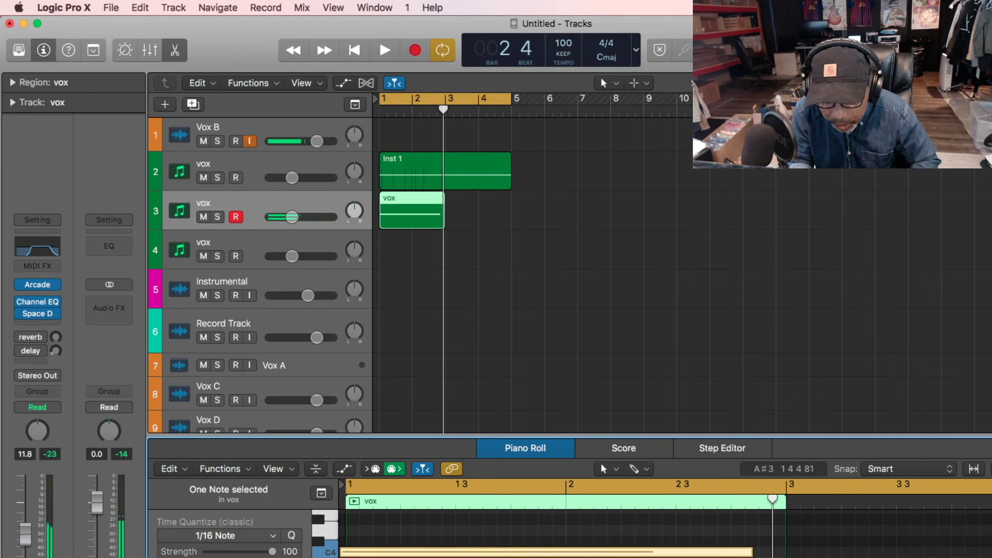
{"action": "left_click", "coordinate": [219, 469]}
{"action": "left_click", "coordinate": [235, 503]}
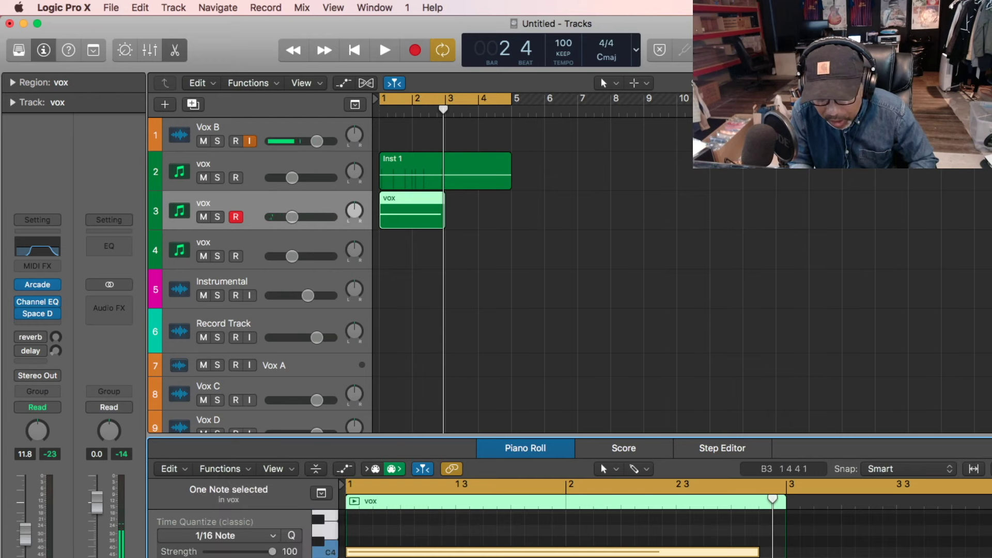
{"action": "left_click_drag", "start_coordinate": [753, 551], "coordinate": [990, 552]}
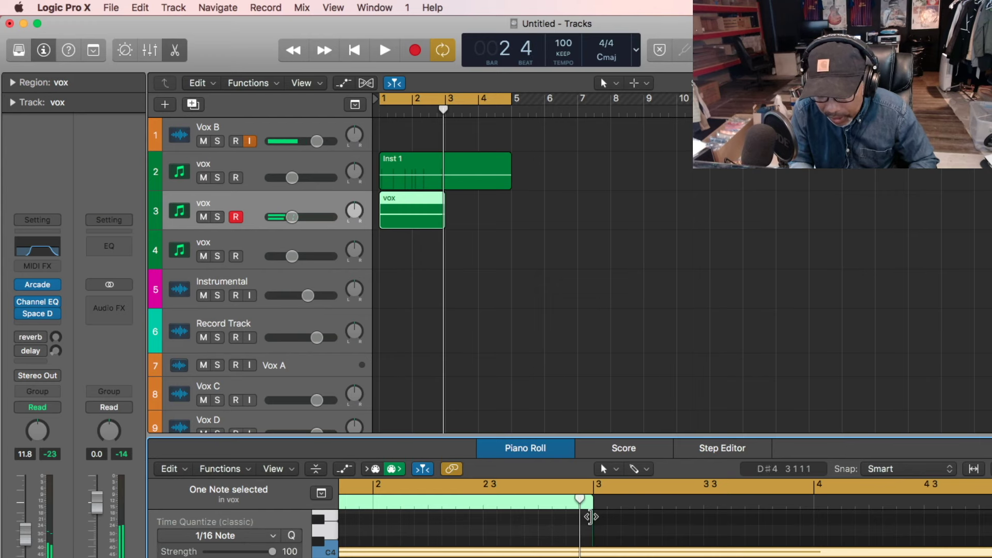
{"action": "left_click_drag", "start_coordinate": [592, 503], "coordinate": [990, 504]}
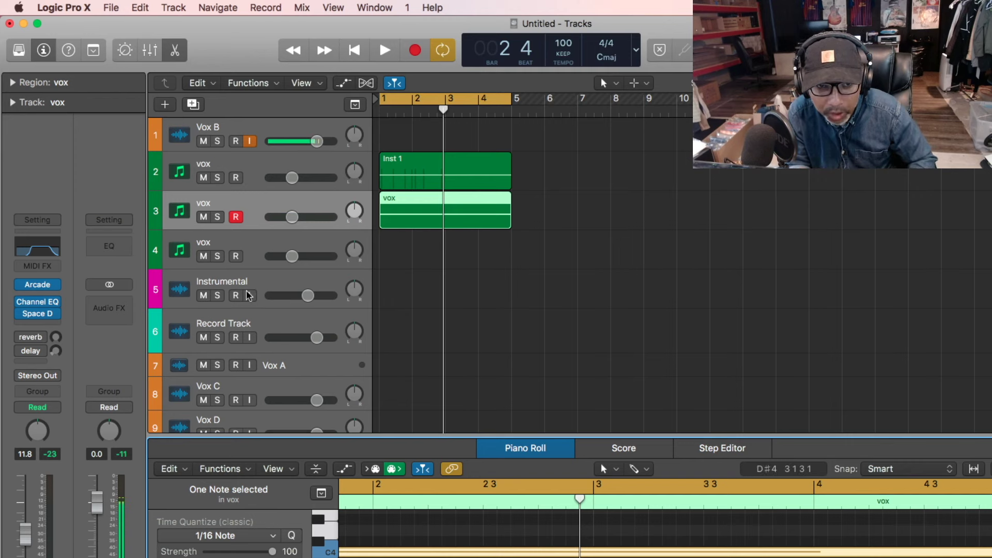
Step: Rename the first duplicate vox track as lead and close the Piano Roll
{"action": "double_click", "coordinate": [212, 202]}
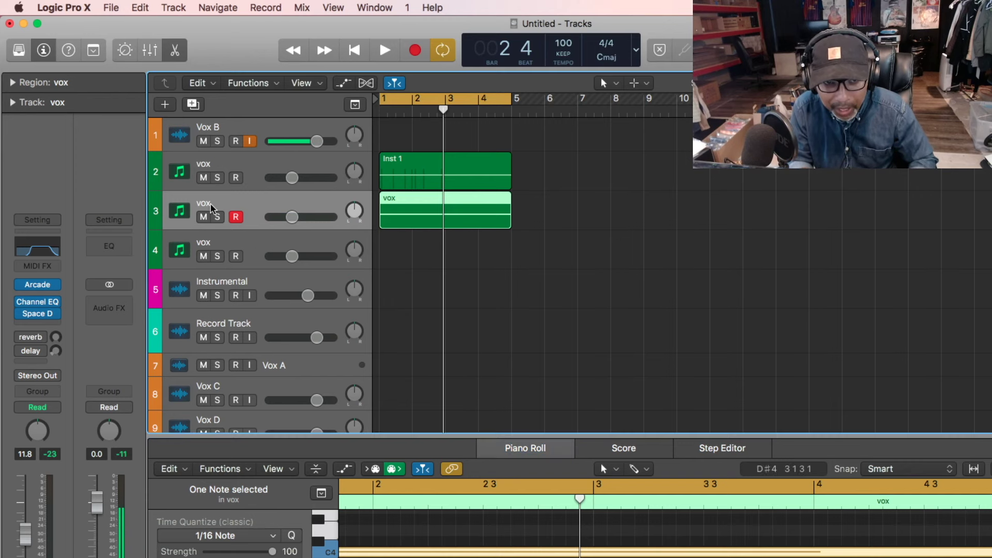
{"action": "type", "text": "lead"}
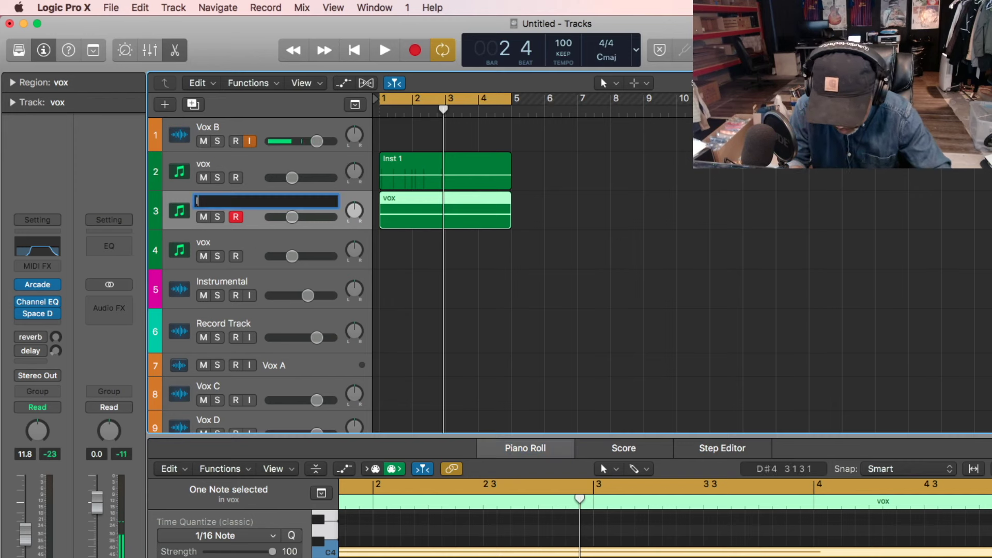
{"action": "key", "text": "Return"}
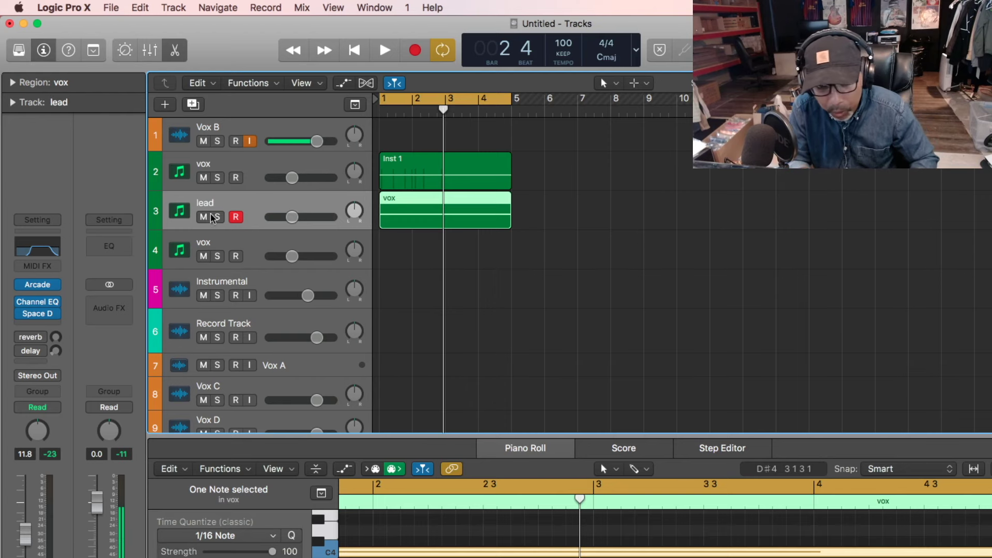
{"action": "left_click_drag", "start_coordinate": [398, 446], "coordinate": [399, 555]}
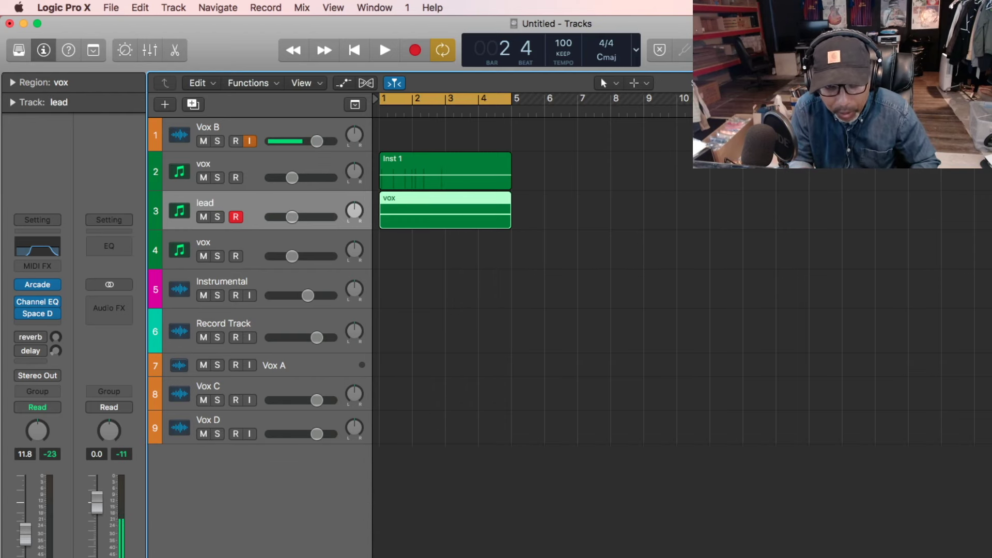
Step: Audition the Drip kits in Arcade on the second duplicate vox track and load the Circular Path kit
{"action": "left_click", "coordinate": [250, 255]}
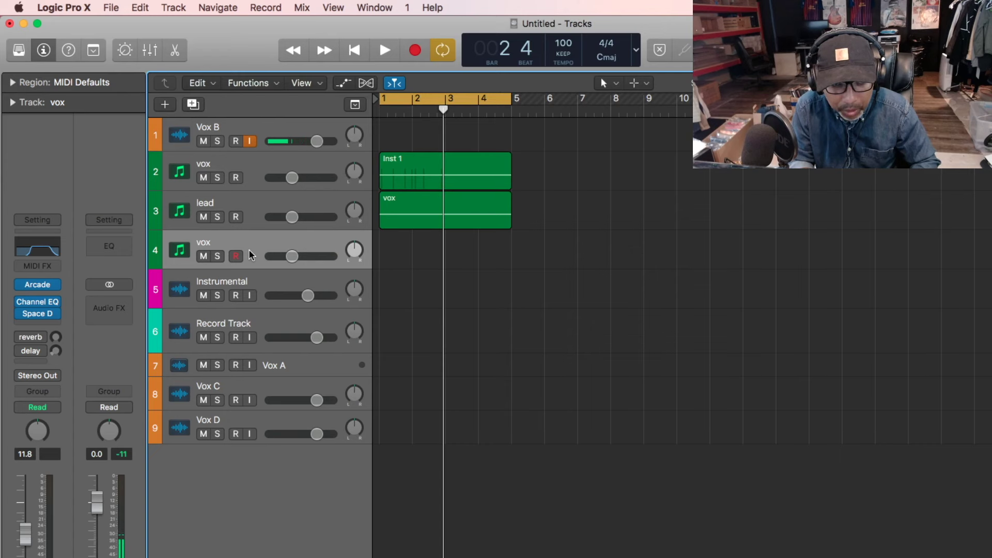
{"action": "mouse_move", "coordinate": [37, 288]}
{"action": "left_click", "coordinate": [38, 287]}
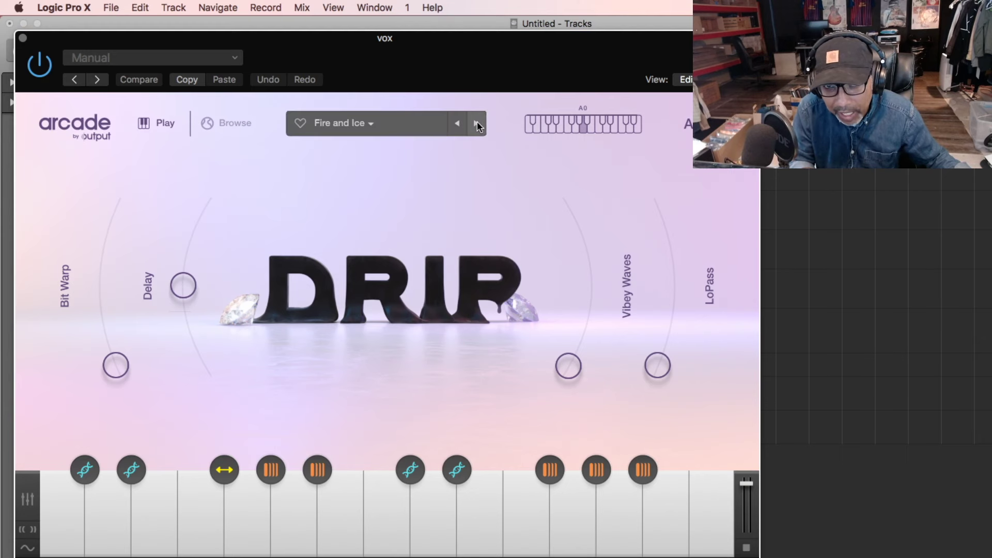
{"action": "left_click", "coordinate": [477, 124]}
{"action": "left_click", "coordinate": [476, 124]}
{"action": "left_click", "coordinate": [476, 124]}
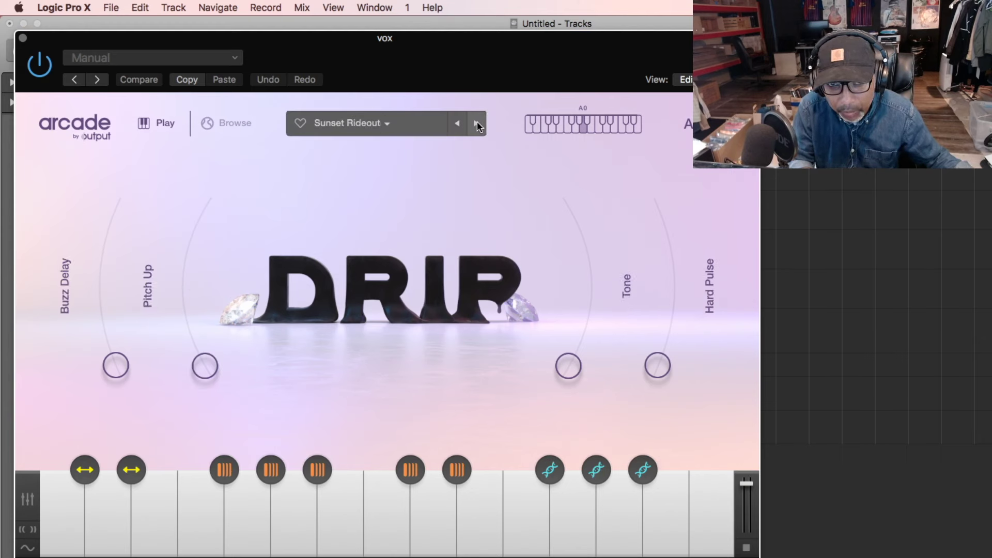
{"action": "left_click", "coordinate": [476, 124]}
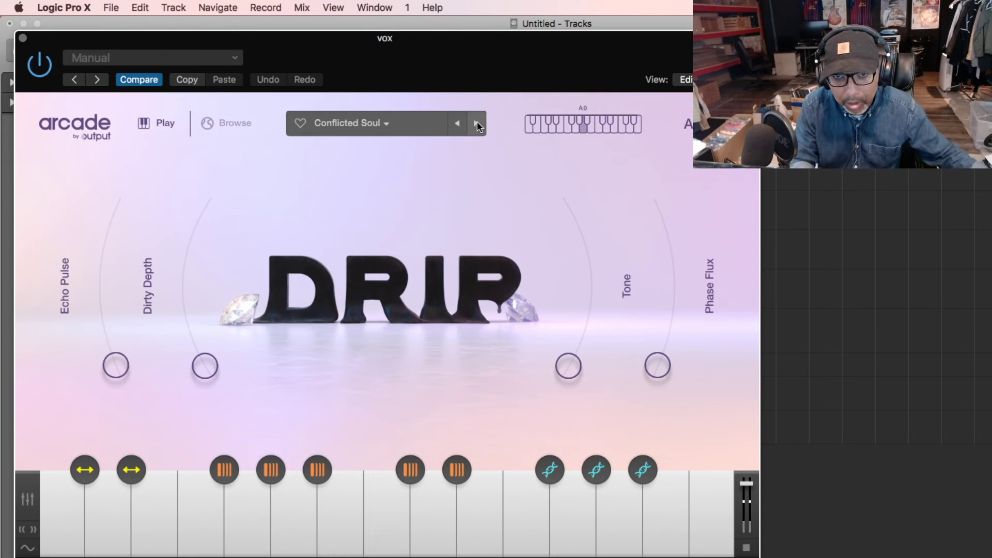
{"action": "left_click", "coordinate": [476, 124]}
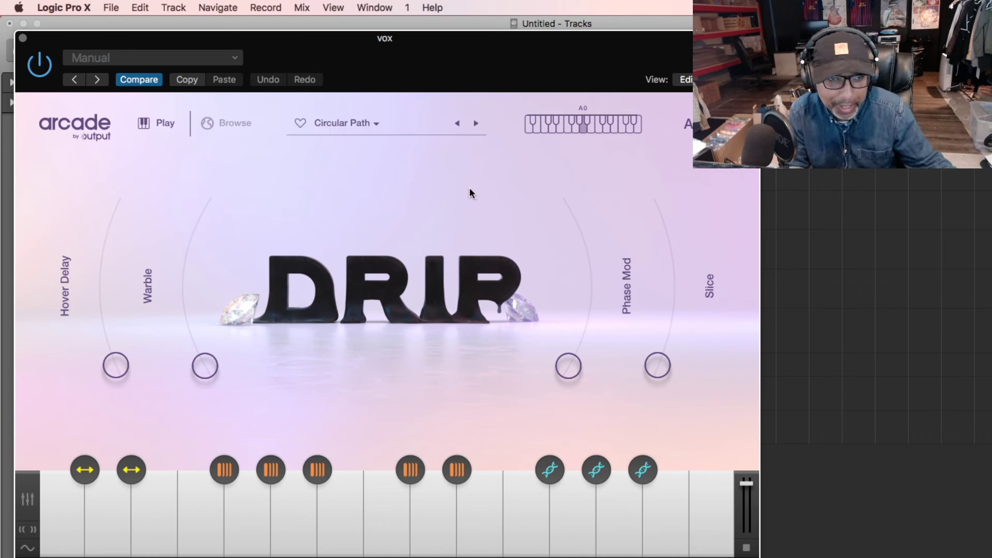
{"action": "left_click", "coordinate": [22, 38]}
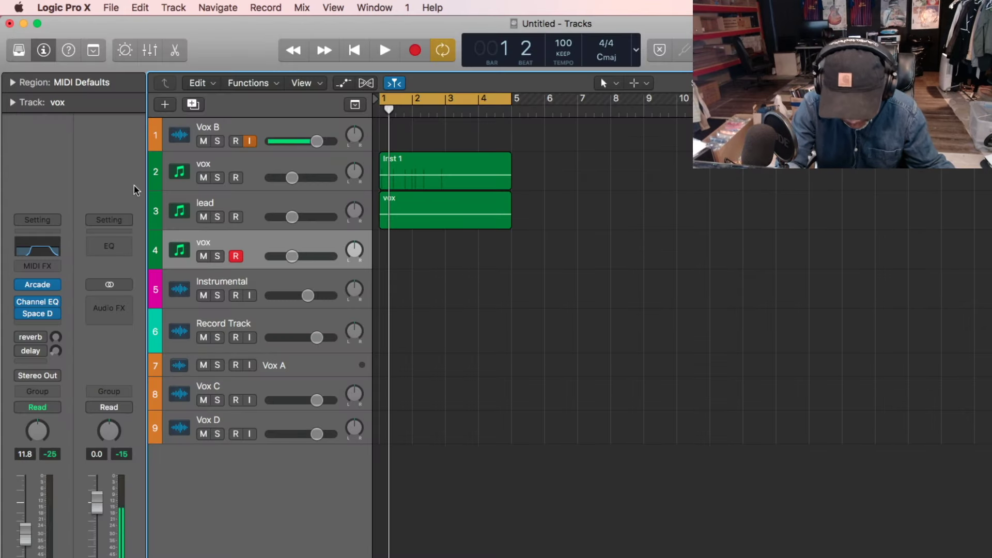
Step: Record a MIDI region of about three bars from bar 1 on the second duplicate vox track
{"action": "key", "text": "space"}
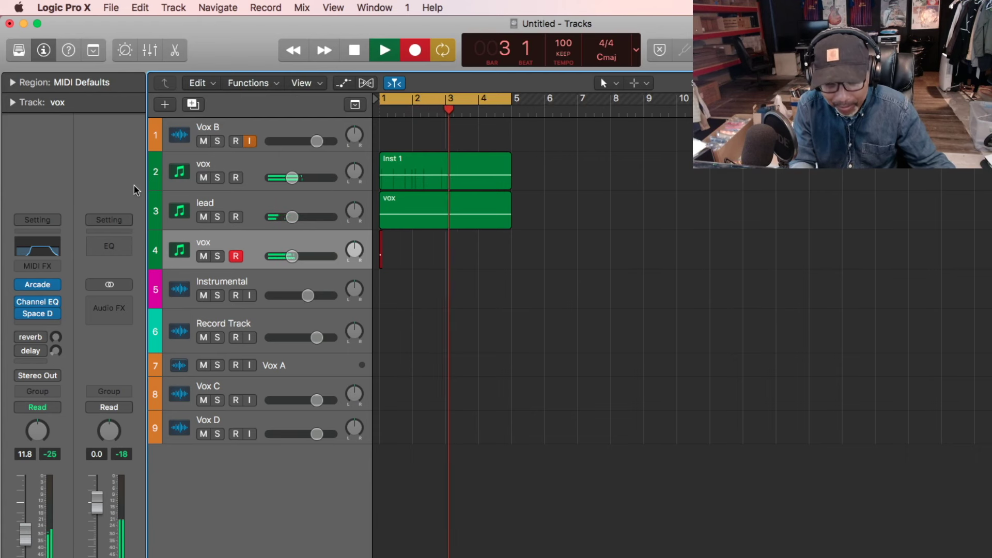
{"action": "key", "text": "space"}
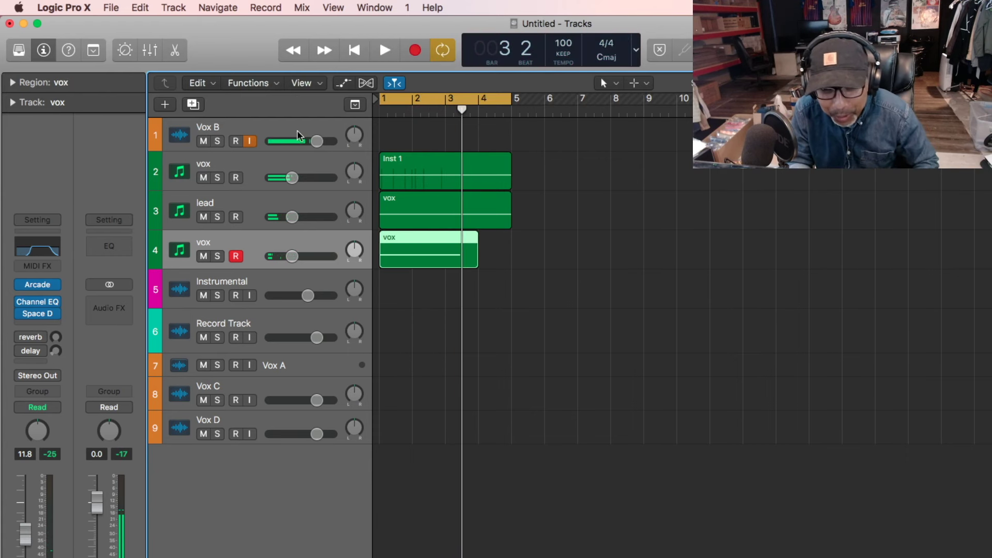
Step: Lengthen the held note in the newly recorded vox region beyond the region's end at bar 4
{"action": "double_click", "coordinate": [434, 253]}
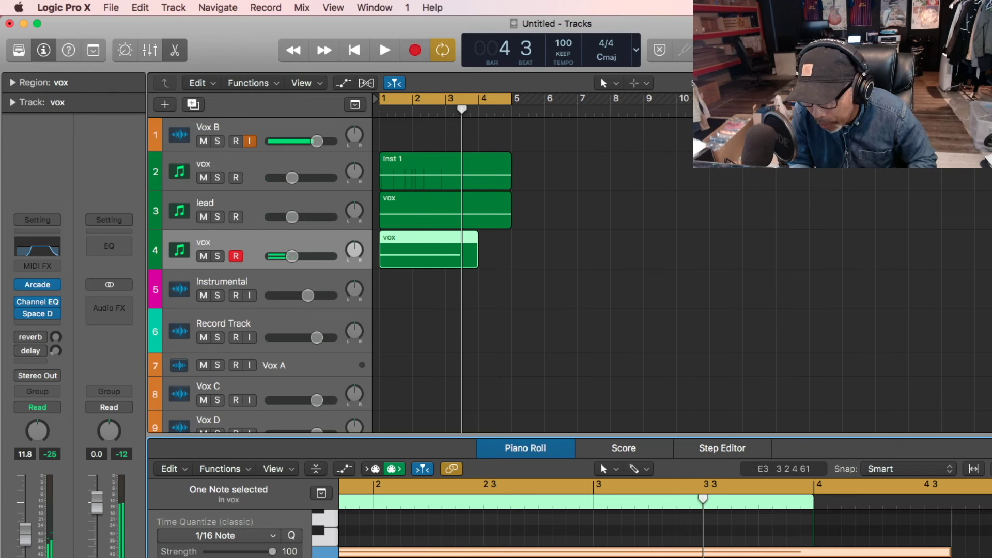
{"action": "scroll", "coordinate": [661, 532], "scroll_direction": "up", "scroll_amount": 1}
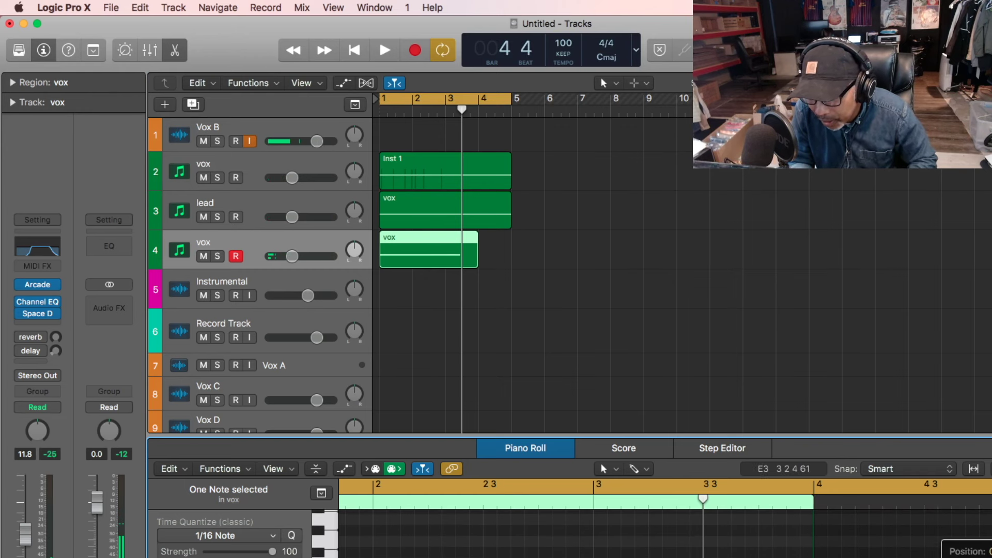
{"action": "scroll", "coordinate": [664, 533], "scroll_direction": "down", "scroll_amount": 2}
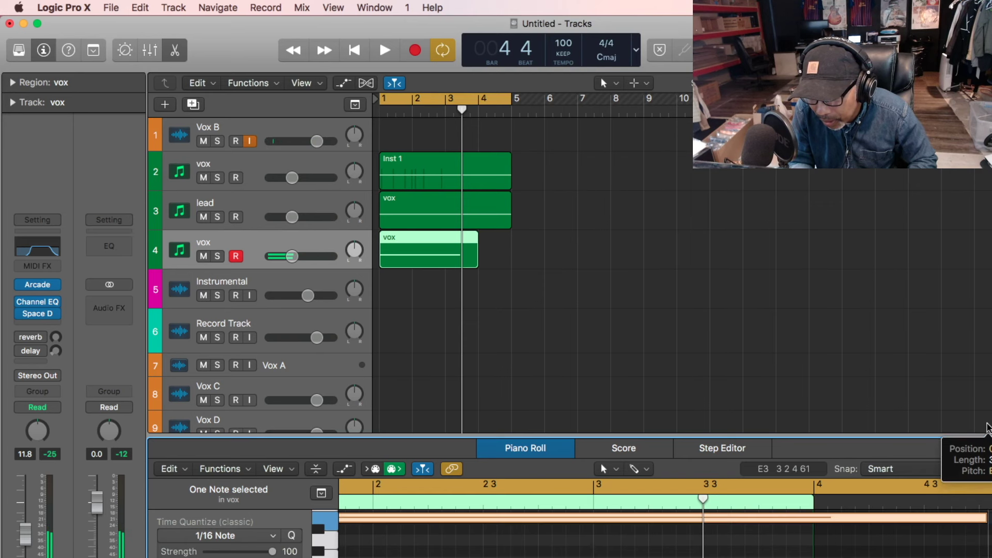
{"action": "scroll", "coordinate": [664, 532], "scroll_direction": "up", "scroll_amount": 1}
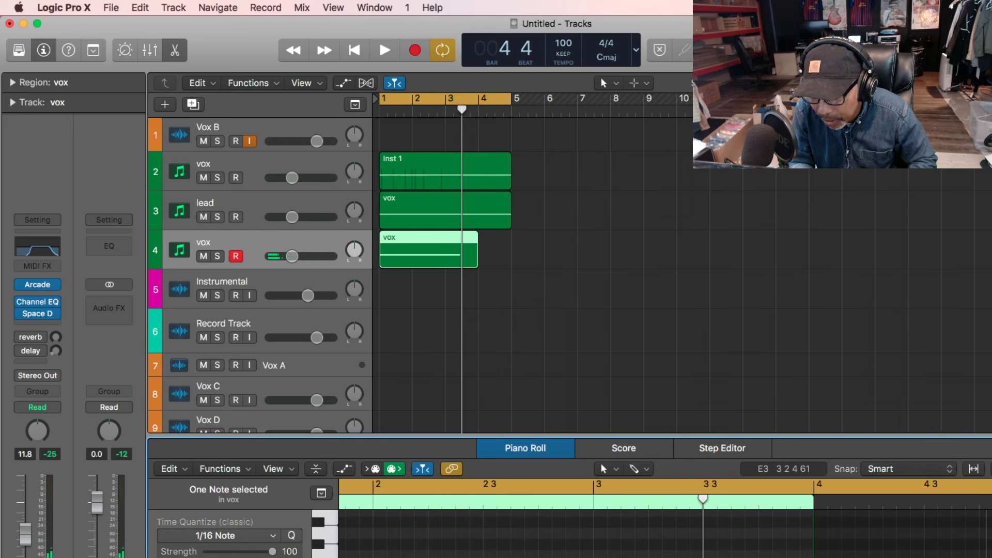
{"action": "scroll", "coordinate": [664, 532], "scroll_direction": "down", "scroll_amount": 3}
{"action": "scroll", "coordinate": [573, 532], "scroll_direction": "down", "scroll_amount": 1}
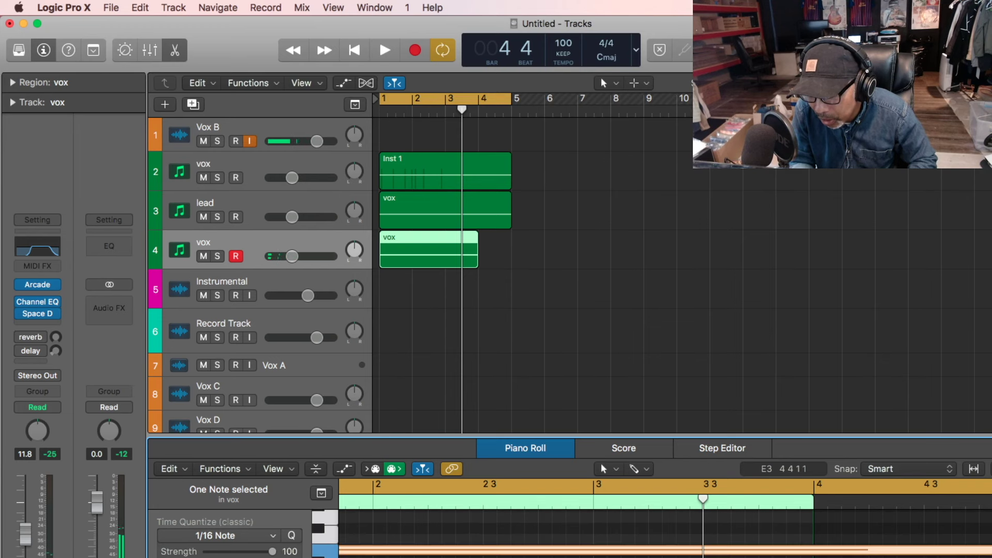
{"action": "left_click", "coordinate": [507, 557]}
{"action": "left_click", "coordinate": [506, 557]}
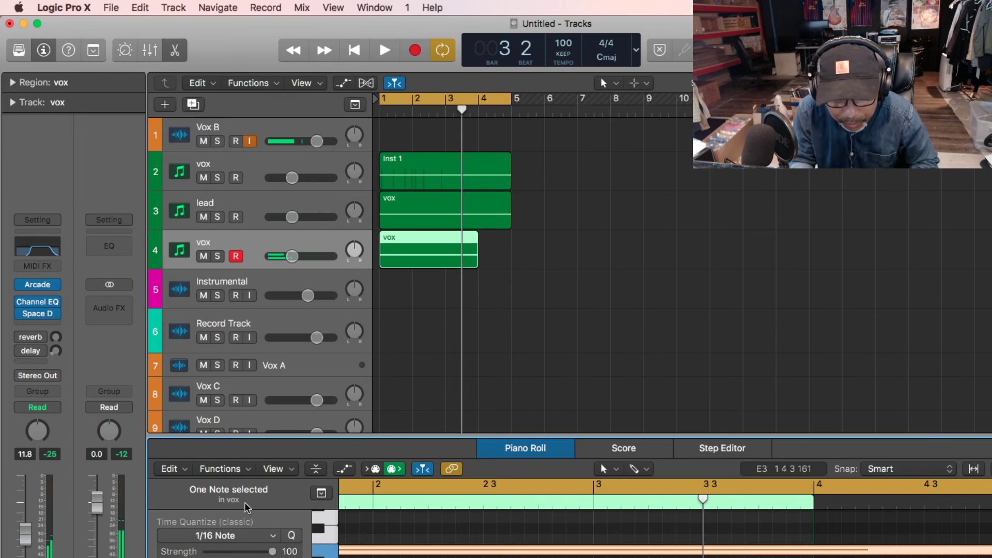
{"action": "left_click", "coordinate": [226, 469]}
{"action": "left_click", "coordinate": [225, 469]}
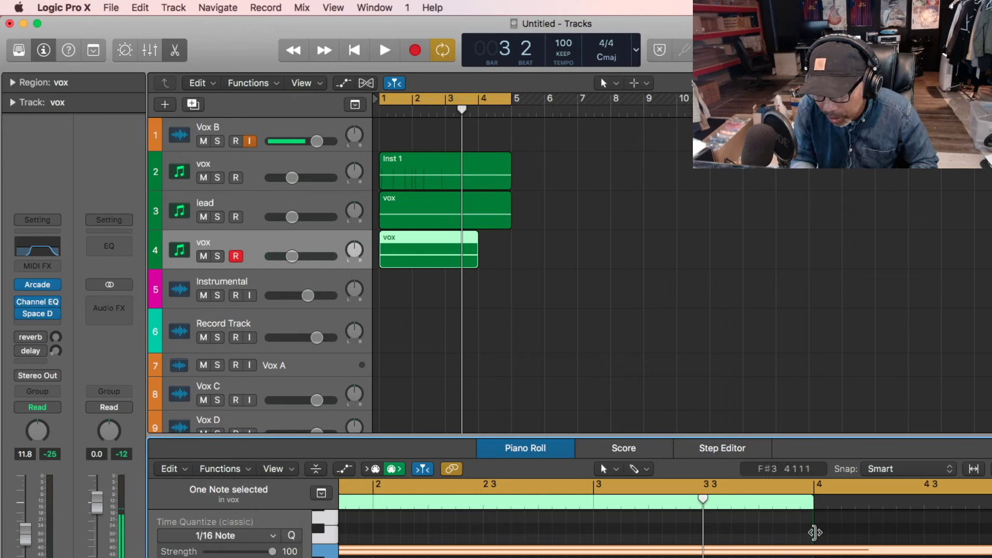
Step: Extend the newly recorded vox region to bar 5 and close the Piano Roll
{"action": "left_click_drag", "start_coordinate": [815, 533], "coordinate": [852, 533]}
{"action": "left_click_drag", "start_coordinate": [492, 436], "coordinate": [492, 413]}
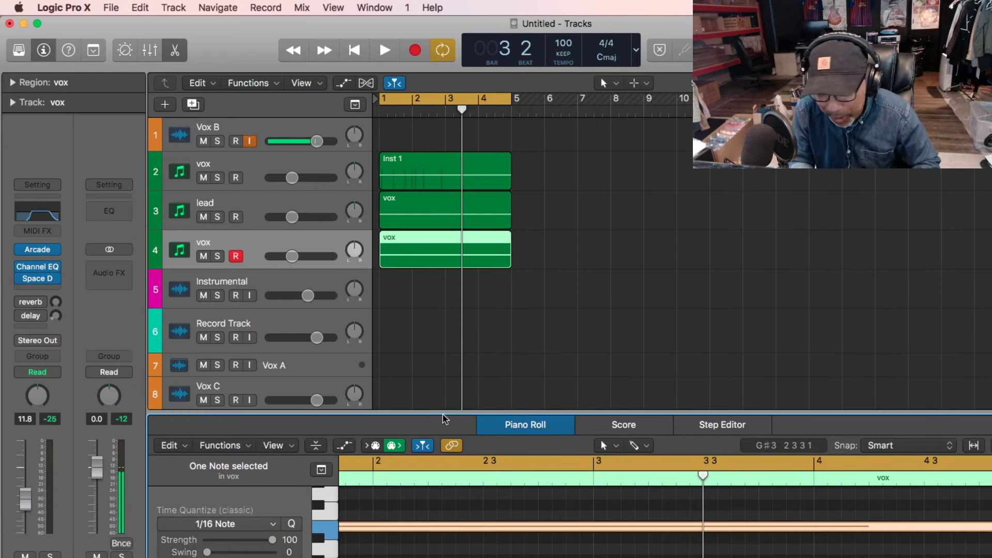
{"action": "left_click_drag", "start_coordinate": [436, 412], "coordinate": [436, 557]}
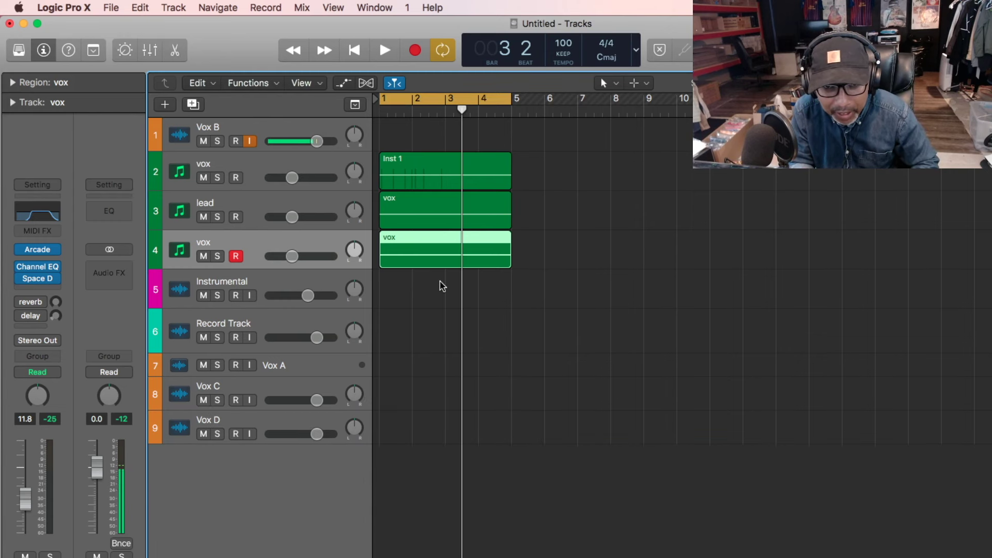
Step: Balance the tracks during playback: set the first vox to -19.0 dB, raise lead slightly, and set the second vox to -5.4 dB
{"action": "key", "text": "space"}
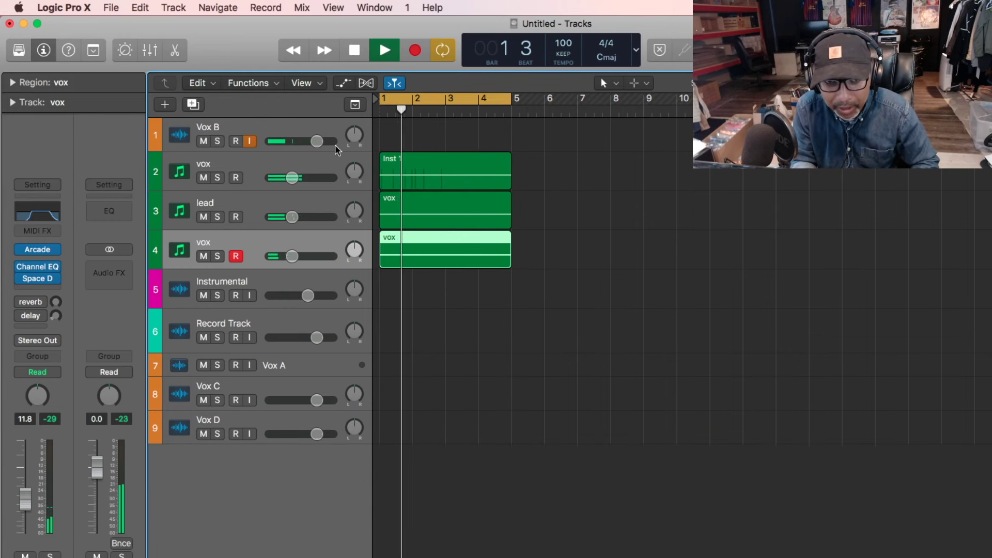
{"action": "left_click_drag", "start_coordinate": [292, 177], "coordinate": [282, 178]}
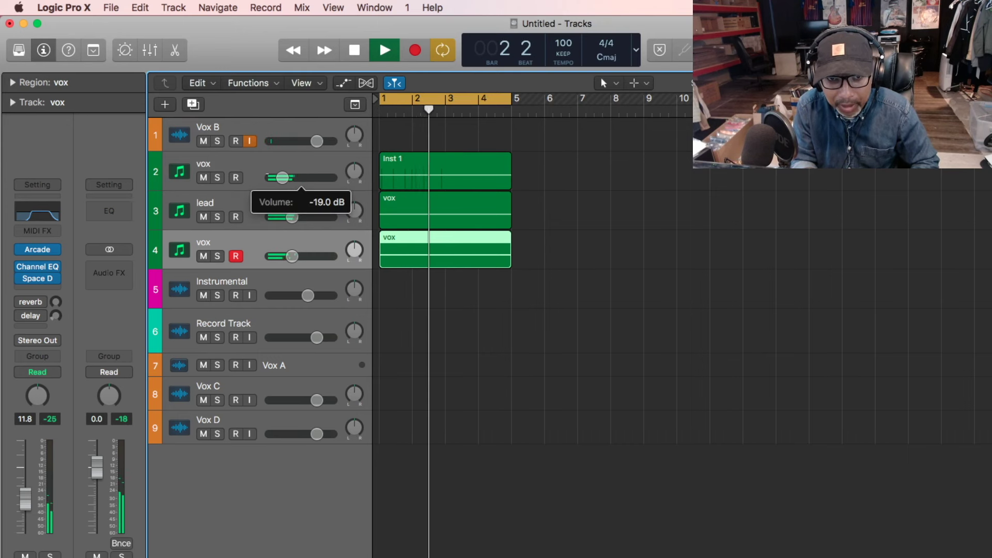
{"action": "mouse_move", "coordinate": [292, 217]}
{"action": "left_mouse_down"}
{"action": "mouse_move", "coordinate": [303, 217]}
{"action": "mouse_move", "coordinate": [294, 217]}
{"action": "left_mouse_up"}
{"action": "left_click", "coordinate": [292, 256]}
{"action": "left_click_drag", "start_coordinate": [291, 256], "coordinate": [302, 256]}
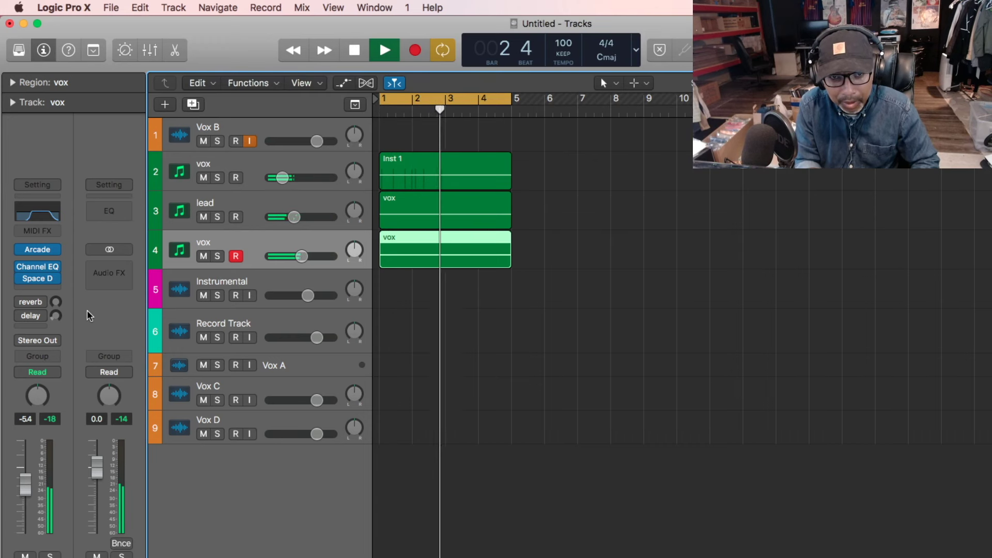
{"action": "key", "text": "space"}
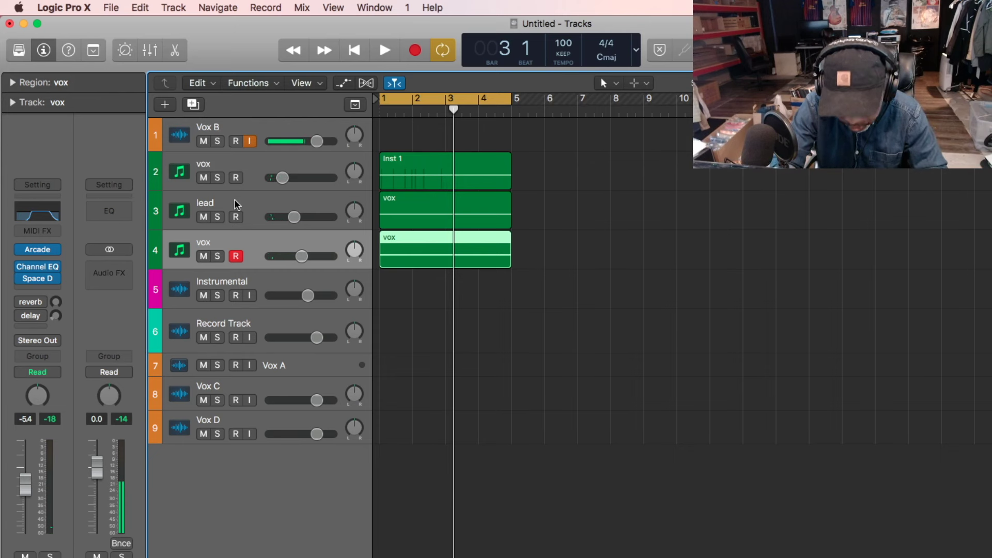
Step: Duplicate the second vox track and bypass Channel EQ and Space Designer on the copy
{"action": "key", "text": "super+d"}
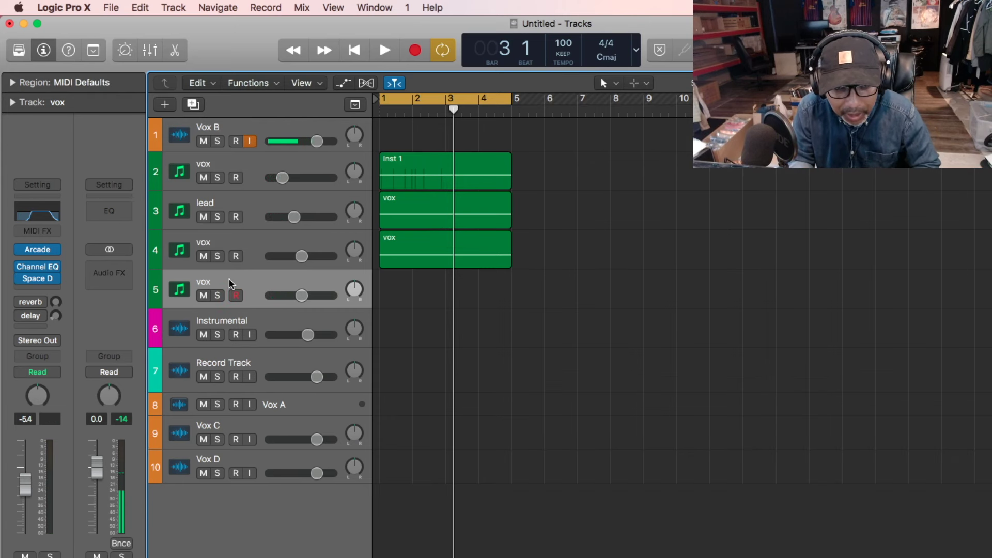
{"action": "mouse_move", "coordinate": [41, 255]}
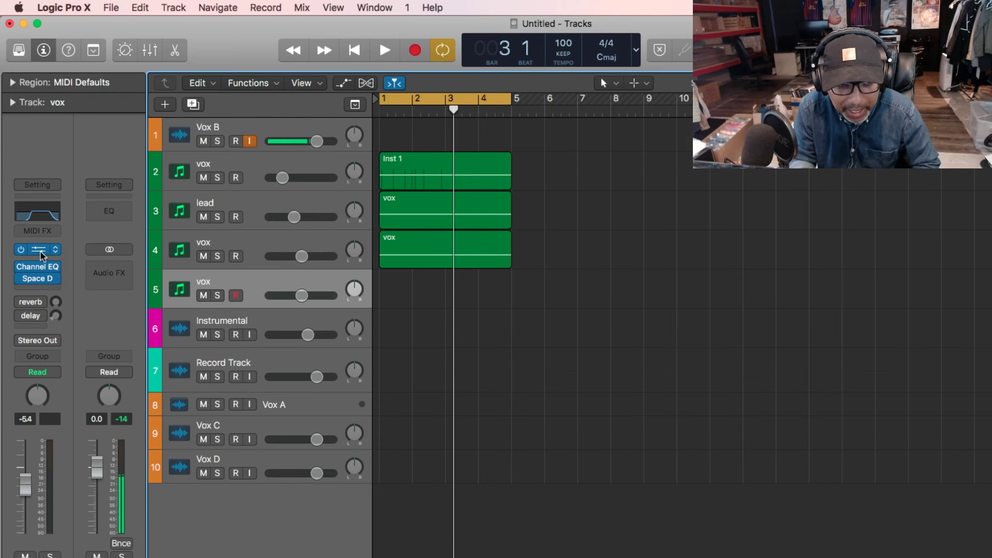
{"action": "left_click", "coordinate": [21, 267]}
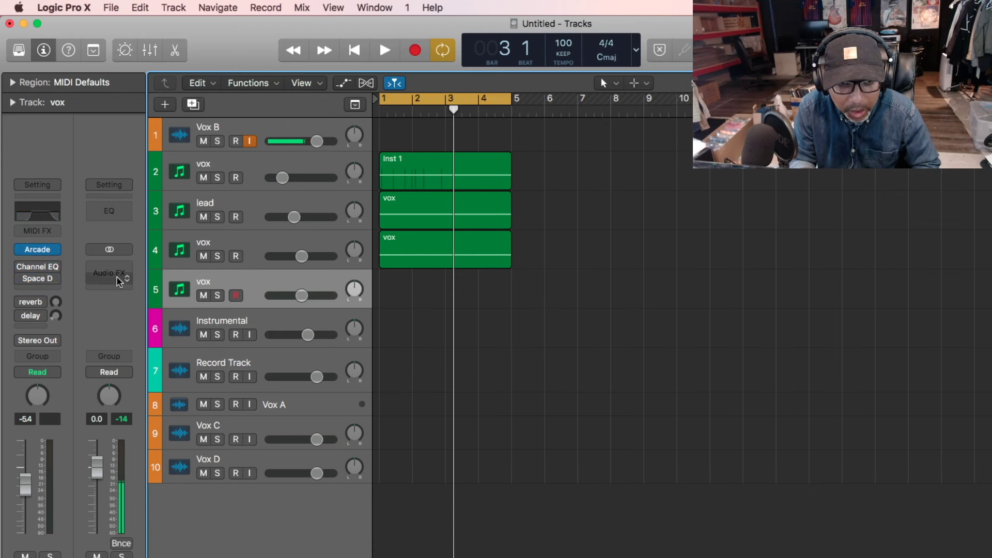
Step: Load the Slow Motion Drip kit in Arcade on the new vox track
{"action": "left_click", "coordinate": [39, 250]}
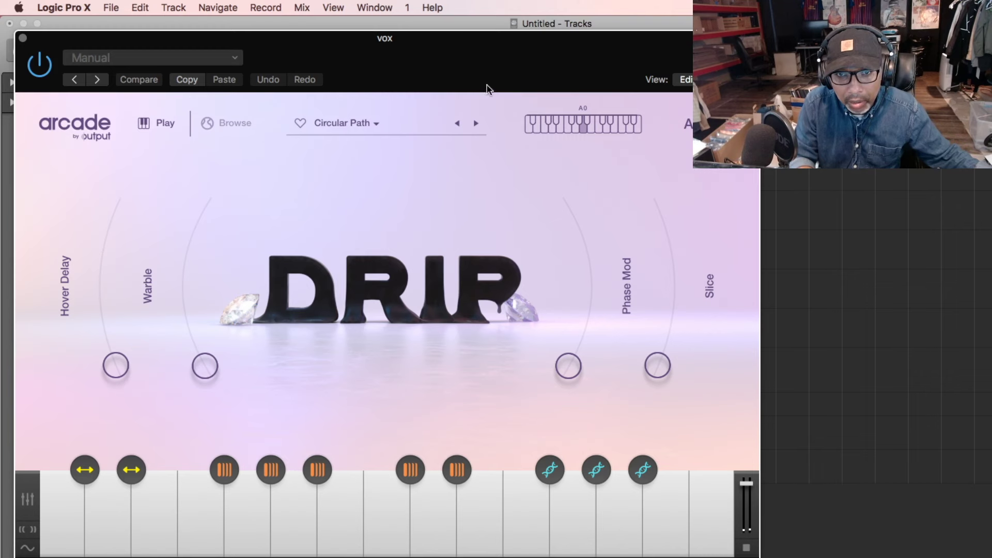
{"action": "left_click", "coordinate": [476, 125]}
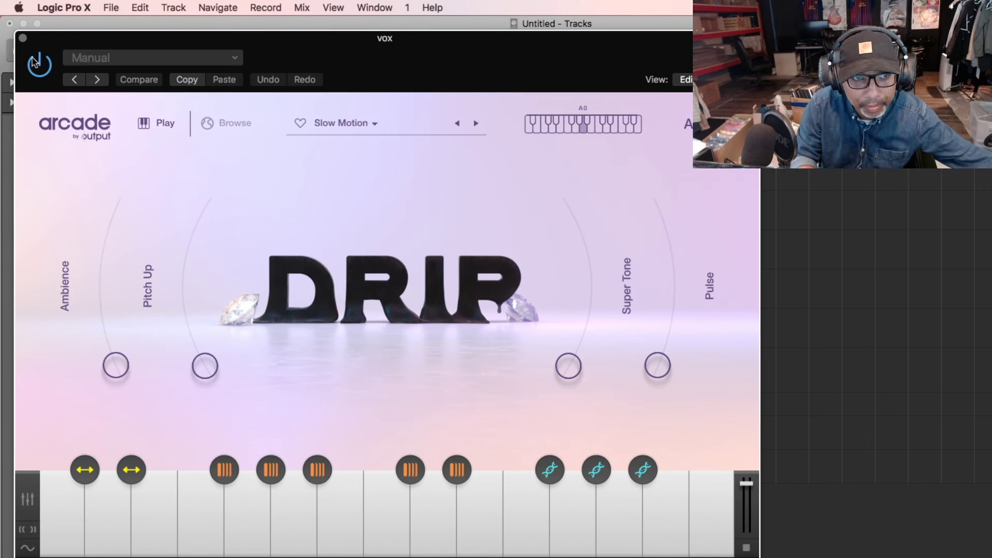
Step: Close the Arcade window and record a Slow Motion loop on the third vox track from bar 1
{"action": "left_click", "coordinate": [22, 38]}
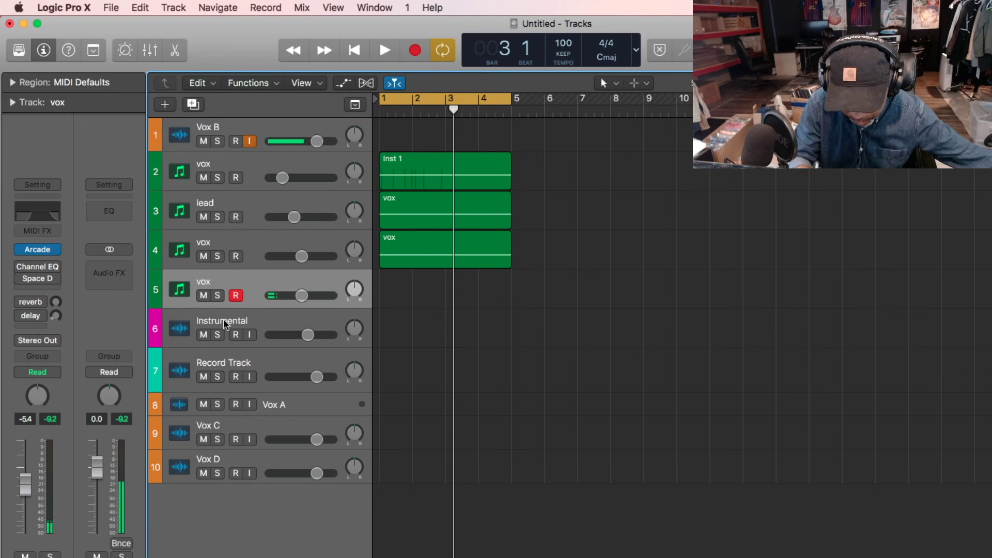
{"action": "key", "text": "r"}
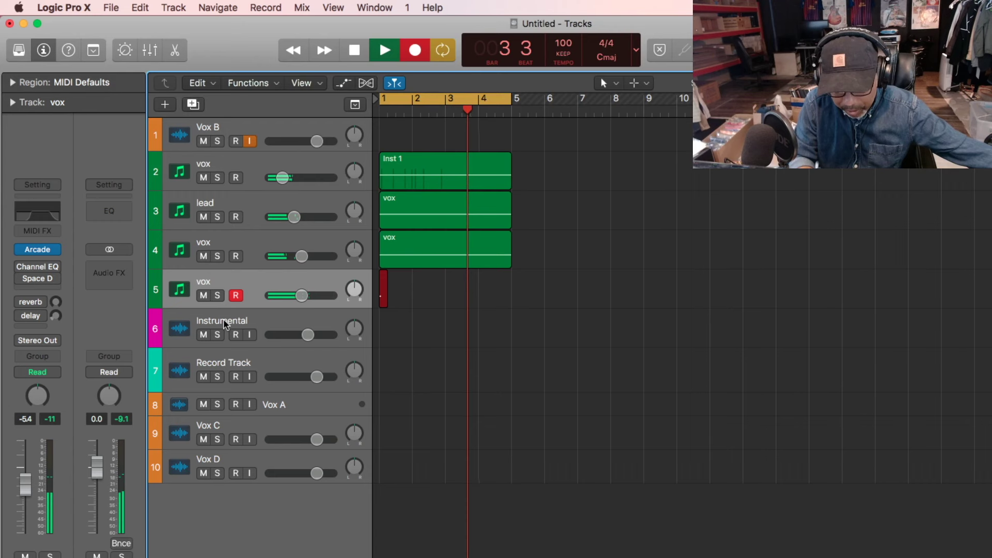
{"action": "key", "text": "space"}
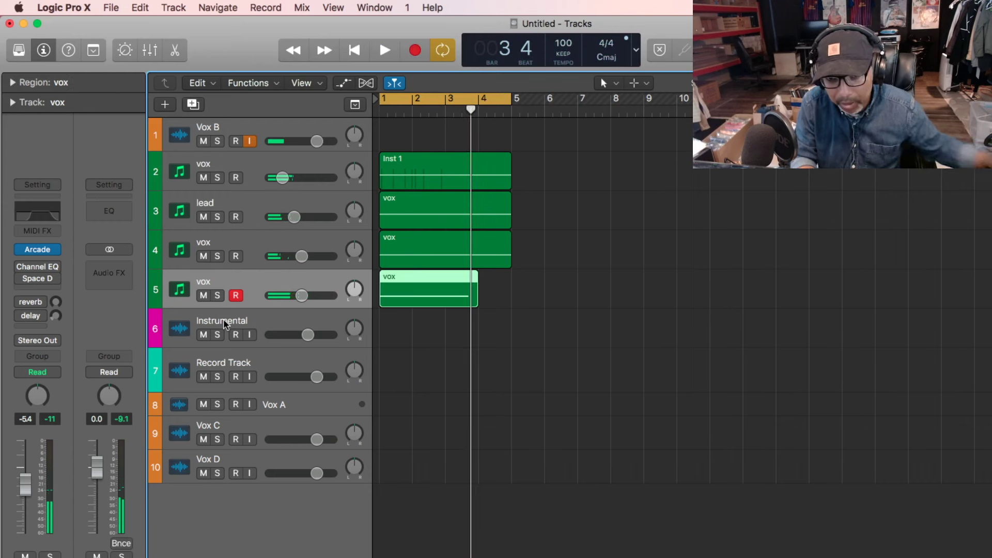
Step: Extend the note in the new vox region on track 5 to bar 5 and close the Piano Roll
{"action": "double_click", "coordinate": [424, 292]}
{"action": "left_click_drag", "start_coordinate": [742, 521], "coordinate": [989, 522]}
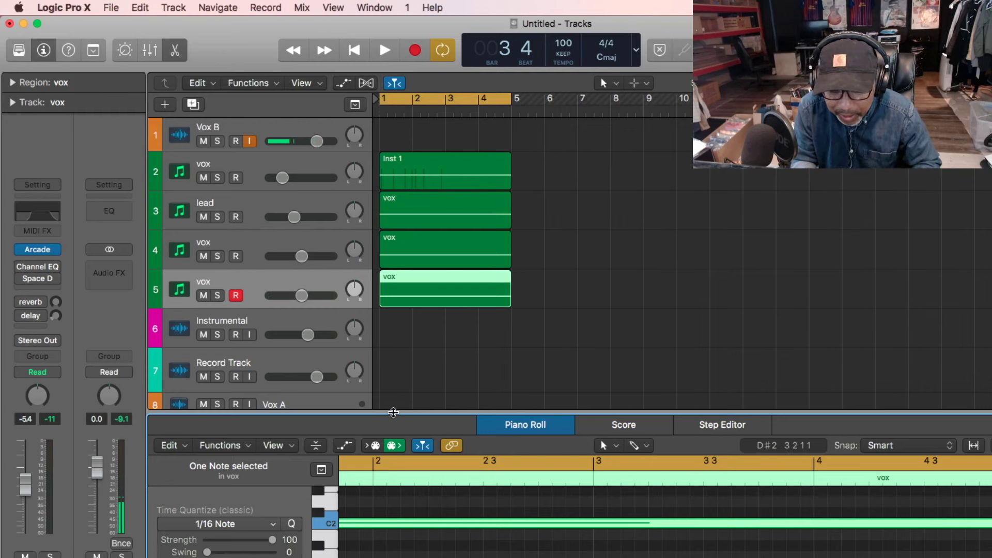
{"action": "key", "text": "e"}
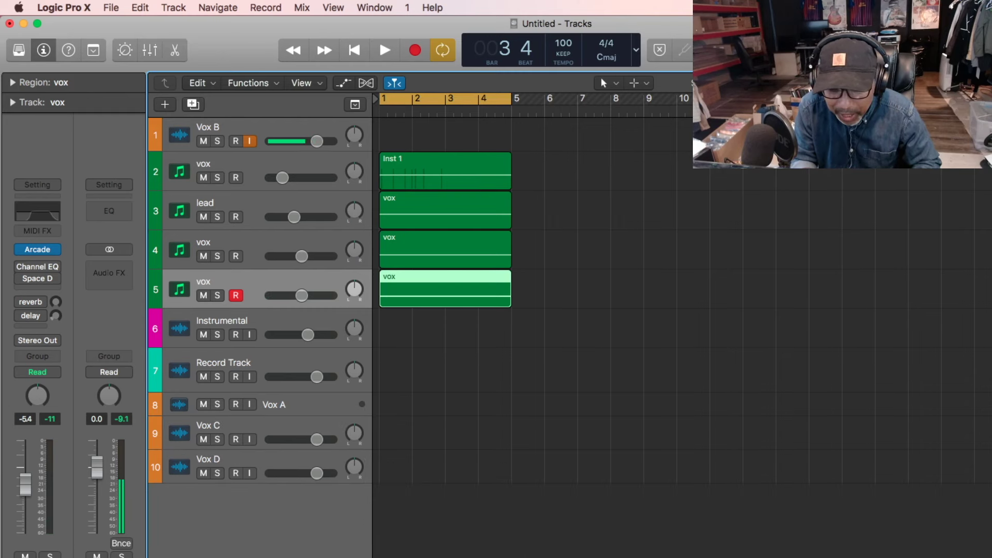
Step: Rename vox track 5 as kick
{"action": "double_click", "coordinate": [209, 279]}
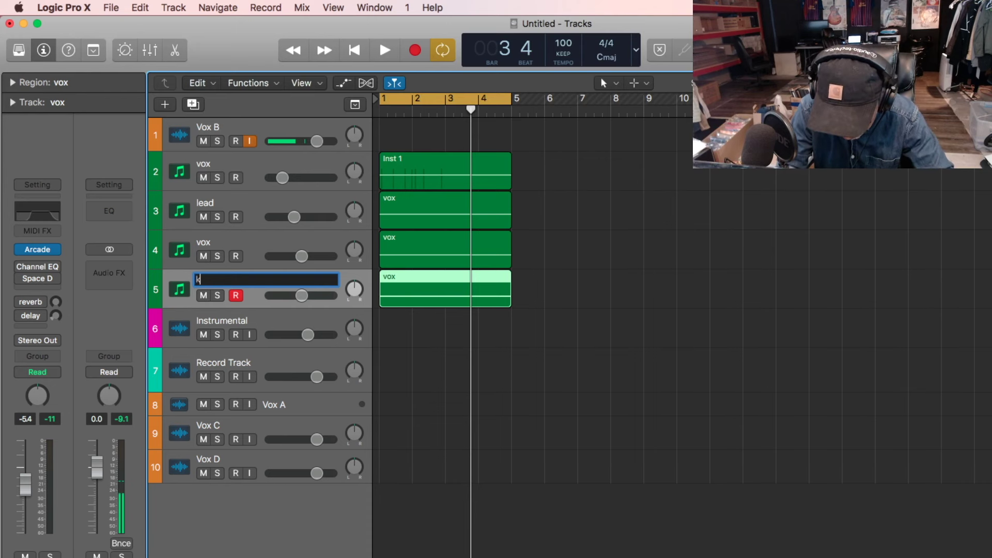
{"action": "type", "text": "kick"}
{"action": "key", "text": "Return"}
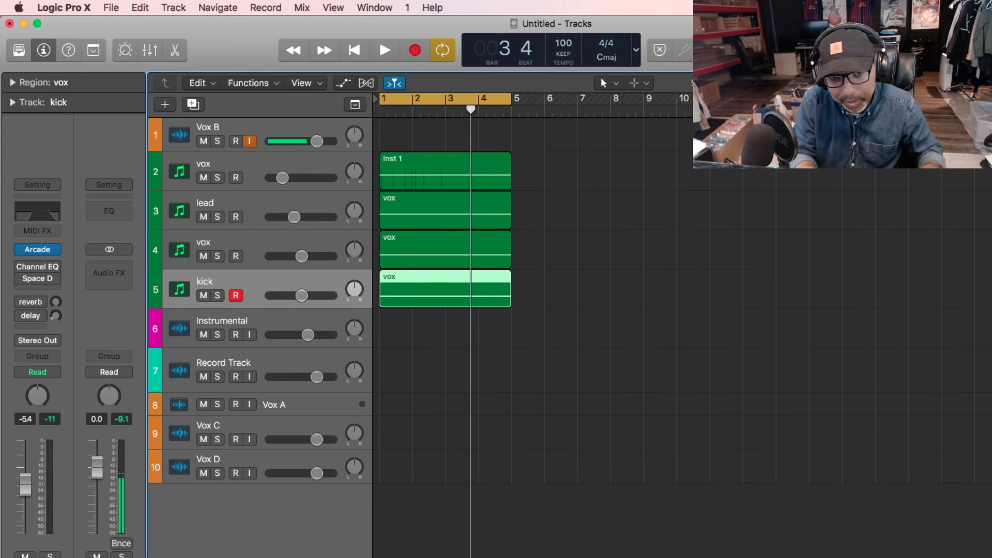
Step: Duplicate the kick track and rename the copy as clap
{"action": "key", "text": "super+d"}
{"action": "left_click", "coordinate": [235, 334]}
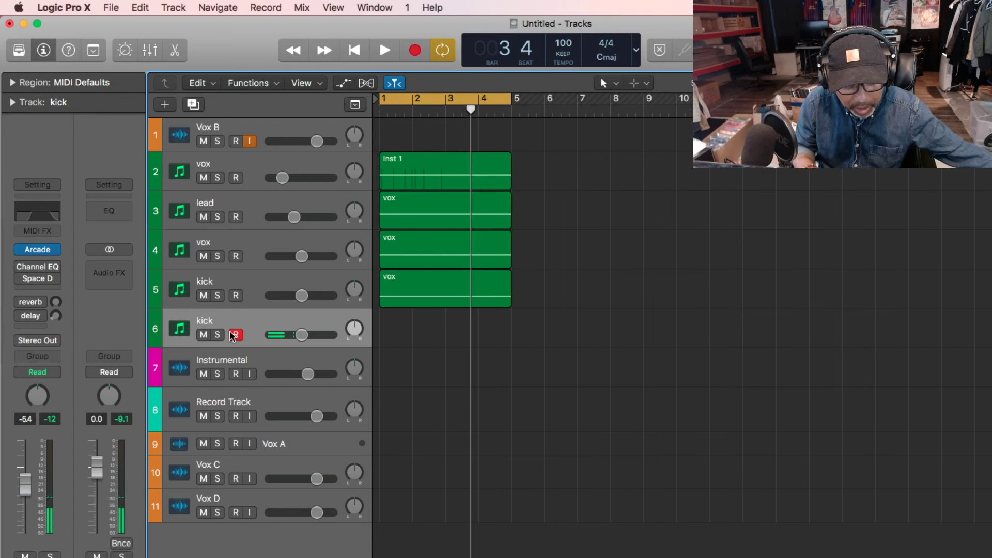
{"action": "double_click", "coordinate": [204, 321]}
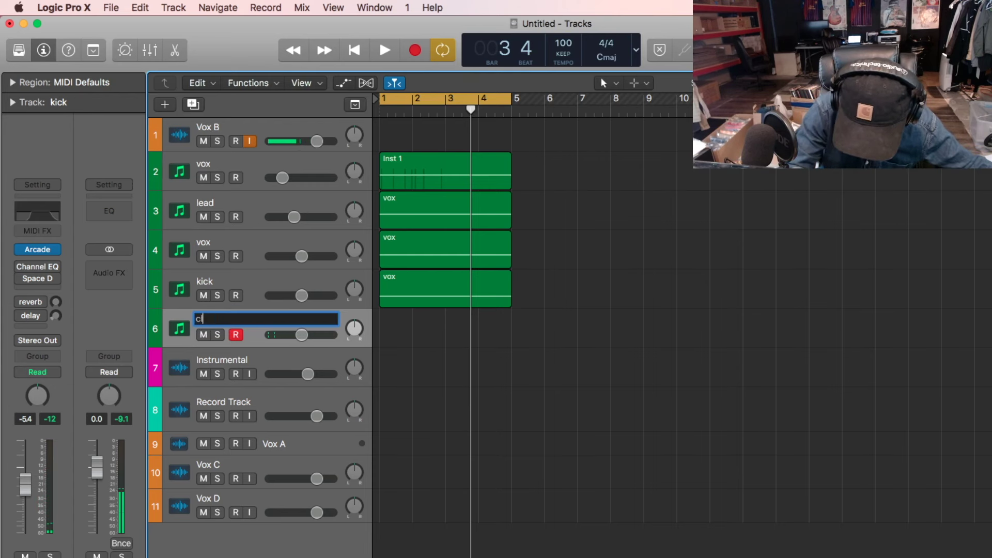
{"action": "type", "text": "clap"}
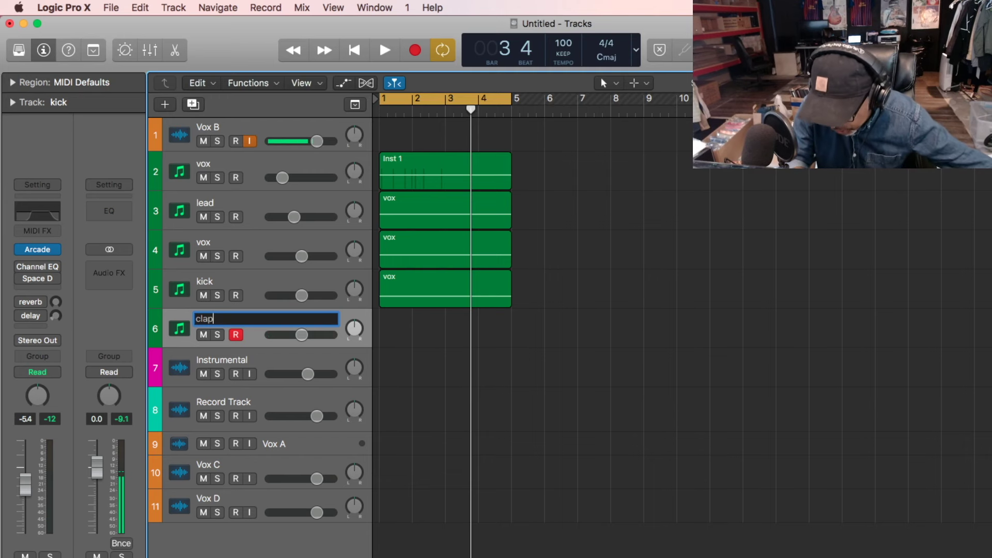
{"action": "key", "text": "Return"}
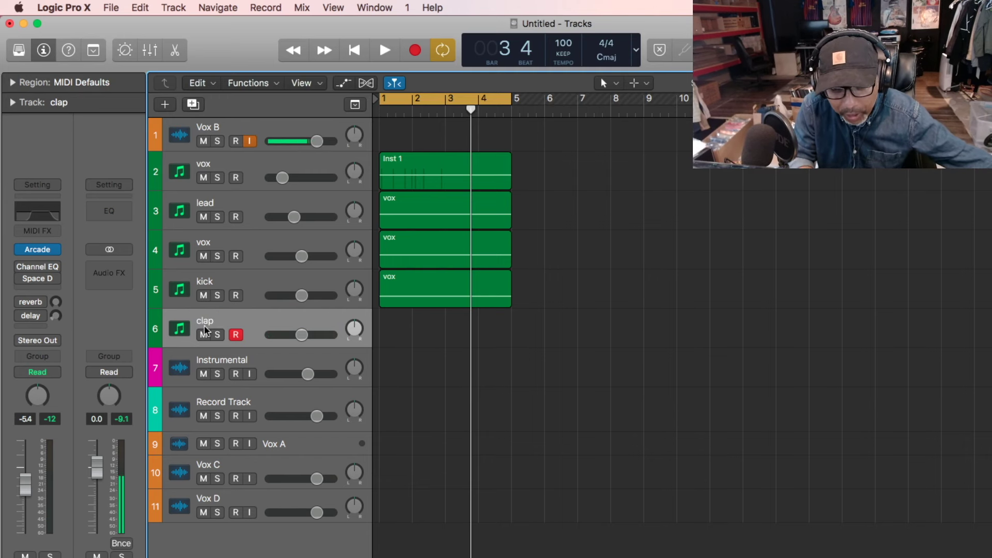
Step: Record an Arcade loop on the clap track from bar 1 and extend its note to bar 5
{"action": "key", "text": "r"}
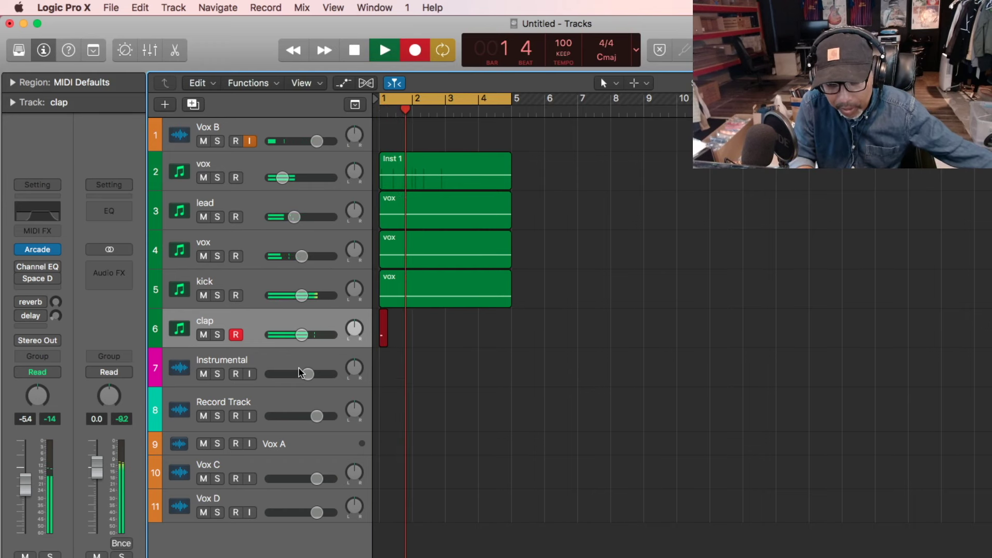
{"action": "key", "text": "space"}
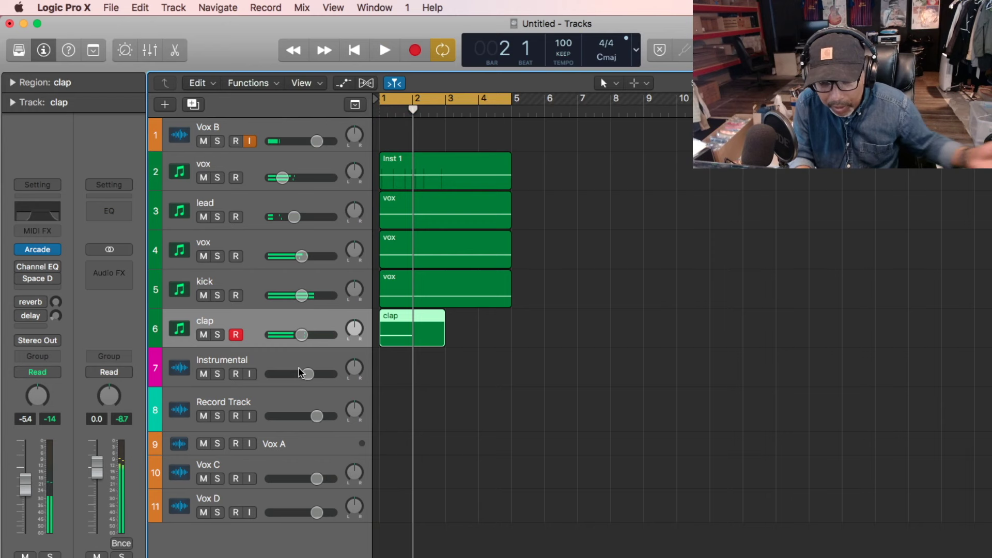
{"action": "double_click", "coordinate": [422, 344]}
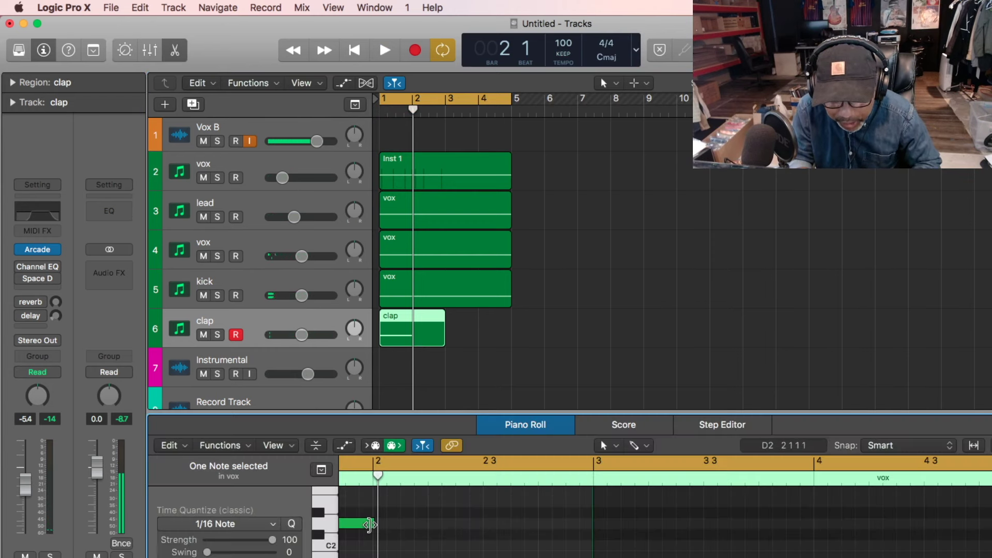
{"action": "left_click_drag", "start_coordinate": [534, 550], "coordinate": [982, 556]}
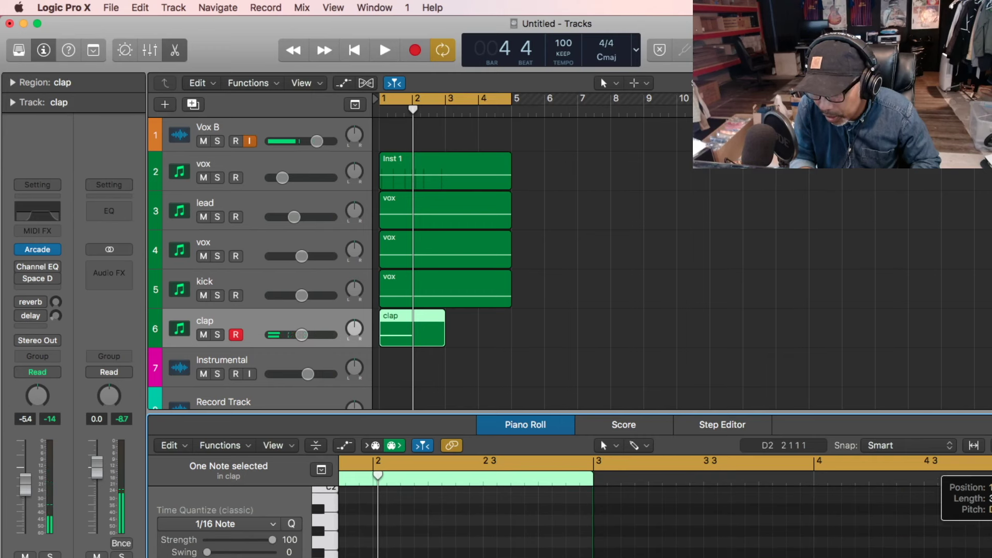
{"action": "scroll", "coordinate": [972, 507], "scroll_direction": "up", "scroll_amount": 1}
{"action": "left_click_drag", "start_coordinate": [981, 556], "coordinate": [982, 556]}
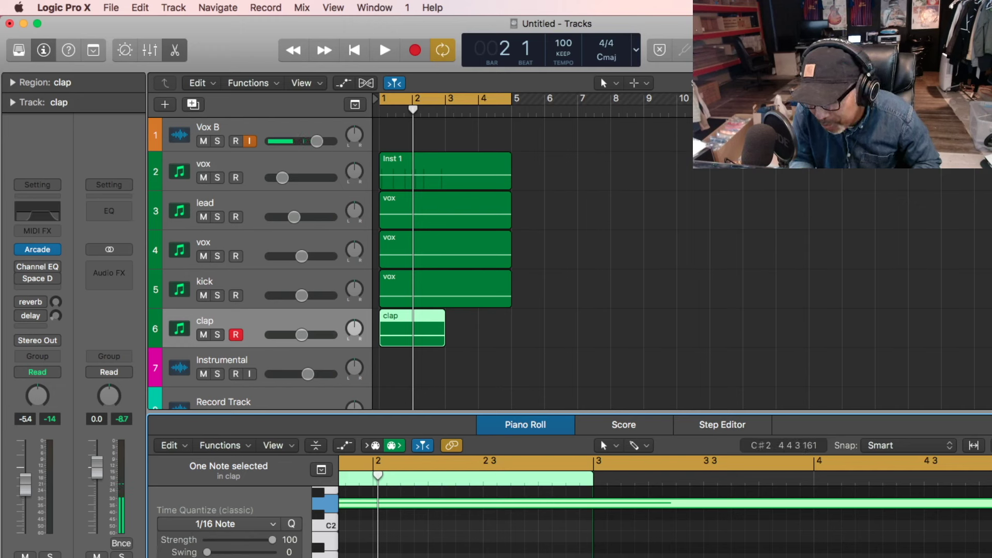
{"action": "left_click_drag", "start_coordinate": [981, 555], "coordinate": [981, 555]}
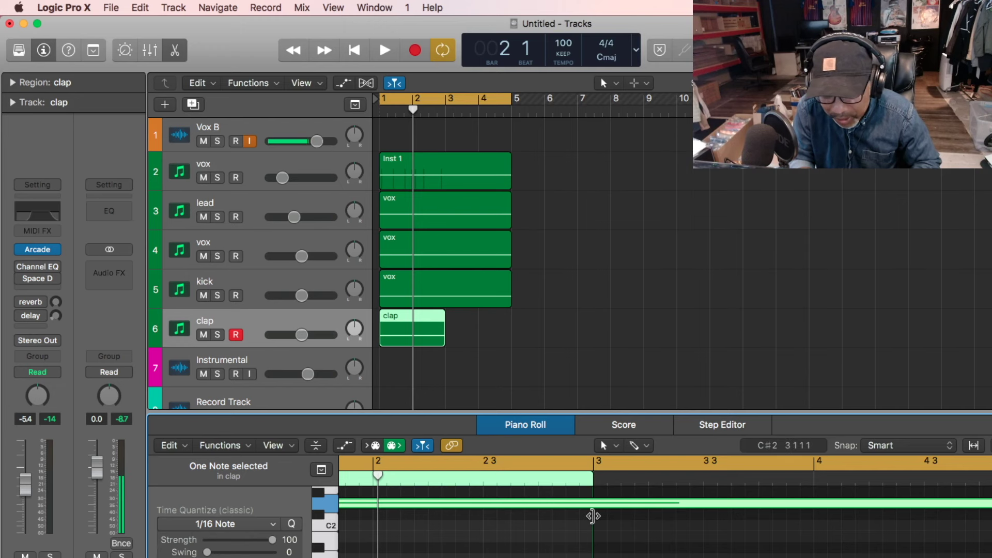
{"action": "mouse_move", "coordinate": [589, 512]}
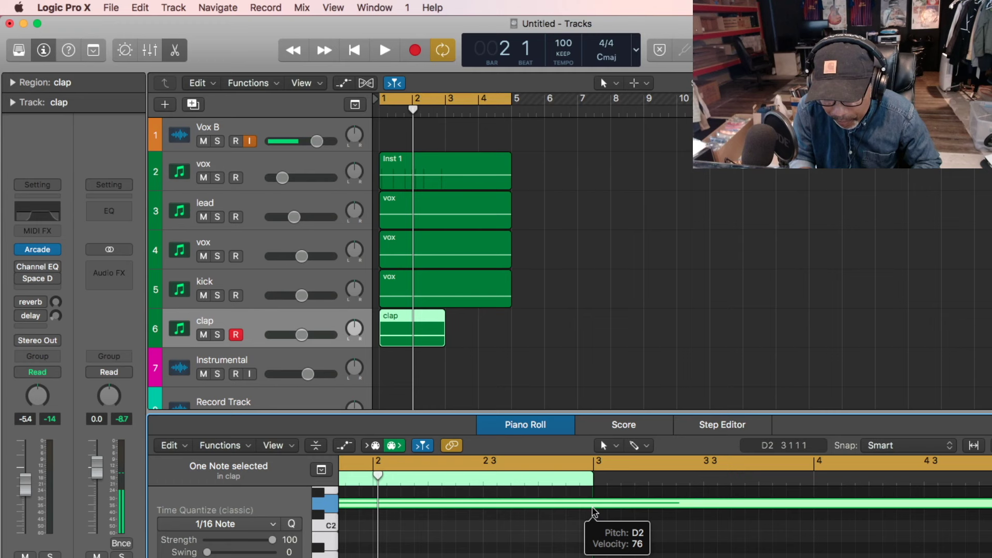
{"action": "left_click_drag", "start_coordinate": [587, 512], "coordinate": [989, 514]}
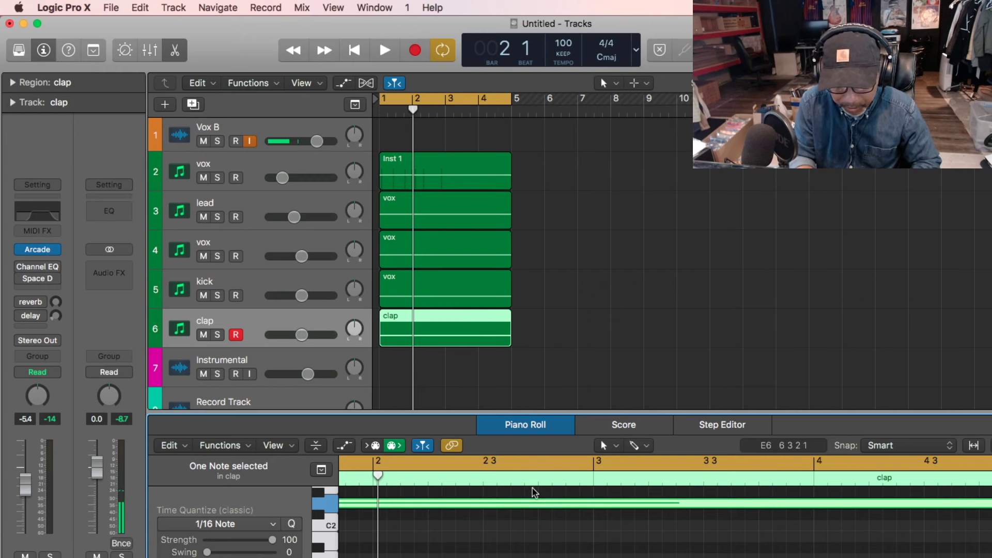
Step: Quantize the clap note and play back the four-bar loop with the Piano Roll closed
{"action": "left_click", "coordinate": [214, 447]}
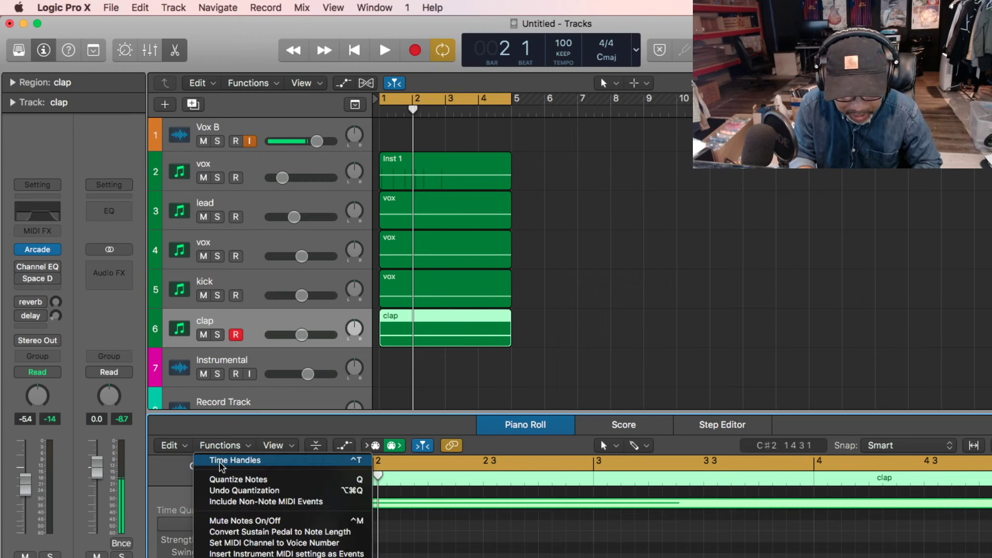
{"action": "left_click", "coordinate": [232, 477]}
{"action": "key", "text": "space"}
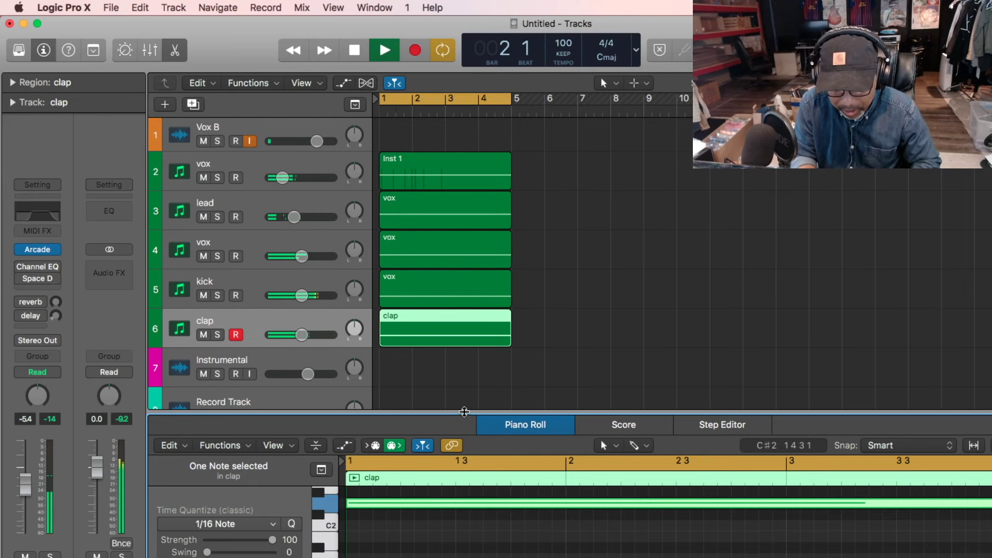
{"action": "key", "text": "e"}
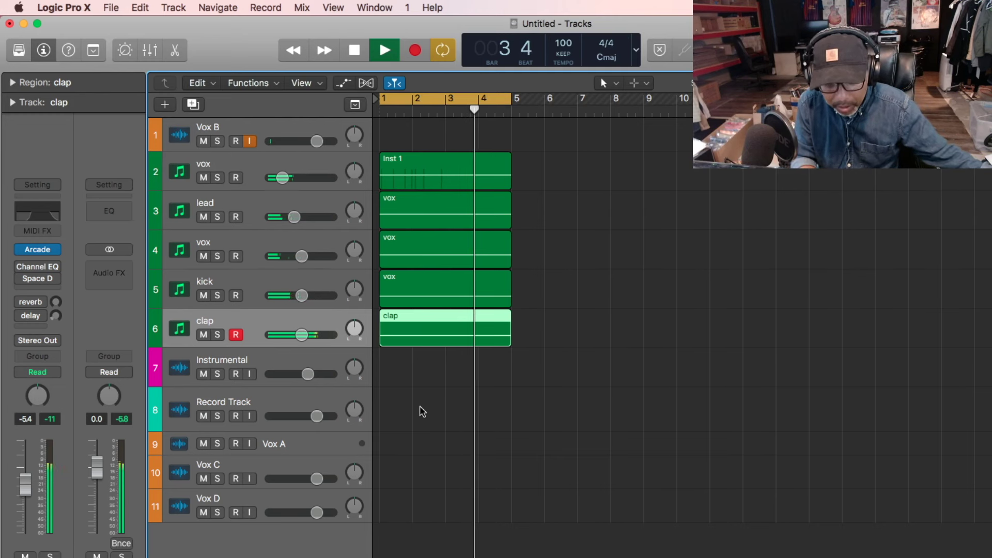
{"action": "key", "text": "space"}
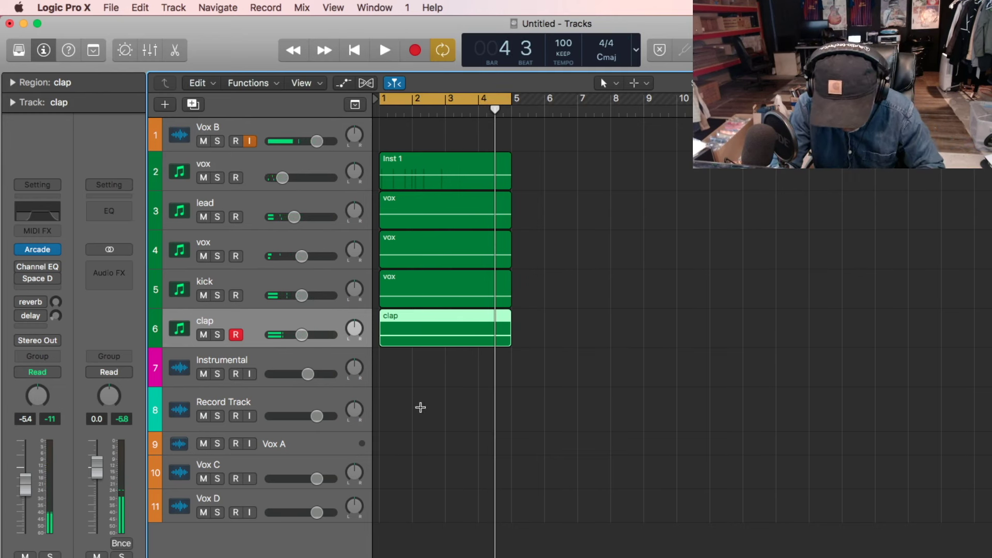
Step: Duplicate the clap track and rename the copy as 808
{"action": "key", "text": "super+d"}
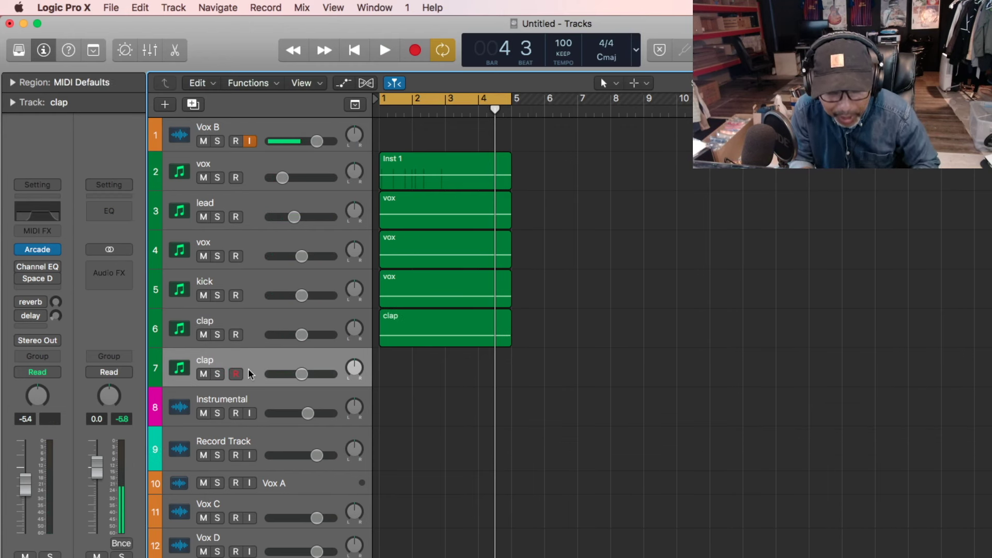
{"action": "double_click", "coordinate": [214, 361]}
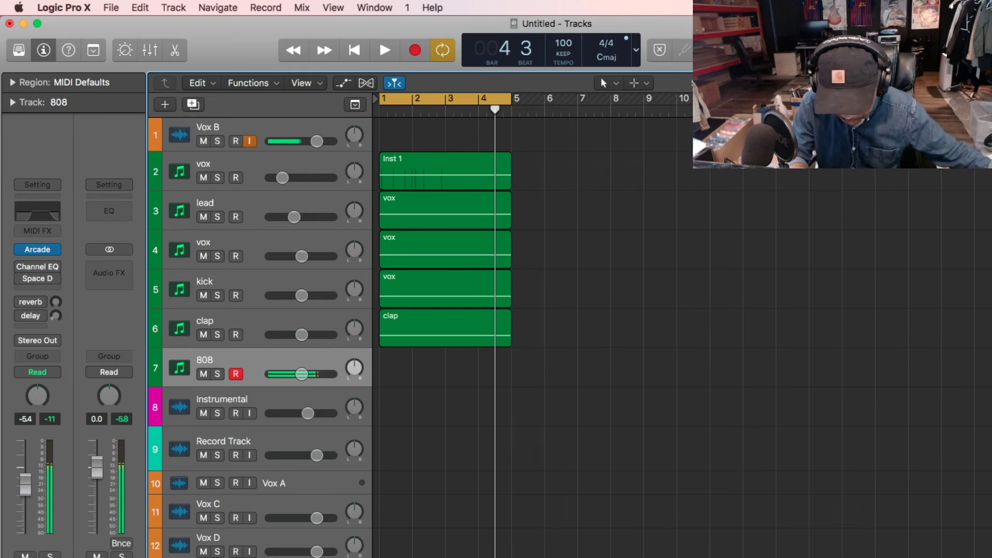
Step: Record an Arcade loop on the 808 track from bar 1 and extend its note to bar 5
{"action": "key", "text": "r"}
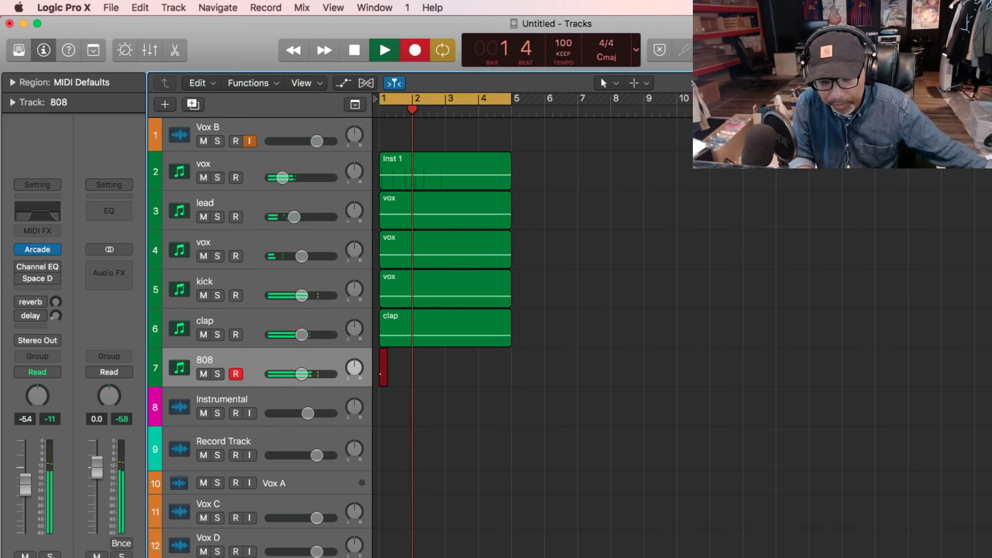
{"action": "key", "text": "space"}
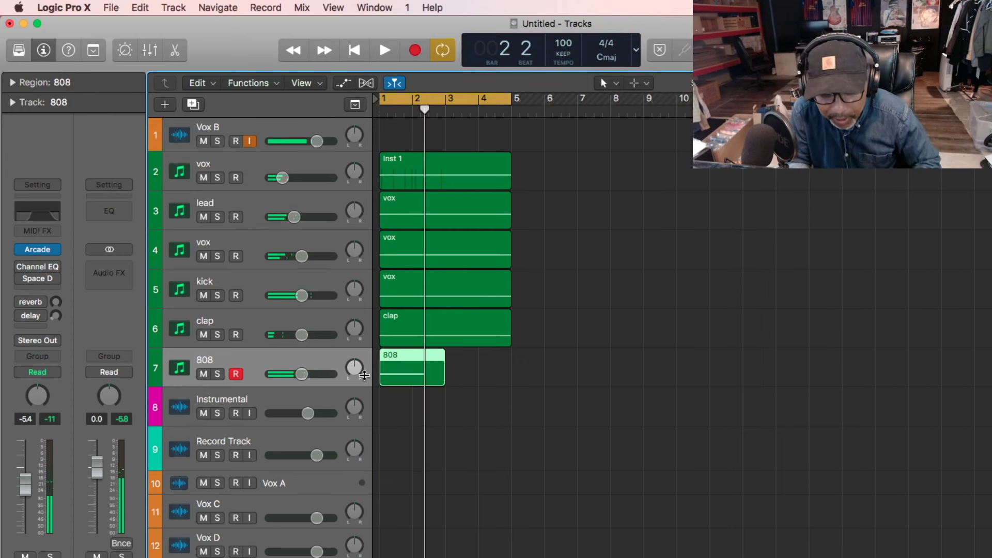
{"action": "double_click", "coordinate": [423, 365]}
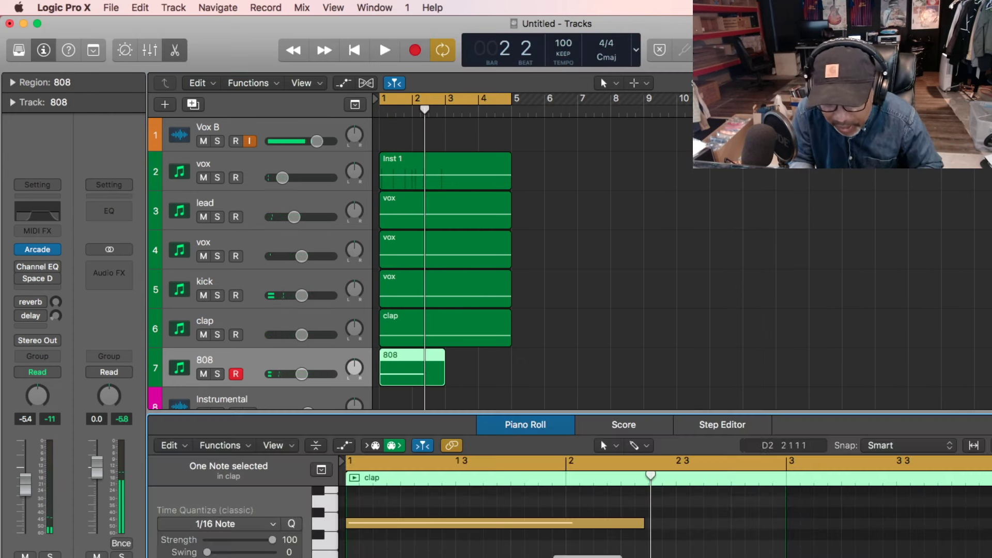
{"action": "left_click_drag", "start_coordinate": [642, 522], "coordinate": [987, 522]}
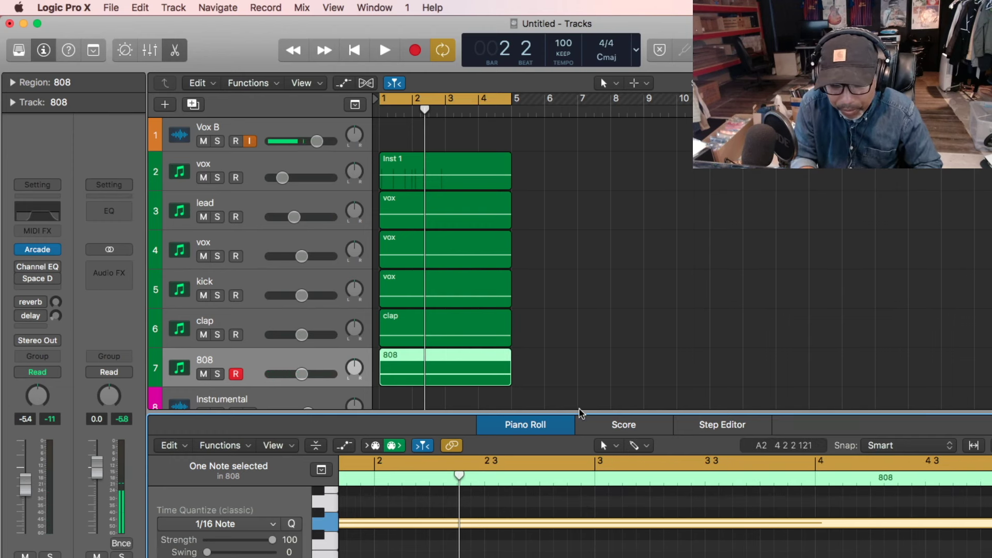
{"action": "left_click_drag", "start_coordinate": [581, 410], "coordinate": [581, 555]}
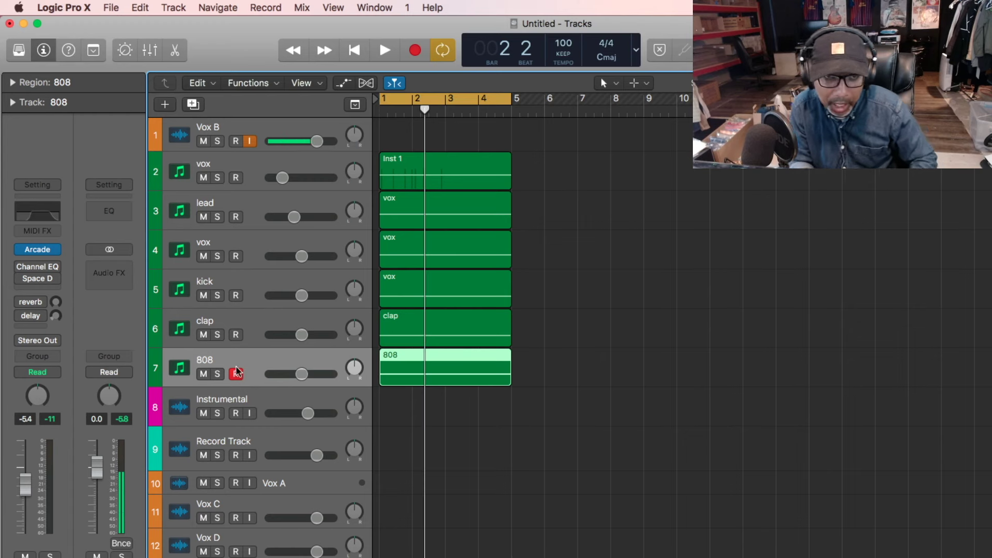
Step: Choose the seize dem riddim Logic project as the source for importing tracks
{"action": "left_click", "coordinate": [114, 7]}
{"action": "mouse_move", "coordinate": [212, 288]}
{"action": "left_click", "coordinate": [271, 288]}
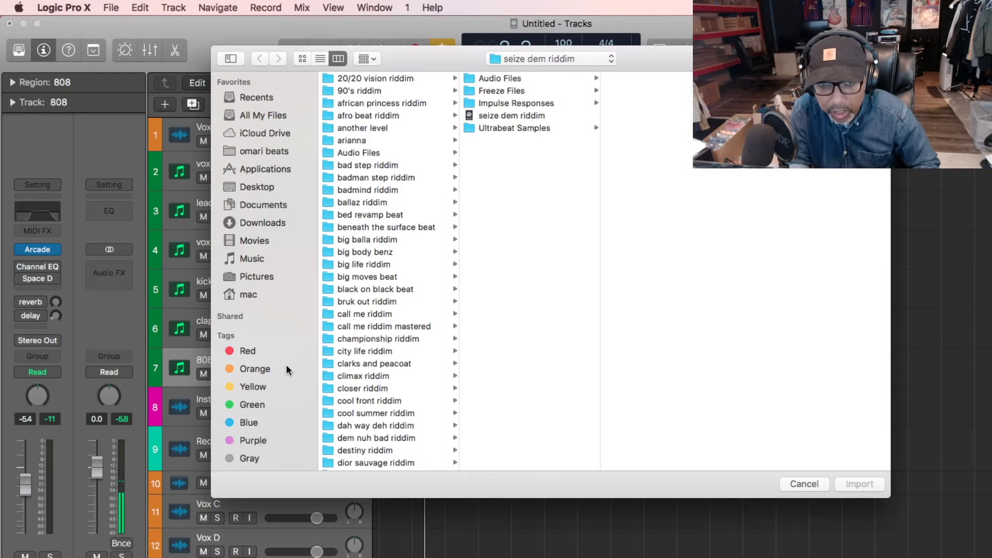
{"action": "left_click", "coordinate": [505, 115]}
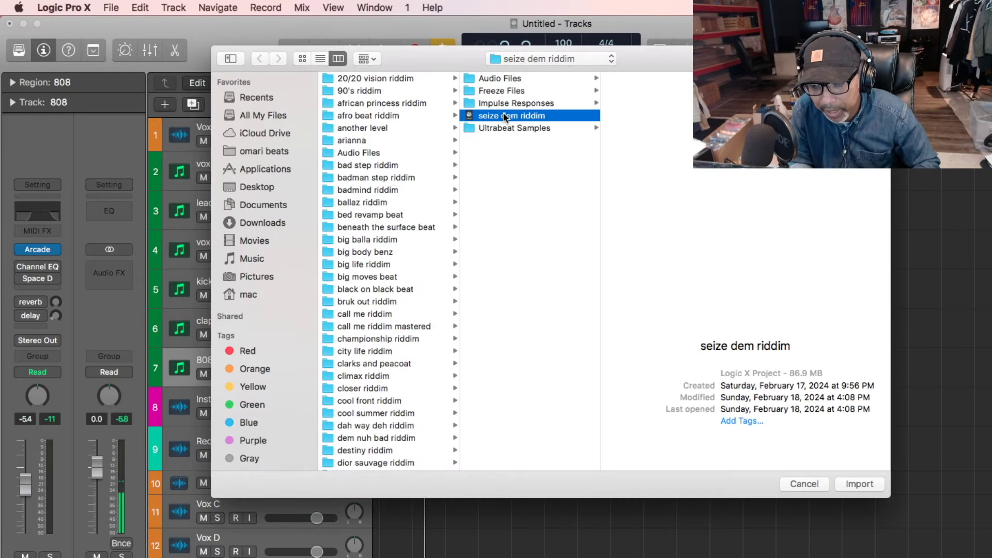
{"action": "double_click", "coordinate": [504, 115]}
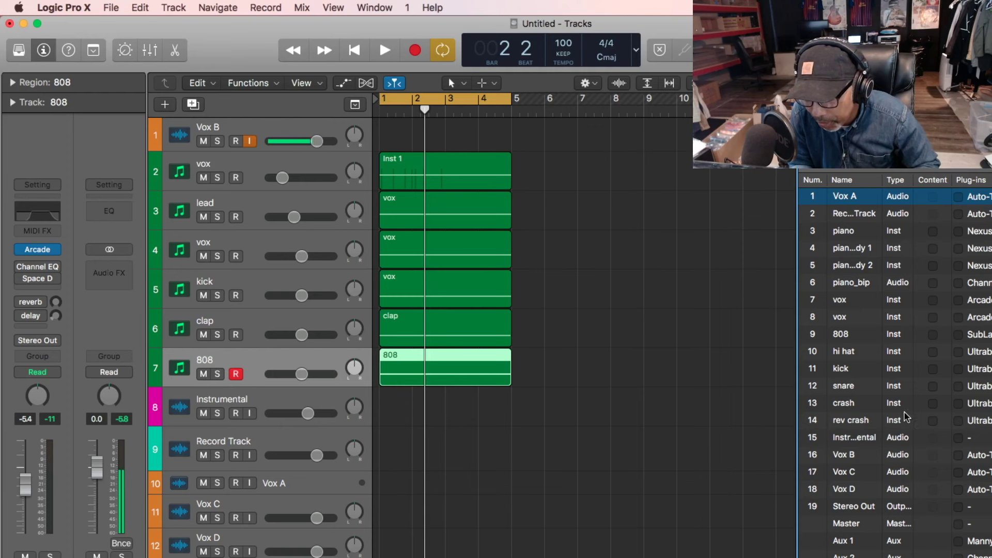
Step: Import the crash and rev crash tracks from the project with their content and plug-ins
{"action": "left_click", "coordinate": [933, 403]}
{"action": "left_click", "coordinate": [932, 421]}
{"action": "left_click", "coordinate": [958, 421]}
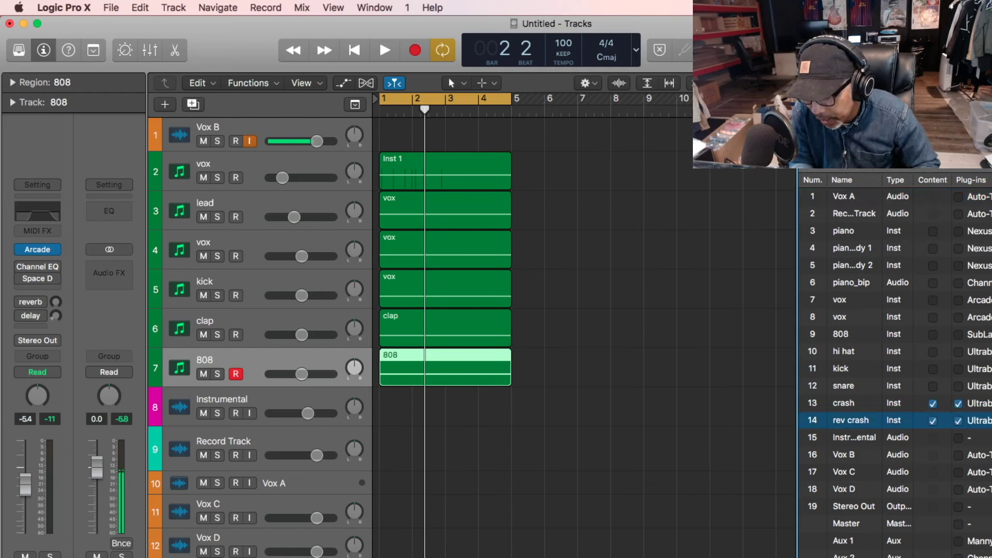
{"action": "key", "text": "Return"}
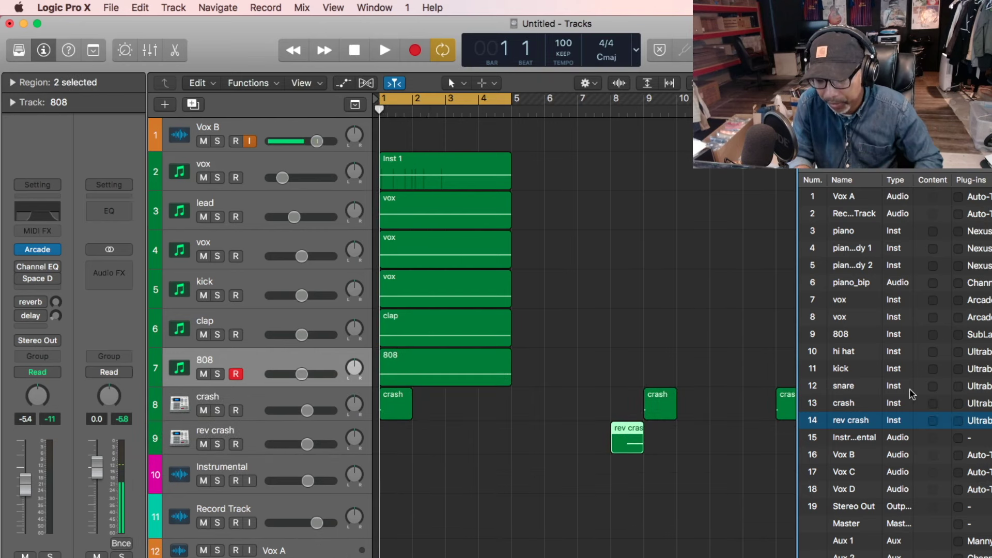
Step: Close the project browser and copy the six loop regions at bar 1 to bars 5, 9, 13 and 17
{"action": "key", "text": "f"}
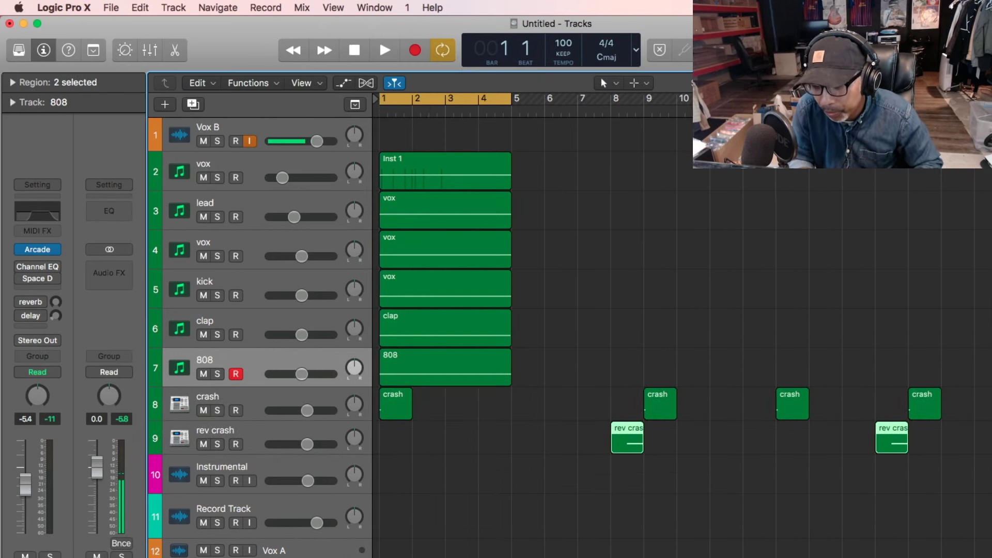
{"action": "left_click_drag", "start_coordinate": [440, 146], "coordinate": [456, 358]}
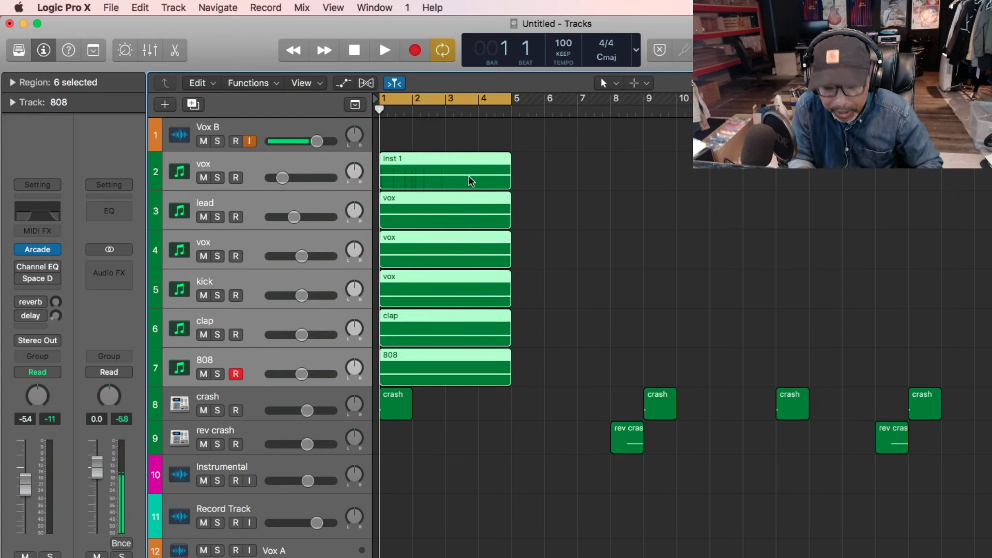
{"action": "left_click_drag", "start_coordinate": [470, 177], "coordinate": [991, 187]}
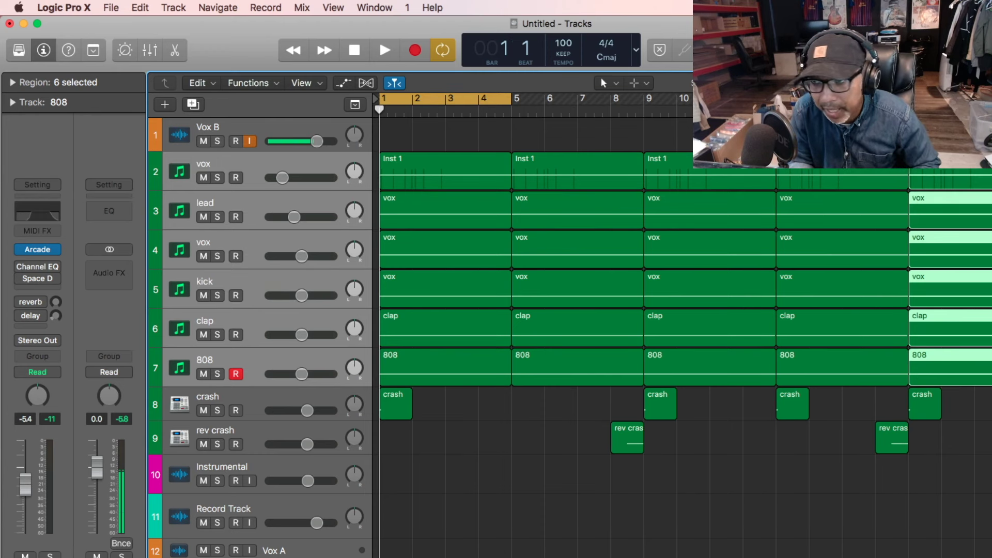
Step: Play the start of the arrangement and extend the cycle range to the end of the copied loops at bar 21
{"action": "scroll", "coordinate": [686, 315], "scroll_direction": "right", "scroll_amount": 10}
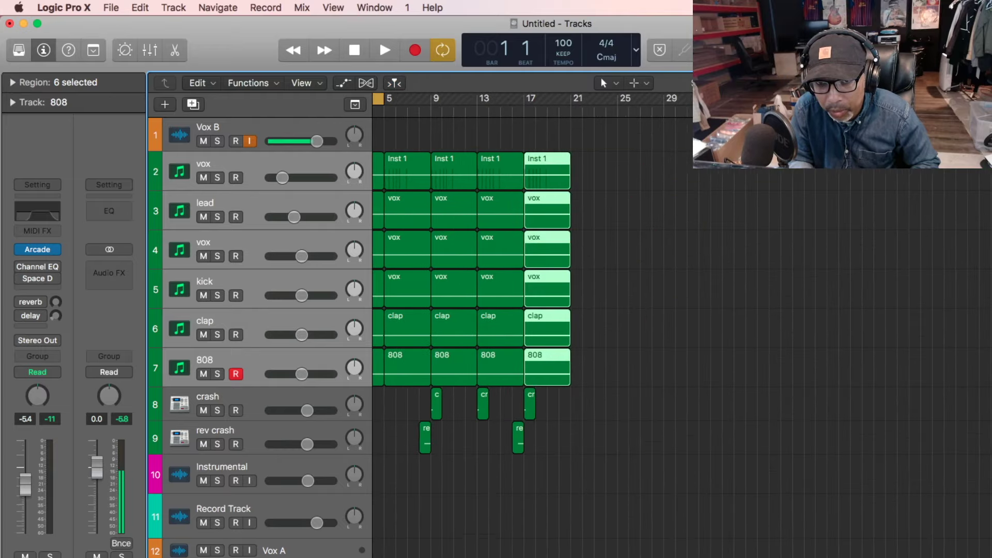
{"action": "left_click", "coordinate": [394, 82]}
{"action": "key", "text": "space"}
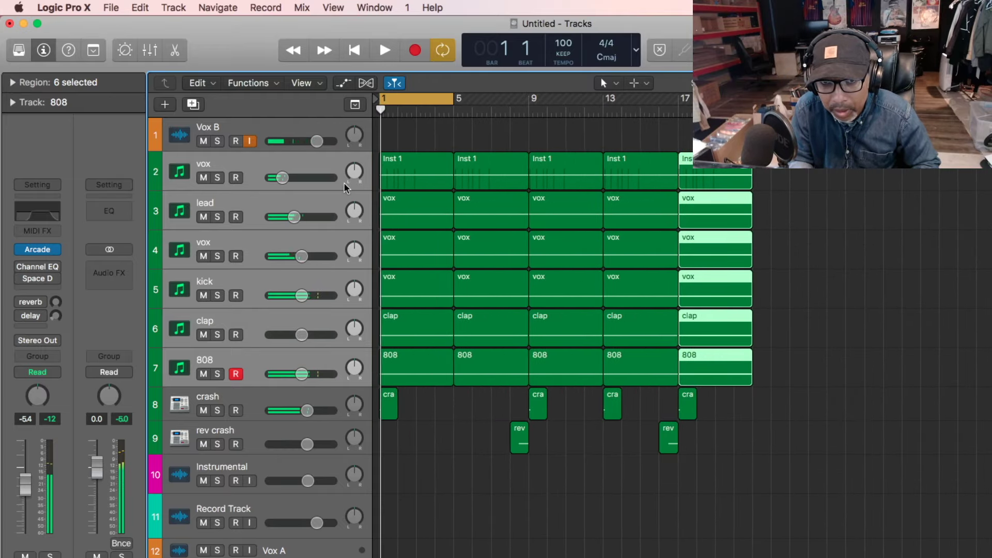
{"action": "left_click_drag", "start_coordinate": [450, 97], "coordinate": [751, 239]}
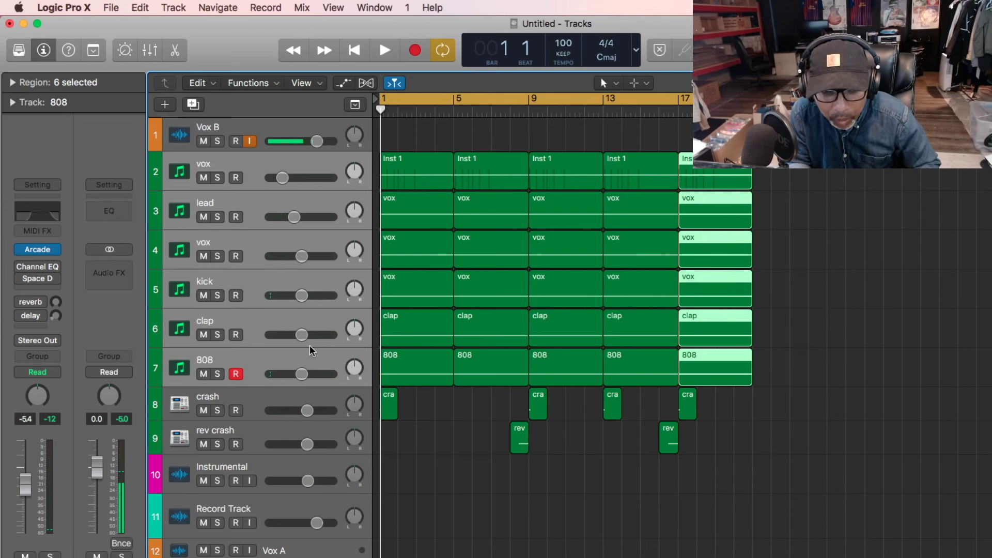
Step: Delete the lead track's regions at bars 1 and 5
{"action": "left_click", "coordinate": [330, 431]}
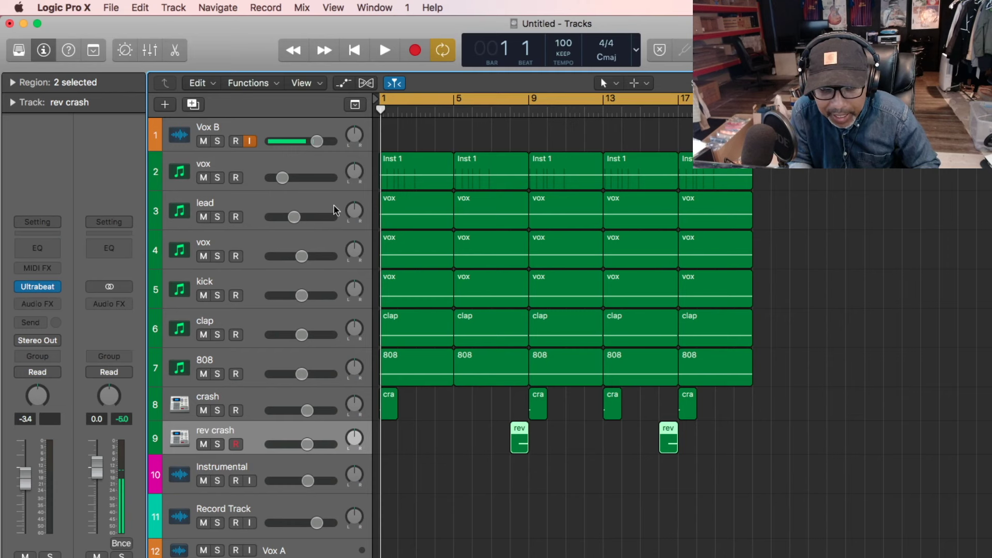
{"action": "left_click", "coordinate": [409, 213]}
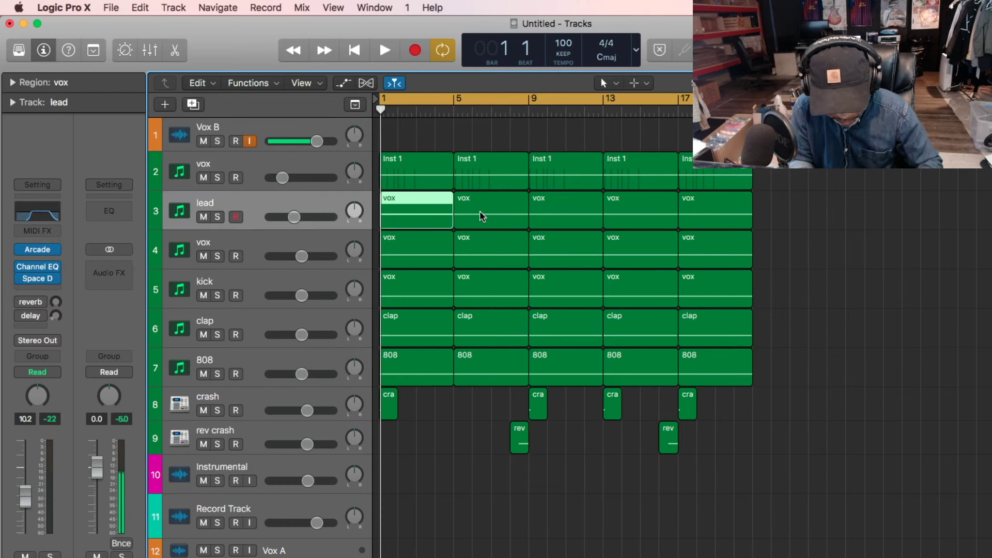
{"action": "left_click", "coordinate": [480, 210], "text": "shift"}
{"action": "key", "text": "Delete"}
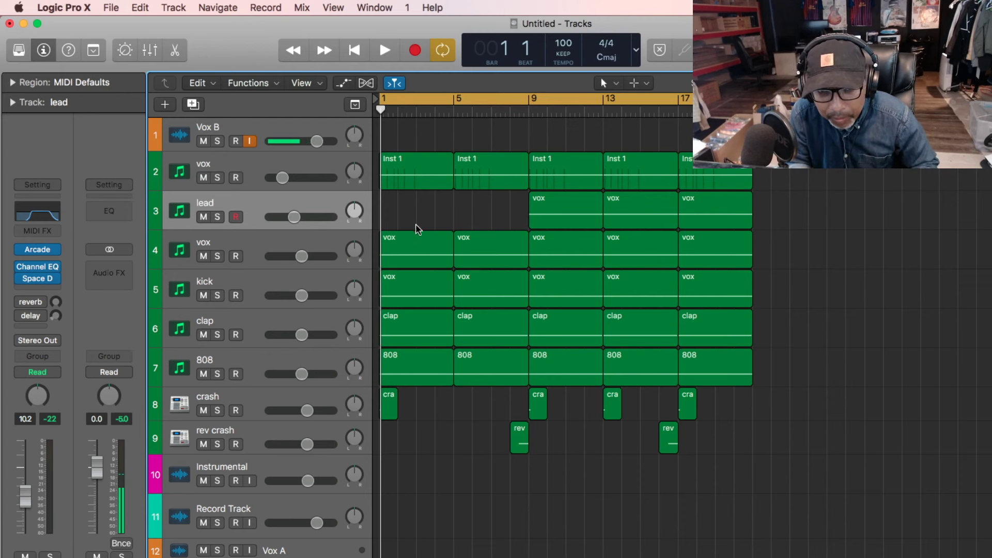
Step: Solo the Vox B track and the vox on track 4, and play back the opening bars
{"action": "left_click", "coordinate": [217, 256]}
{"action": "left_click", "coordinate": [217, 256]}
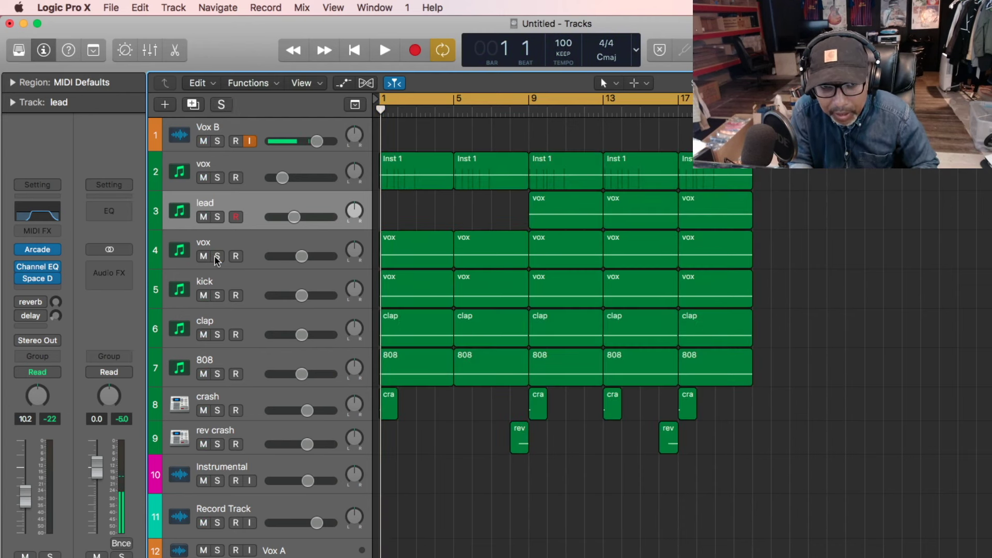
{"action": "left_click", "coordinate": [219, 142]}
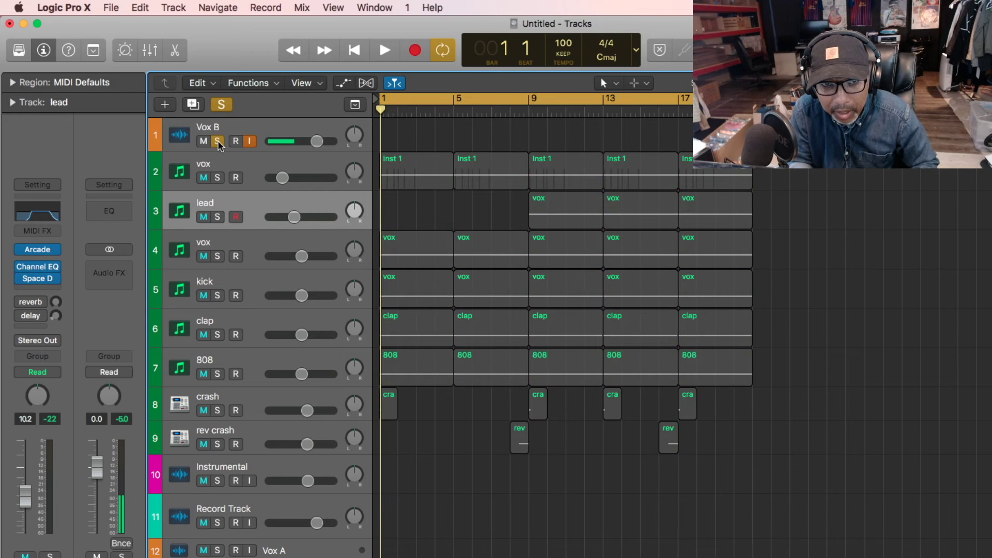
{"action": "left_click", "coordinate": [221, 255]}
{"action": "key", "text": "space"}
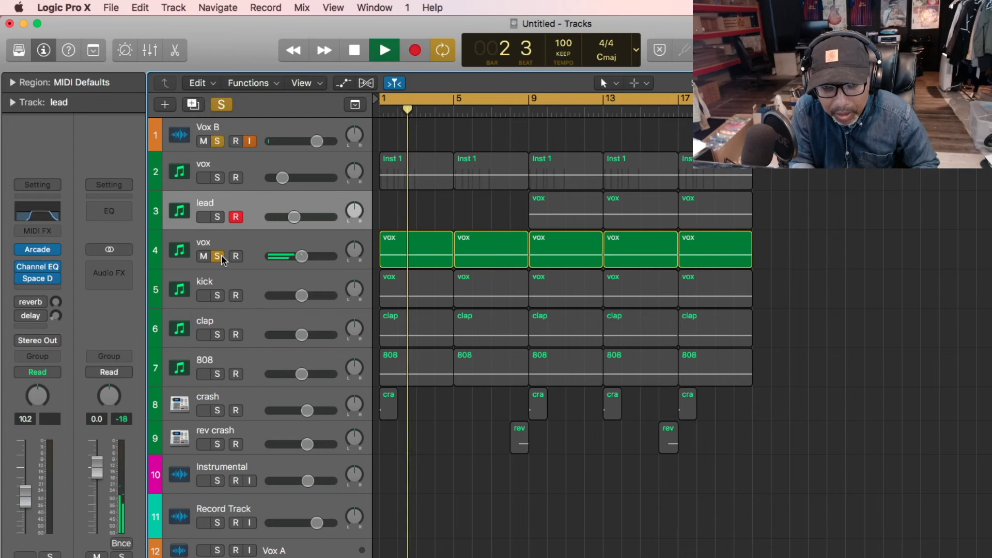
{"action": "key", "text": "space"}
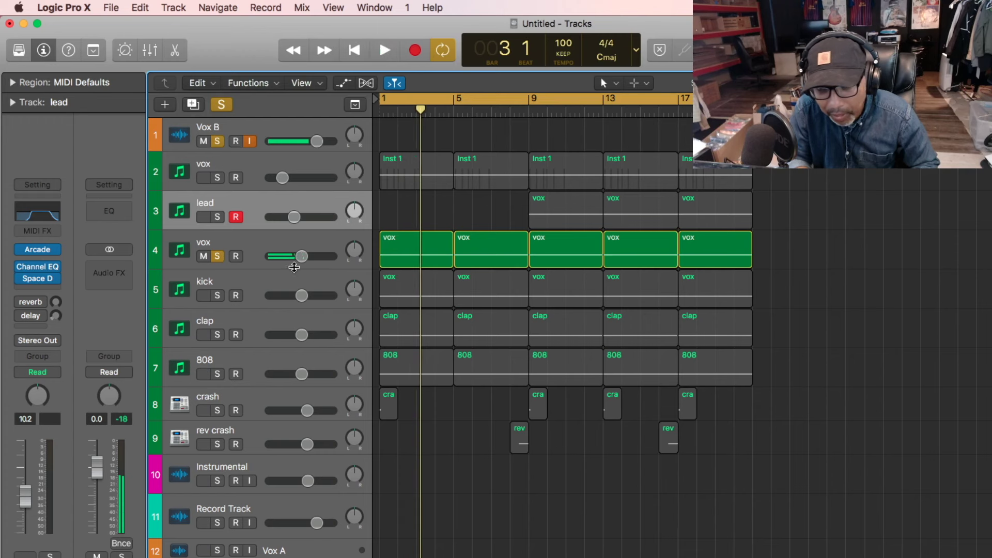
Step: Delete the track 4 vox region at bar 5 and the kick regions at bars 1 and 5
{"action": "left_click", "coordinate": [480, 238]}
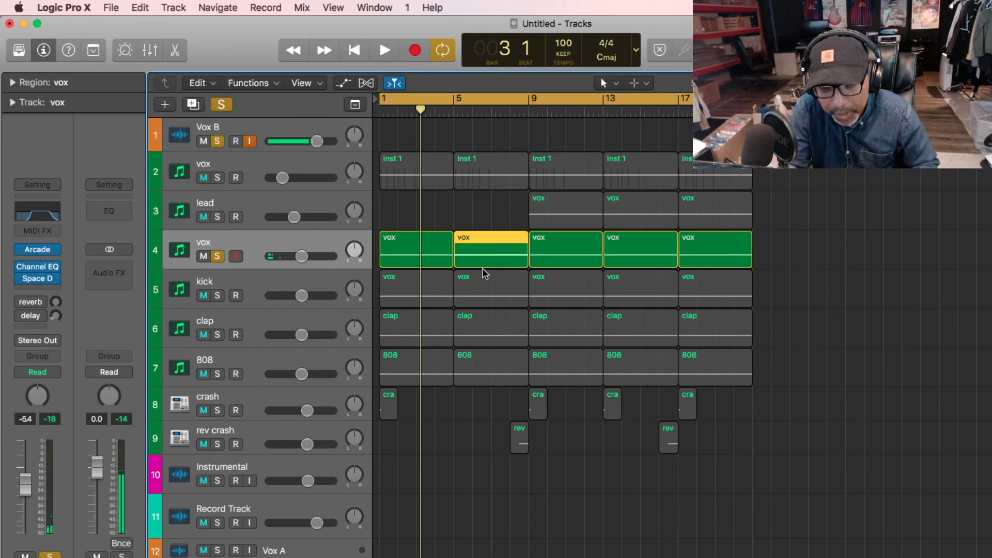
{"action": "key", "text": "Delete"}
{"action": "left_click", "coordinate": [414, 299]}
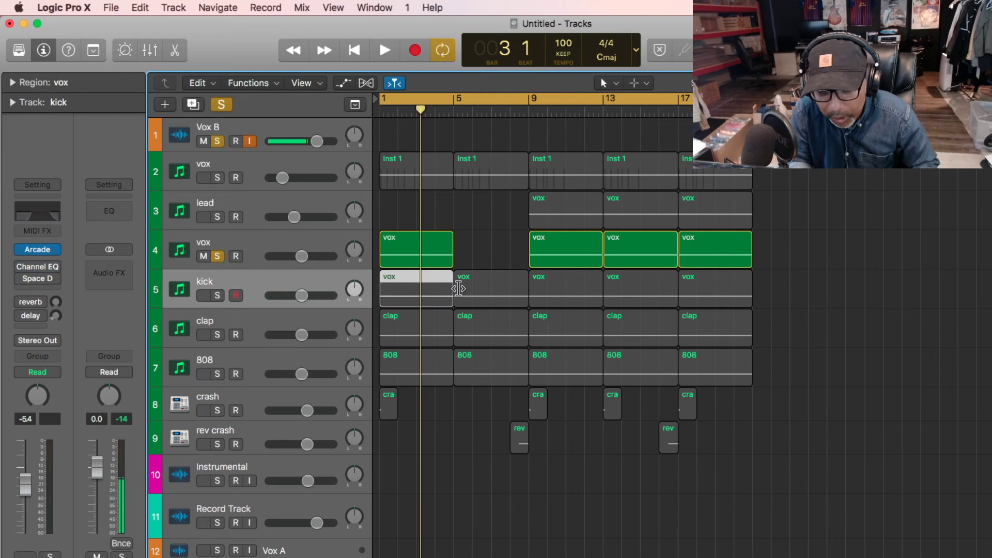
{"action": "key", "text": "Delete"}
{"action": "left_click", "coordinate": [496, 278]}
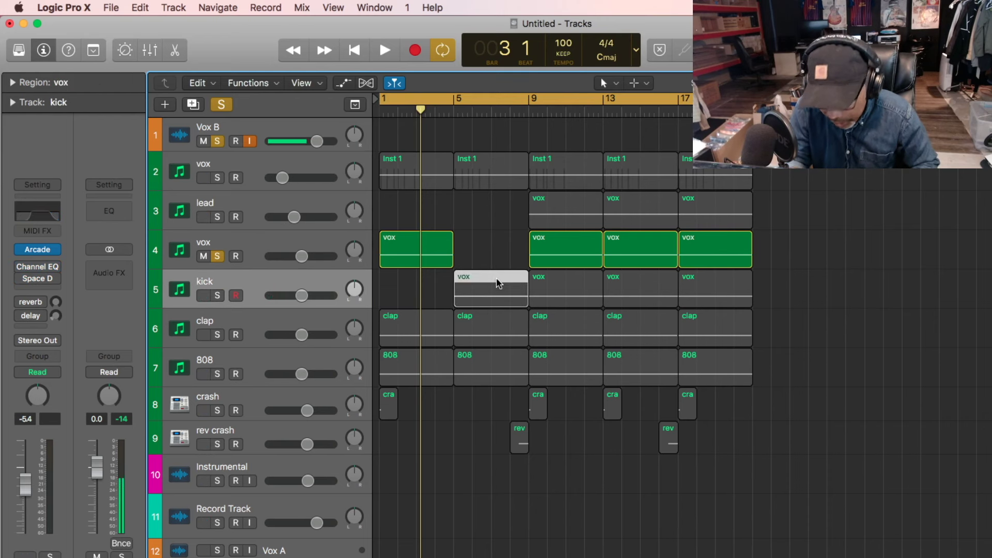
{"action": "key", "text": "Delete"}
Step: Delete the clap region at bar 1 and the 808 regions at bars 1 and 5
{"action": "left_click", "coordinate": [419, 337]}
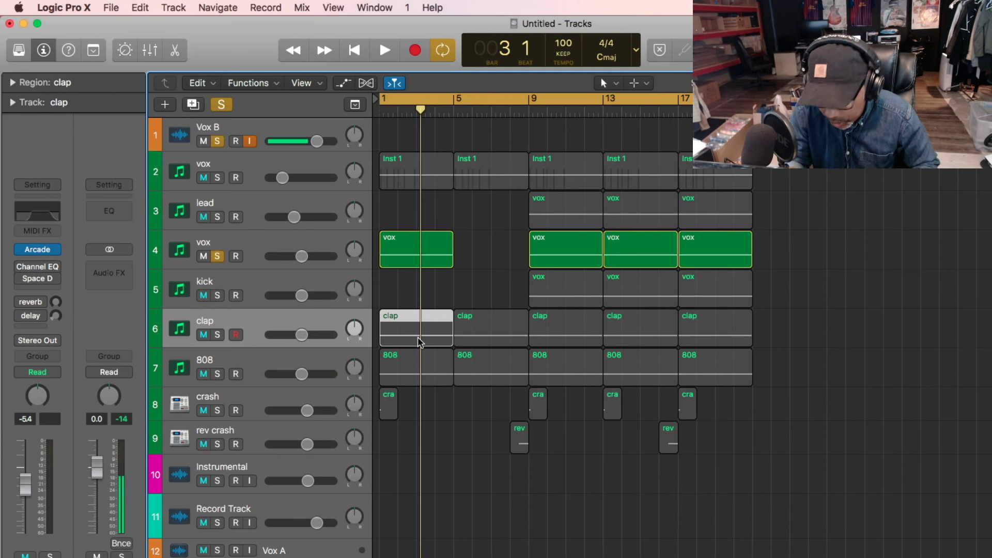
{"action": "key", "text": "Delete"}
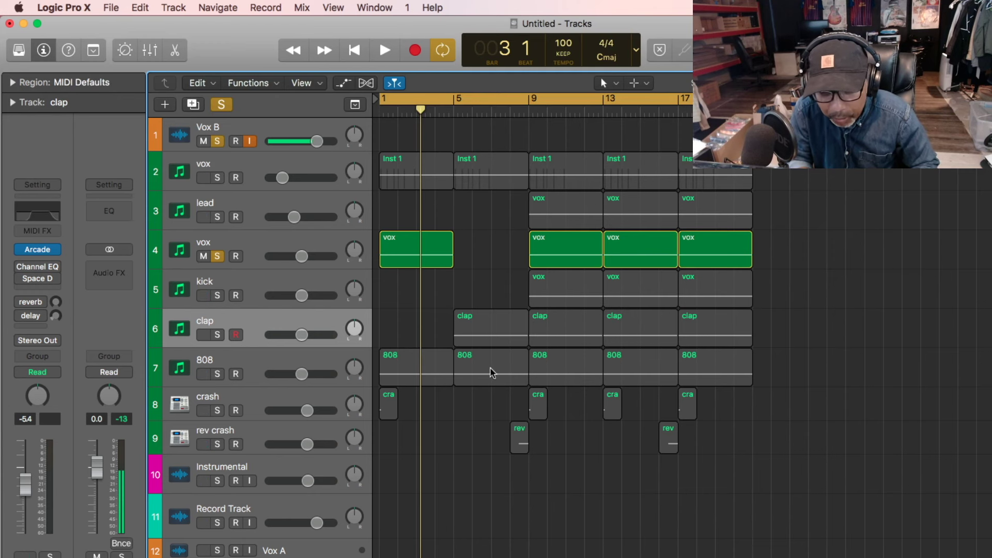
{"action": "left_click", "coordinate": [398, 383]}
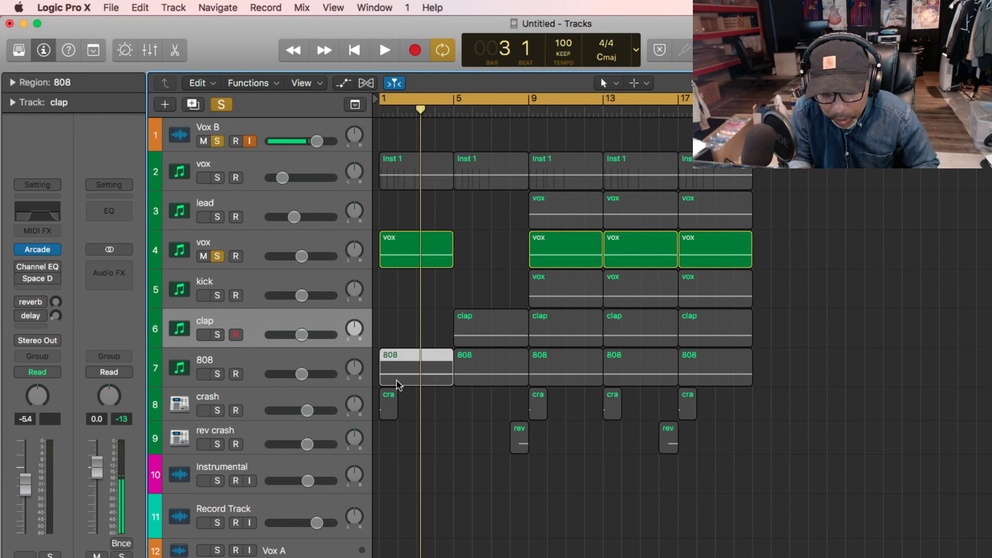
{"action": "key", "text": "Delete"}
{"action": "left_click", "coordinate": [487, 381]}
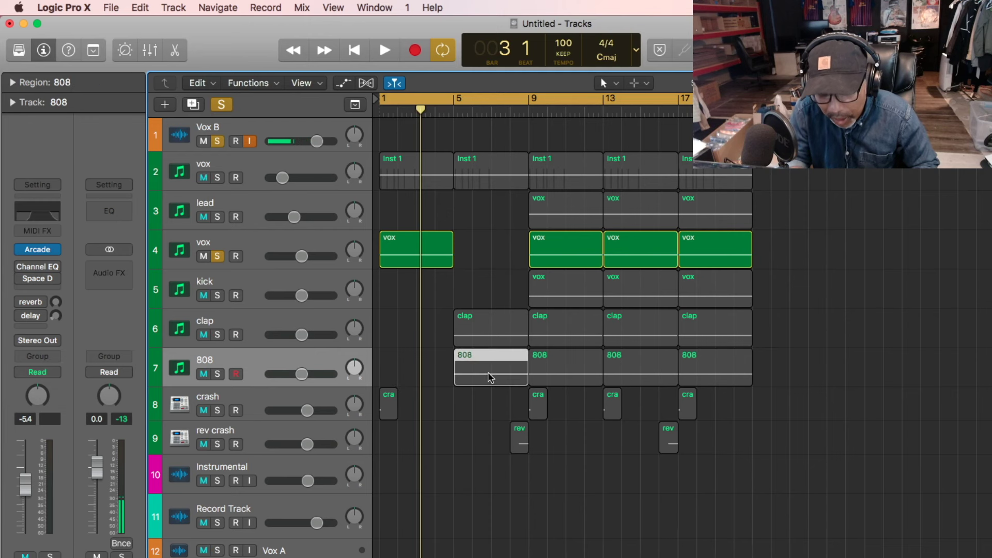
{"action": "key", "text": "Delete"}
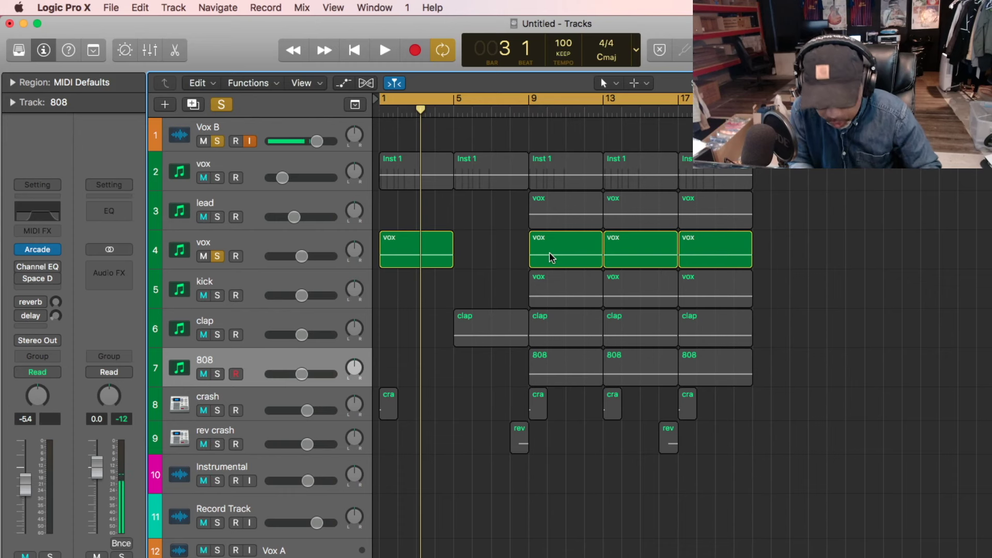
Step: Copy the track 4 vox and crash regions from bar 9 to bar 5, and the rev crash from bar 8 to bar 4
{"action": "left_click_drag", "start_coordinate": [549, 253], "coordinate": [476, 246]}
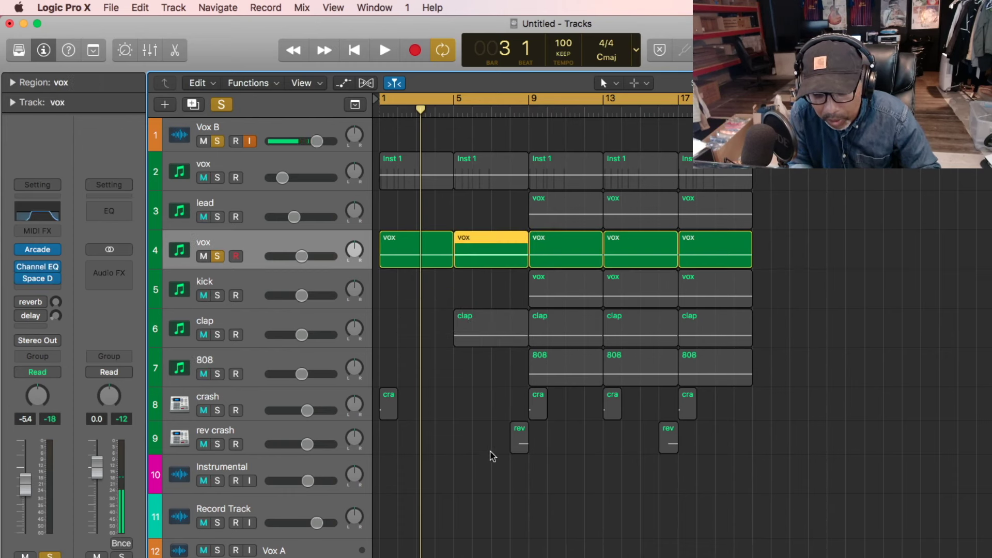
{"action": "left_click", "coordinate": [503, 391]}
{"action": "left_click_drag", "start_coordinate": [503, 392], "coordinate": [438, 422]}
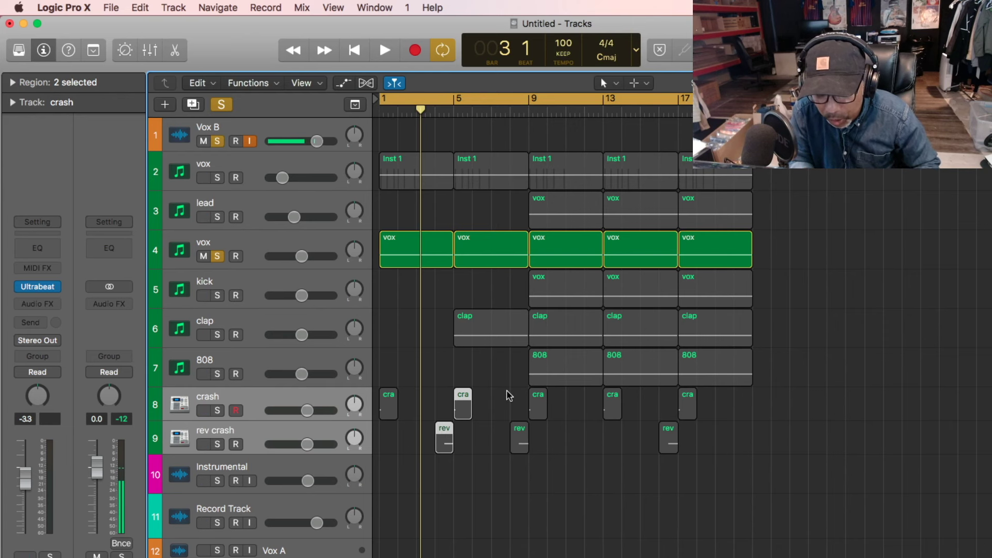
Step: Delete the rev crash at bar 8, try a copy of the bar 4 rev crash there, and remove that copy
{"action": "left_click", "coordinate": [518, 438]}
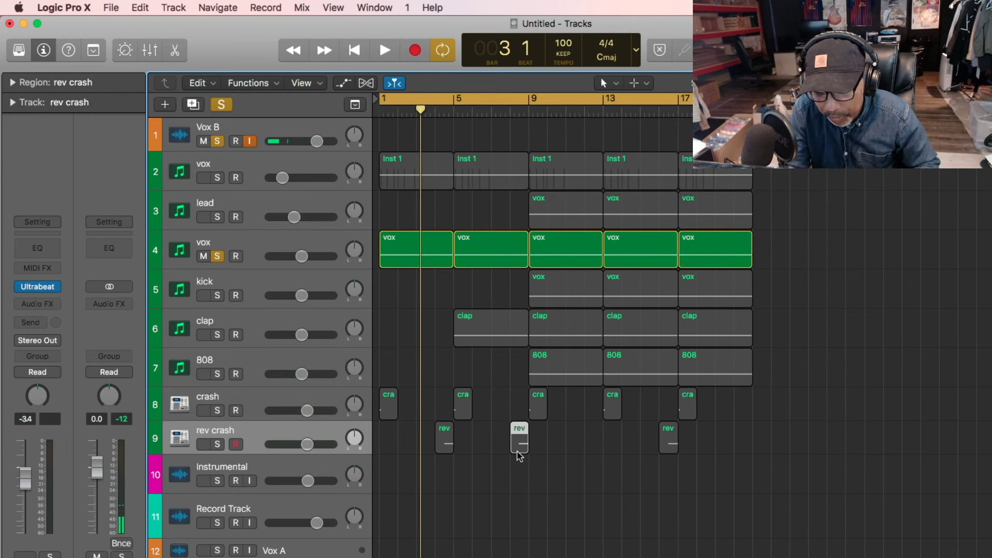
{"action": "key", "text": "Delete"}
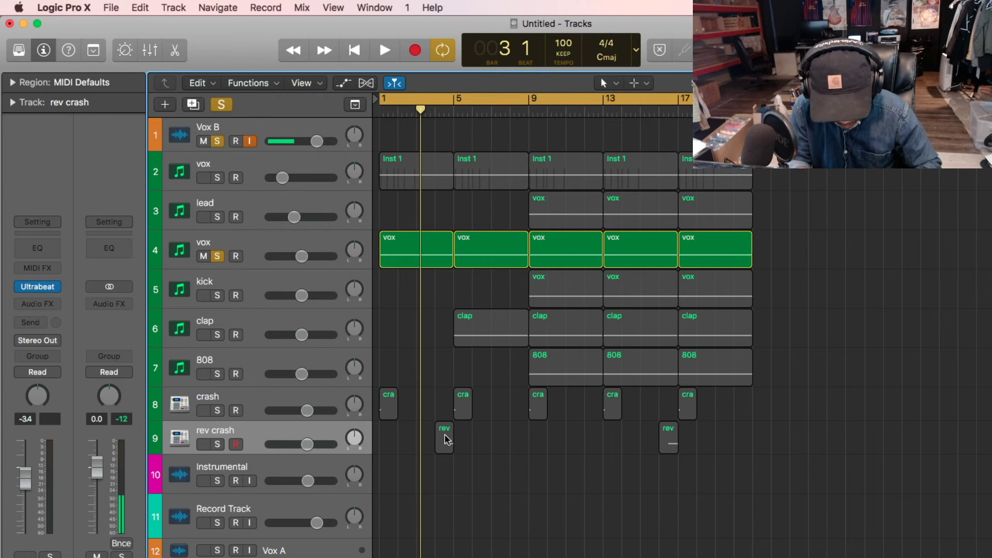
{"action": "left_click_drag", "start_coordinate": [444, 434], "coordinate": [518, 447]}
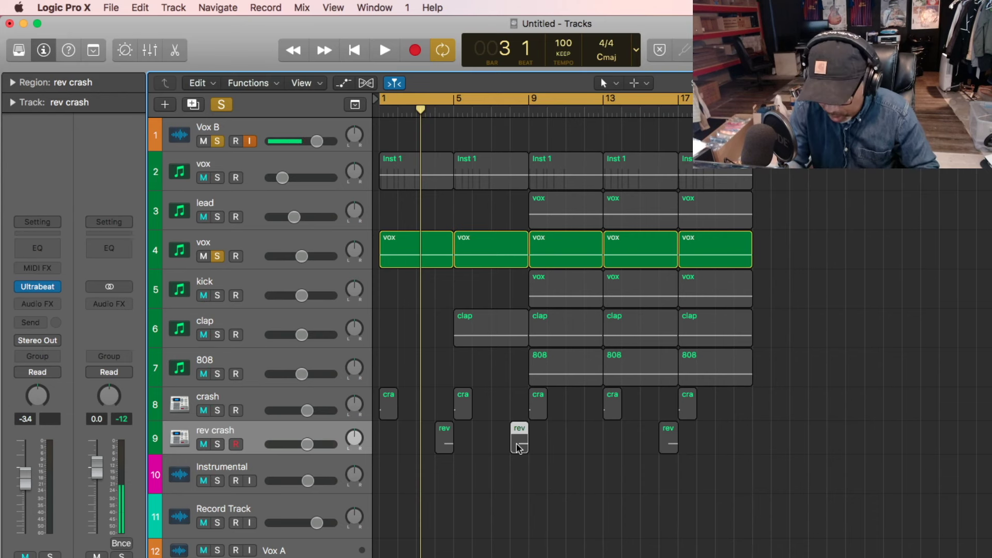
{"action": "key", "text": "Delete"}
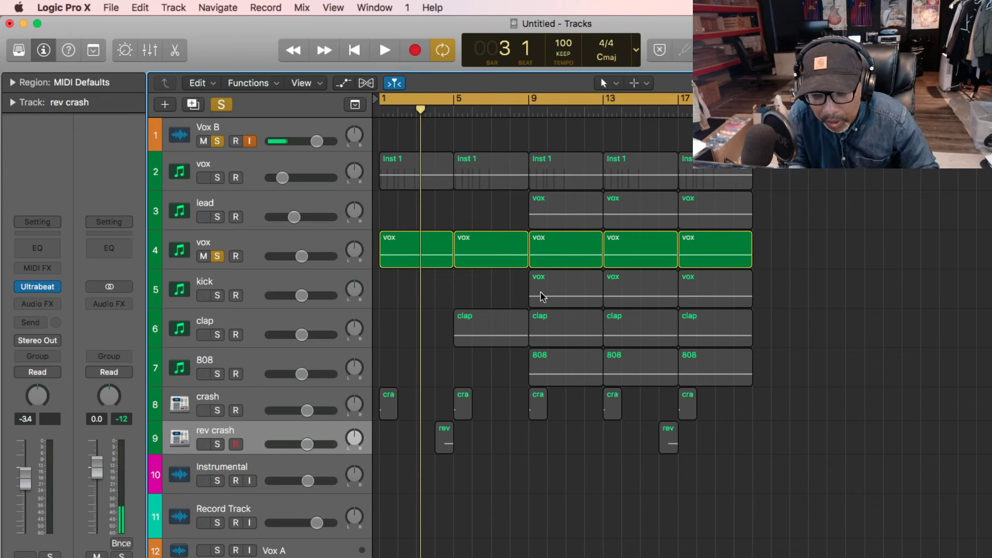
Step: Copy the kick, lead and 808 regions from bar 9 to bar 5
{"action": "left_click_drag", "start_coordinate": [543, 288], "coordinate": [469, 293]}
{"action": "left_click_drag", "start_coordinate": [542, 217], "coordinate": [469, 217]}
{"action": "left_click_drag", "start_coordinate": [561, 371], "coordinate": [487, 368]}
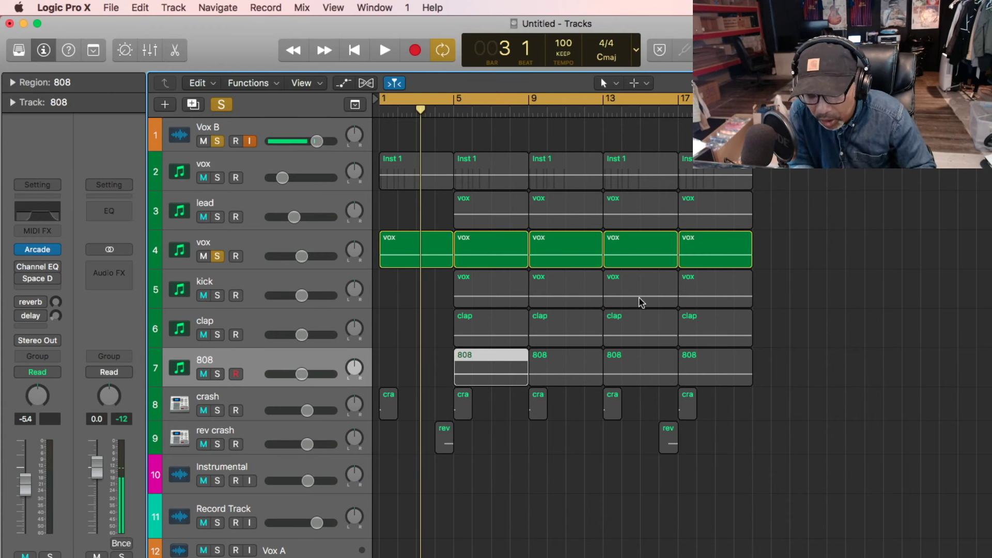
Step: Delete the lead and track 4 vox regions at bars 13 and 17
{"action": "left_click", "coordinate": [634, 256]}
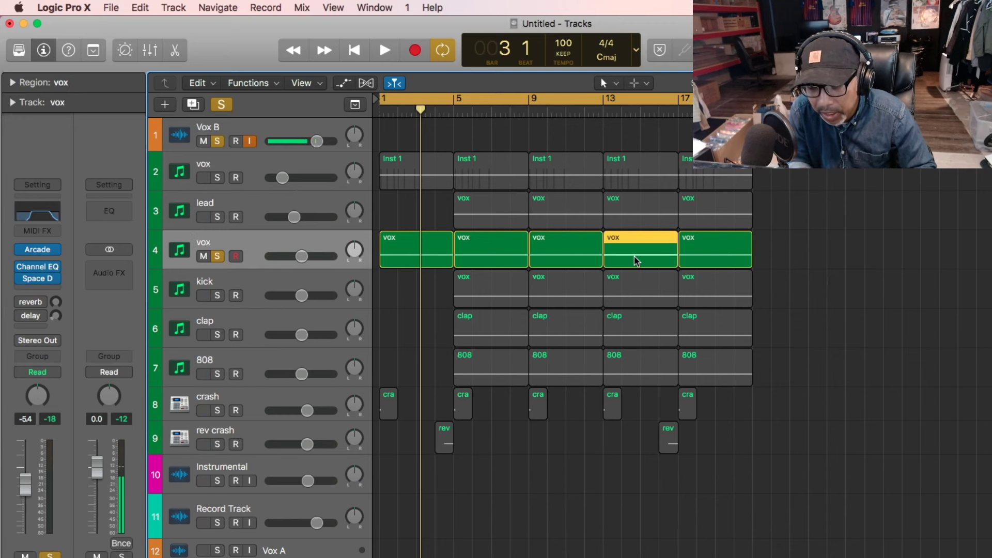
{"action": "key", "text": "Delete"}
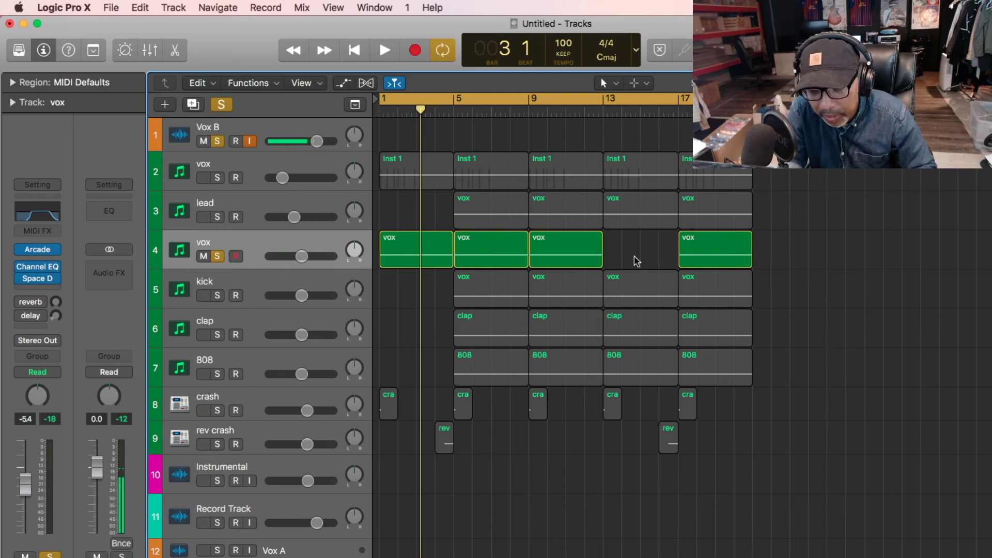
{"action": "left_click", "coordinate": [643, 217]}
{"action": "key", "text": "Delete"}
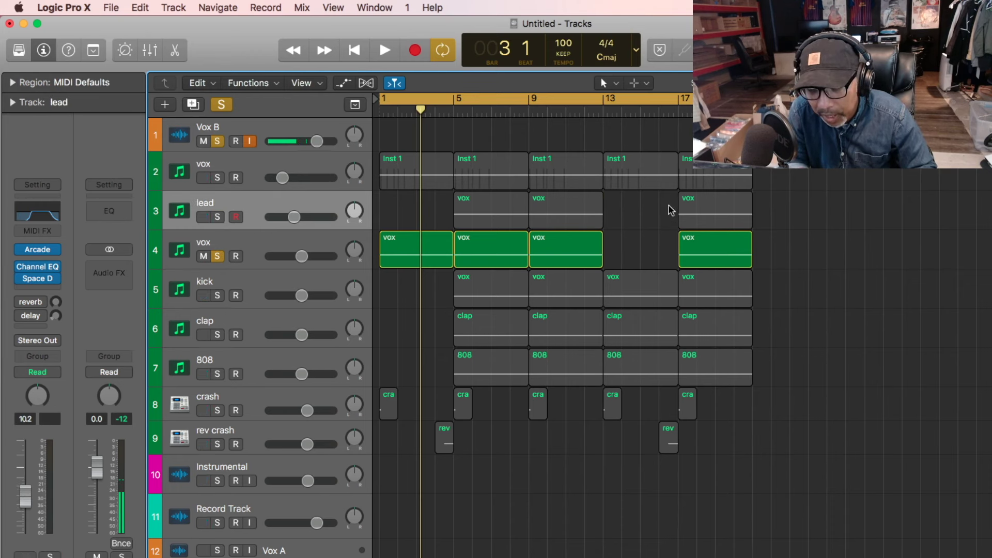
{"action": "left_click_drag", "start_coordinate": [677, 224], "coordinate": [696, 234]}
{"action": "key", "text": "Delete"}
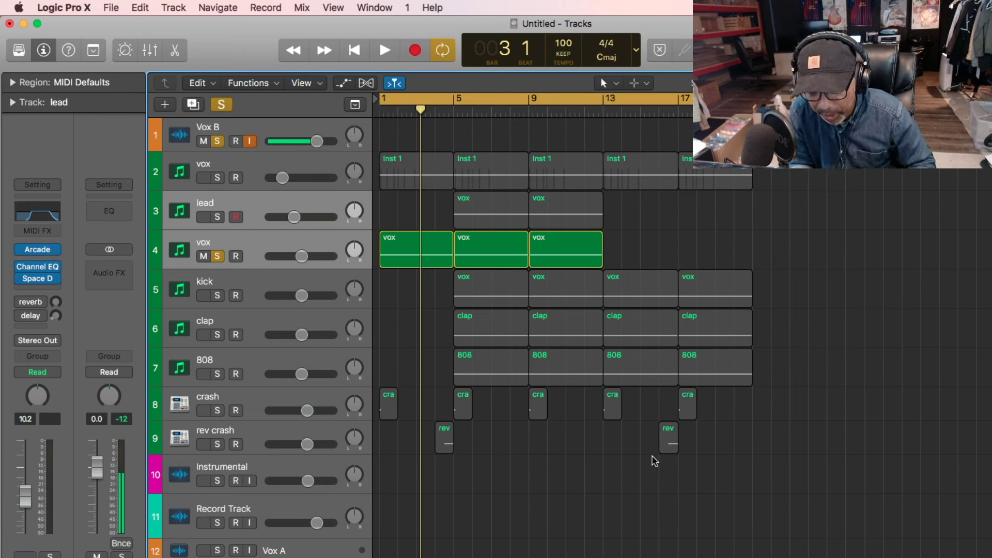
Step: Copy the rev crash at bar 16 to bar 12, delete the original, and unsolo the Vox B and track 4 vox tracks
{"action": "left_click_drag", "start_coordinate": [667, 441], "coordinate": [590, 445]}
{"action": "left_click", "coordinate": [669, 441]}
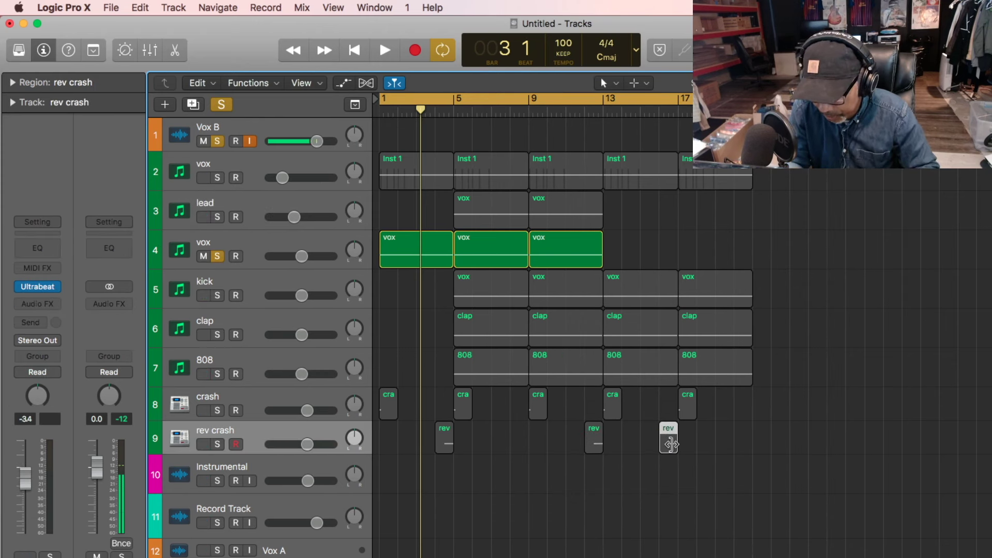
{"action": "key", "text": "Delete"}
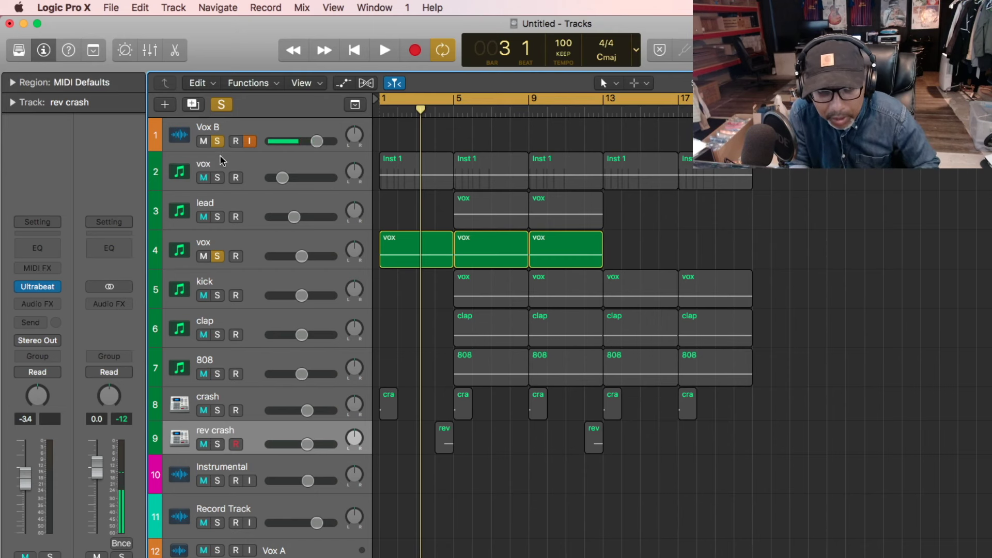
{"action": "left_click", "coordinate": [217, 142]}
{"action": "left_click", "coordinate": [217, 256]}
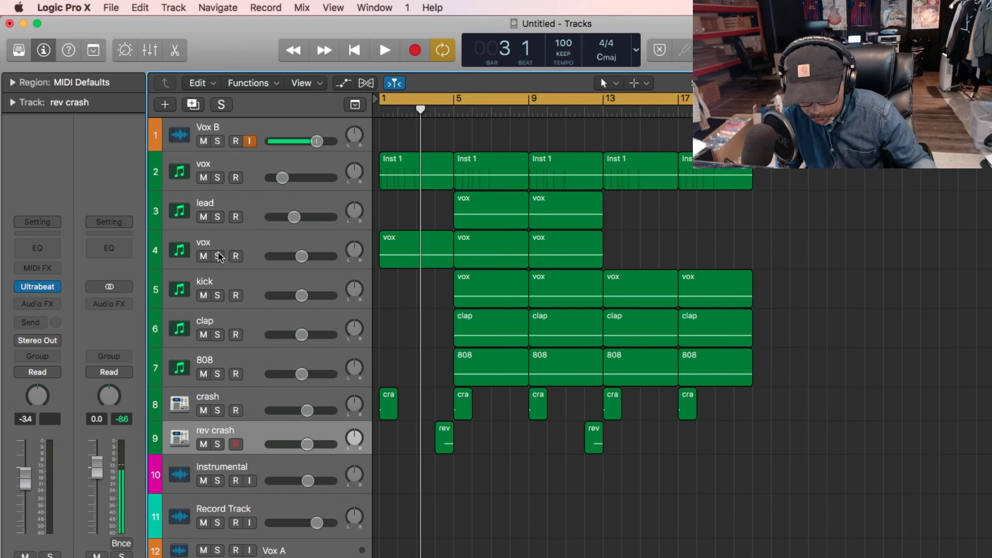
Step: Play back the arrangement up to bar 11 and delete all four 808 regions on track 7
{"action": "key", "text": "space"}
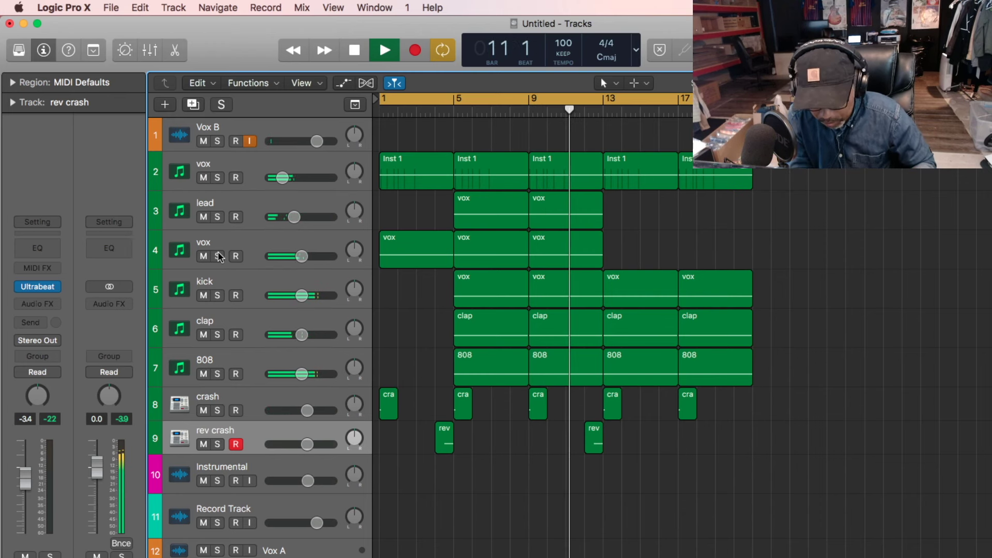
{"action": "key", "text": "space"}
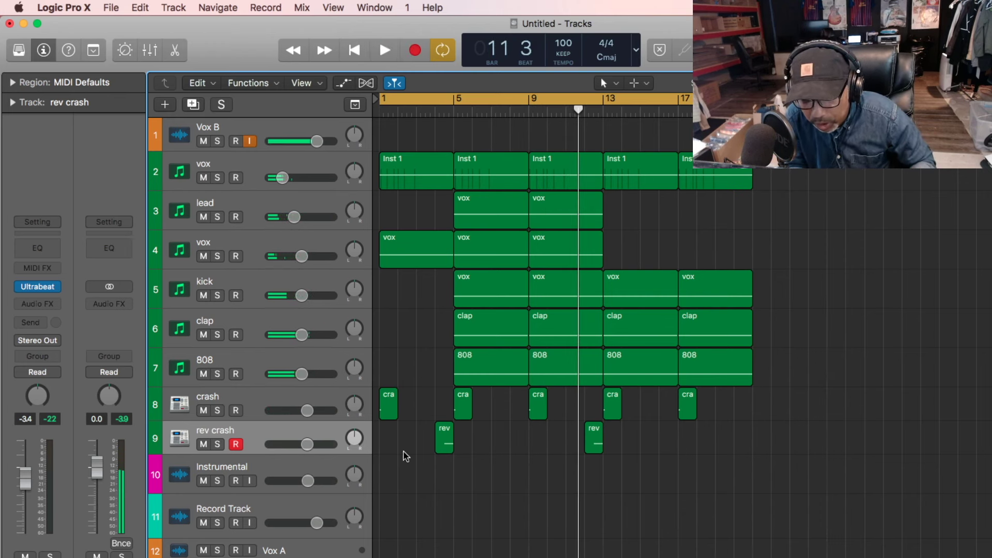
{"action": "left_click_drag", "start_coordinate": [443, 359], "coordinate": [713, 361]}
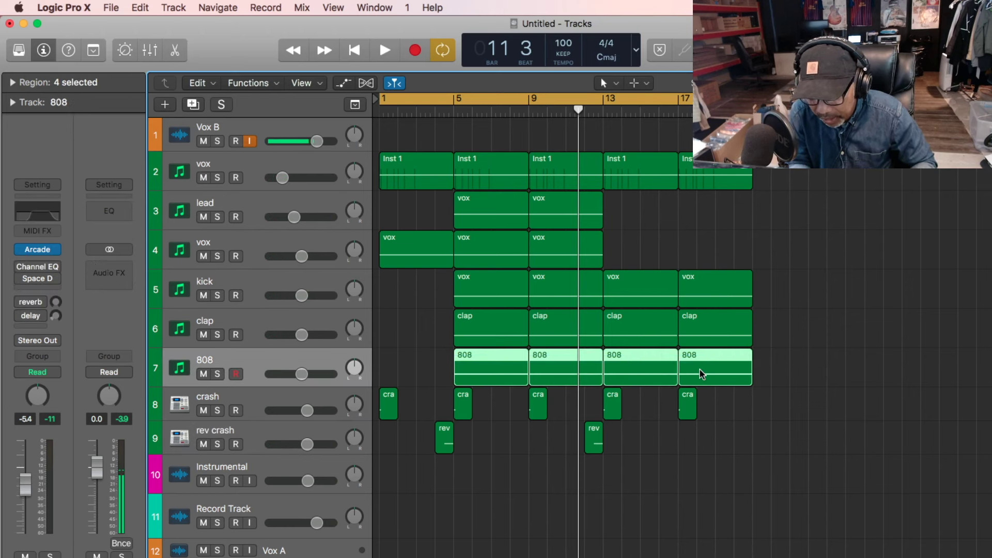
{"action": "key", "text": "Delete"}
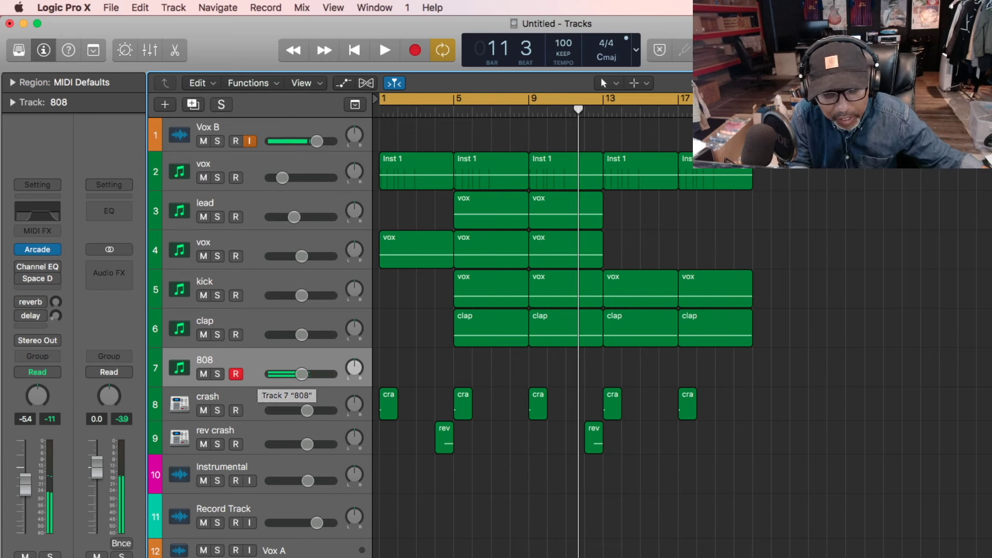
Step: Switch the 808 track's Arcade instrument to the Carry the Weight kit and close the plug-in
{"action": "mouse_move", "coordinate": [31, 249]}
{"action": "left_click", "coordinate": [35, 250]}
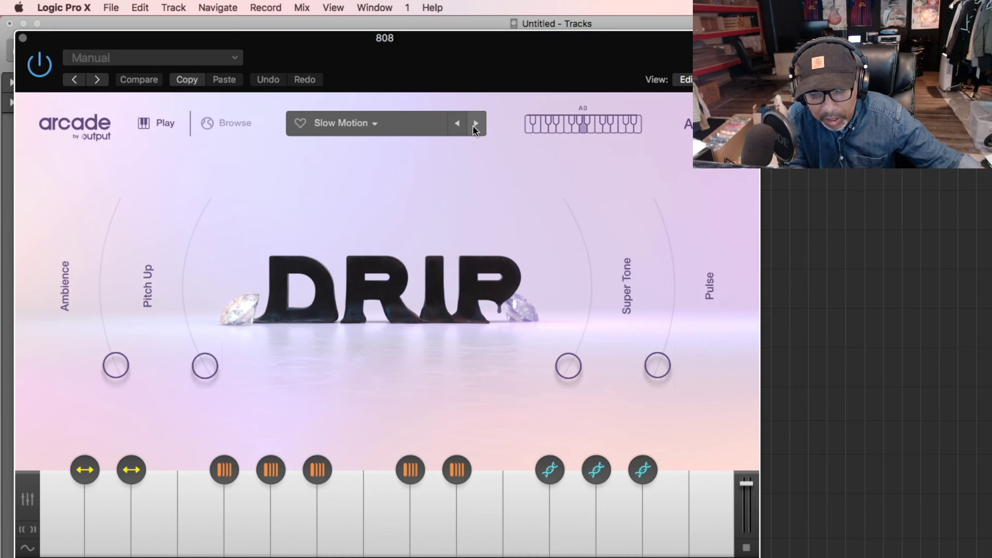
{"action": "left_click", "coordinate": [478, 126]}
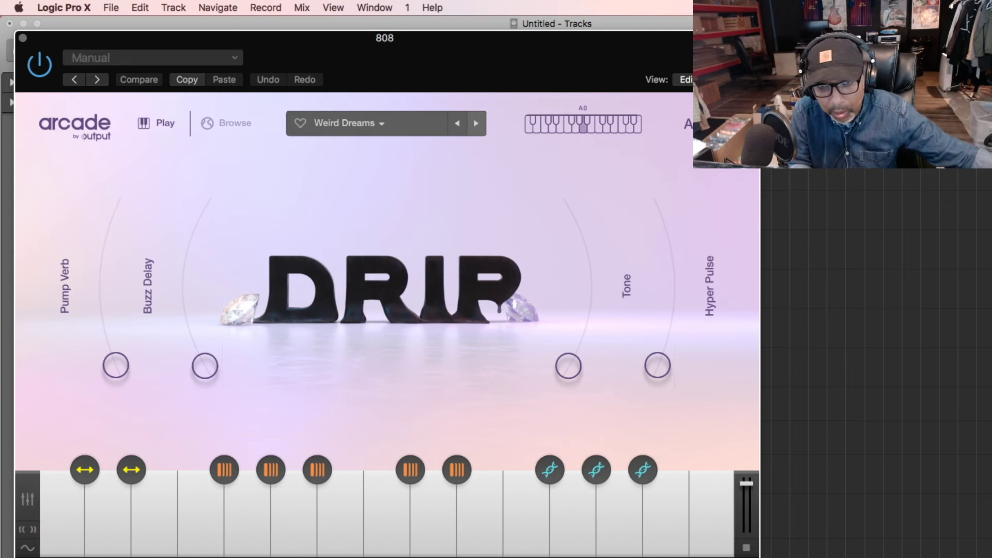
{"action": "left_click", "coordinate": [474, 129]}
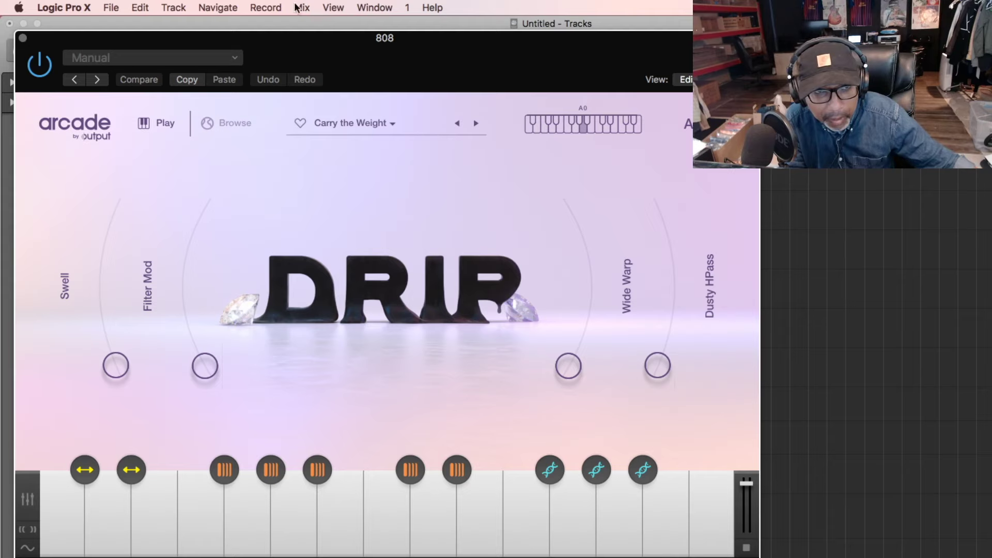
{"action": "left_click", "coordinate": [22, 38]}
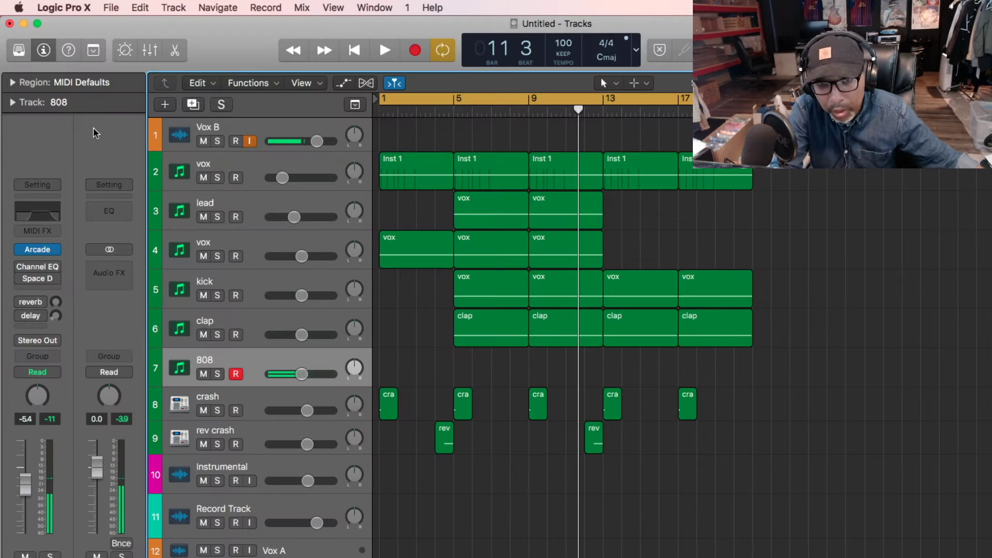
Step: Record a new 808 note at bar 1, align it to the bar start and lengthen it to four bars
{"action": "key", "text": "space"}
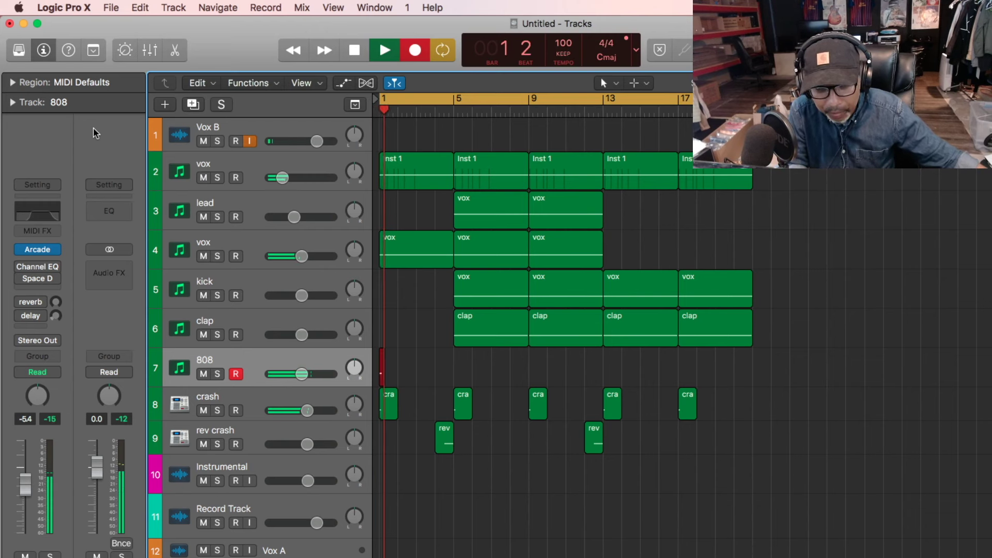
{"action": "key", "text": "space"}
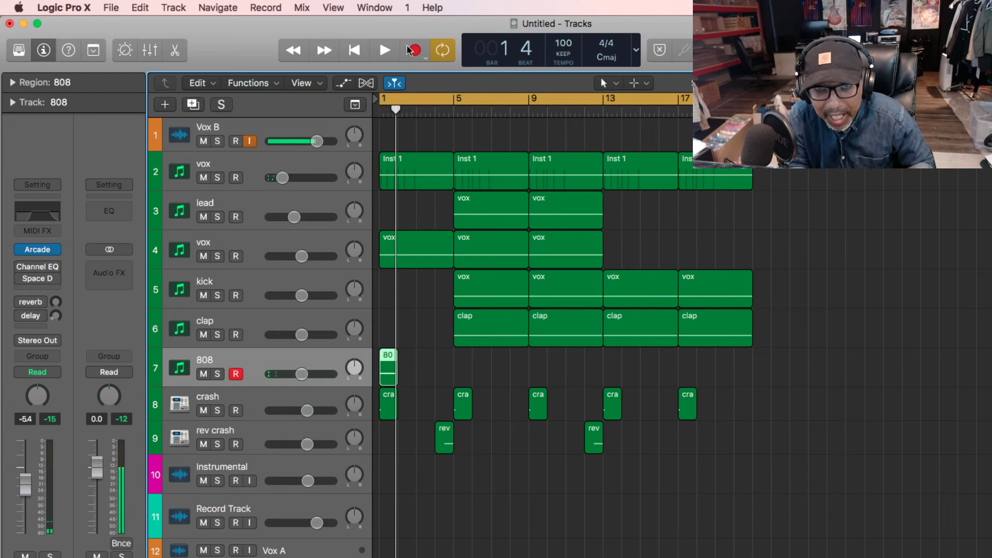
{"action": "left_click", "coordinate": [384, 11]}
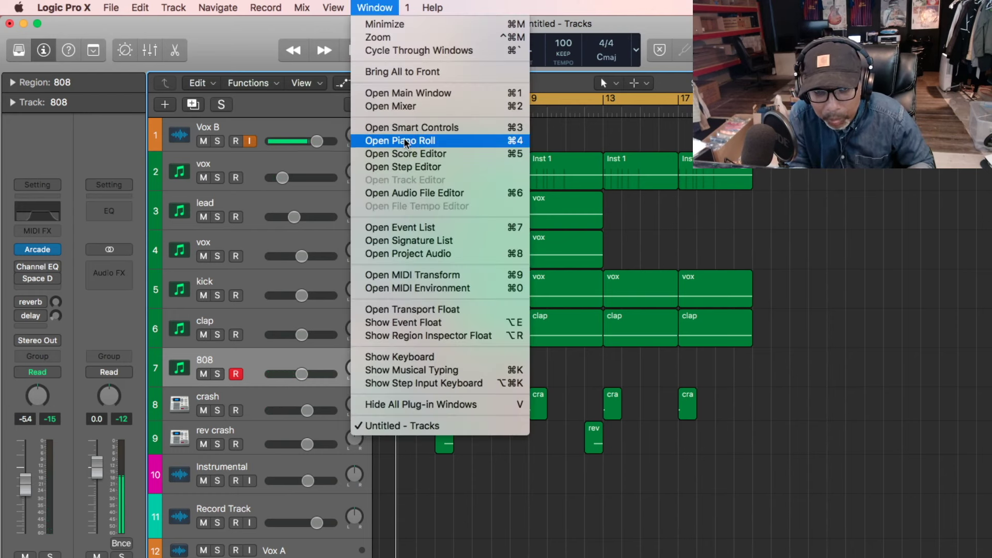
{"action": "left_click", "coordinate": [406, 141]}
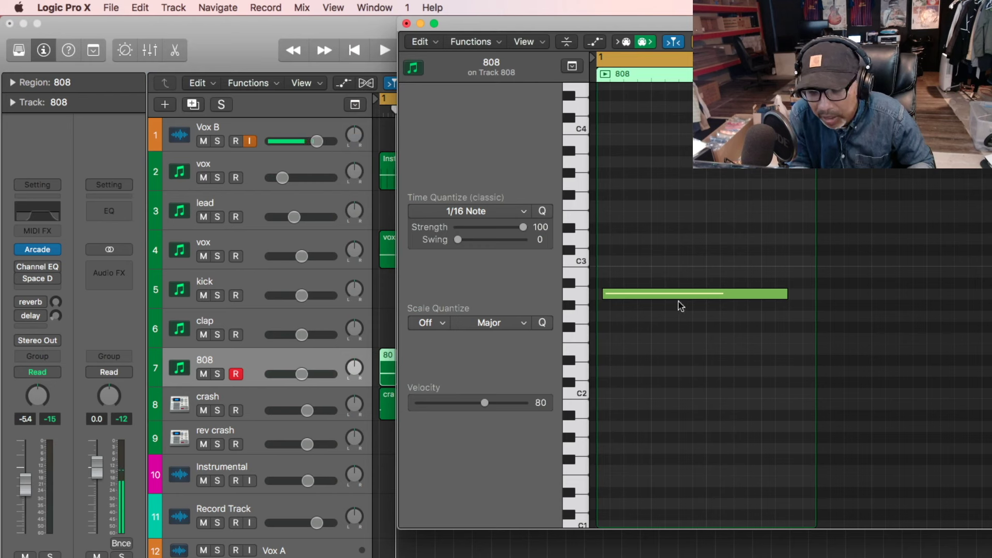
{"action": "left_click_drag", "start_coordinate": [660, 299], "coordinate": [654, 300]}
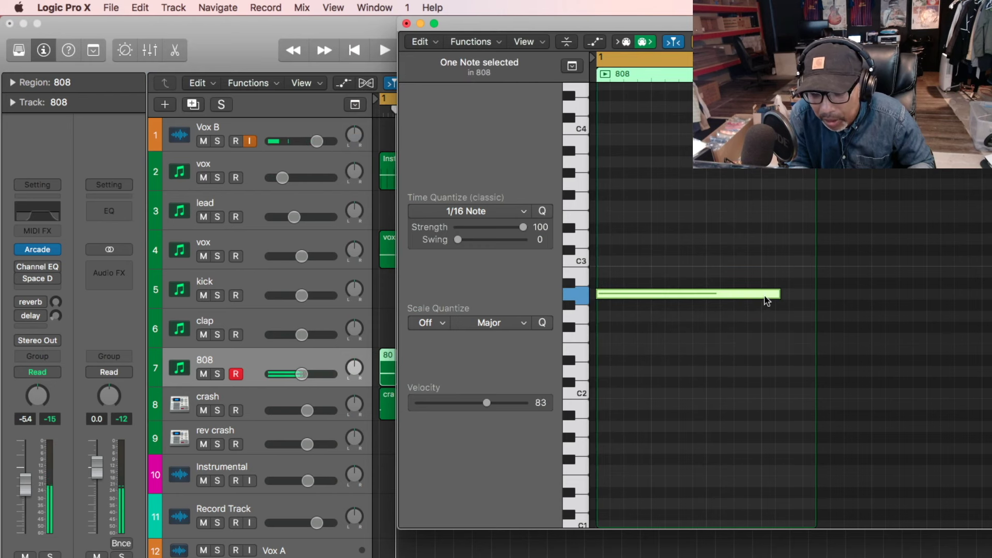
{"action": "left_click_drag", "start_coordinate": [783, 297], "coordinate": [989, 331]}
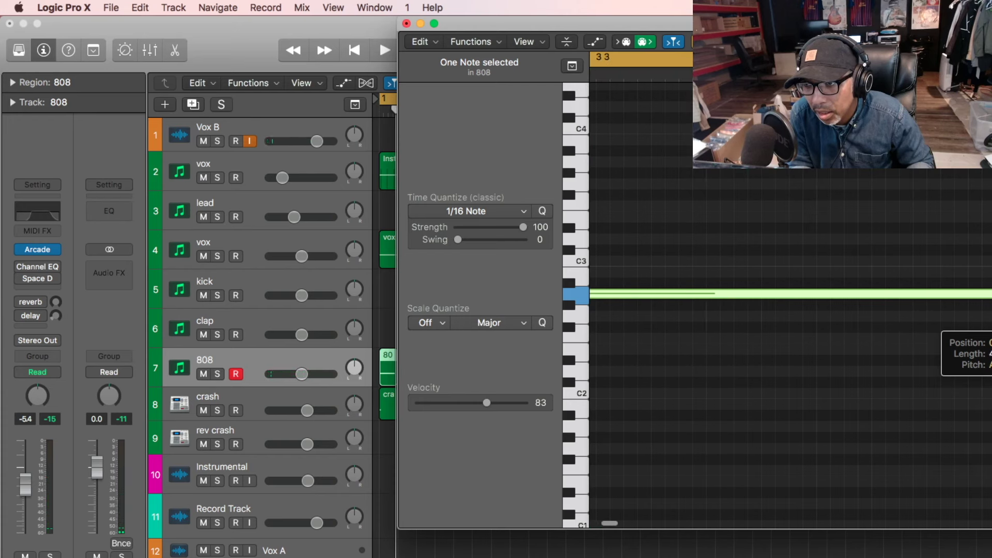
{"action": "left_click_drag", "start_coordinate": [989, 331], "coordinate": [782, 310]}
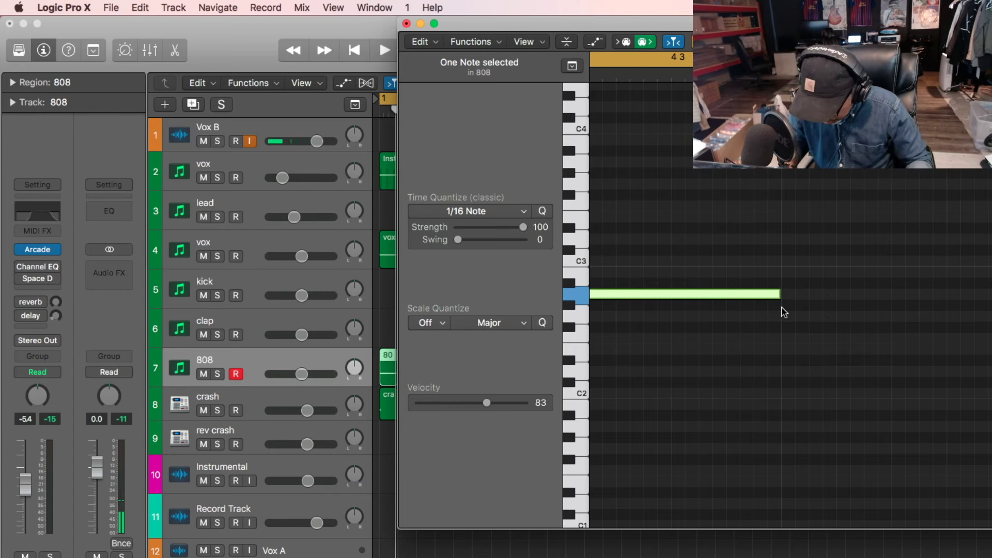
{"action": "left_click", "coordinate": [406, 24]}
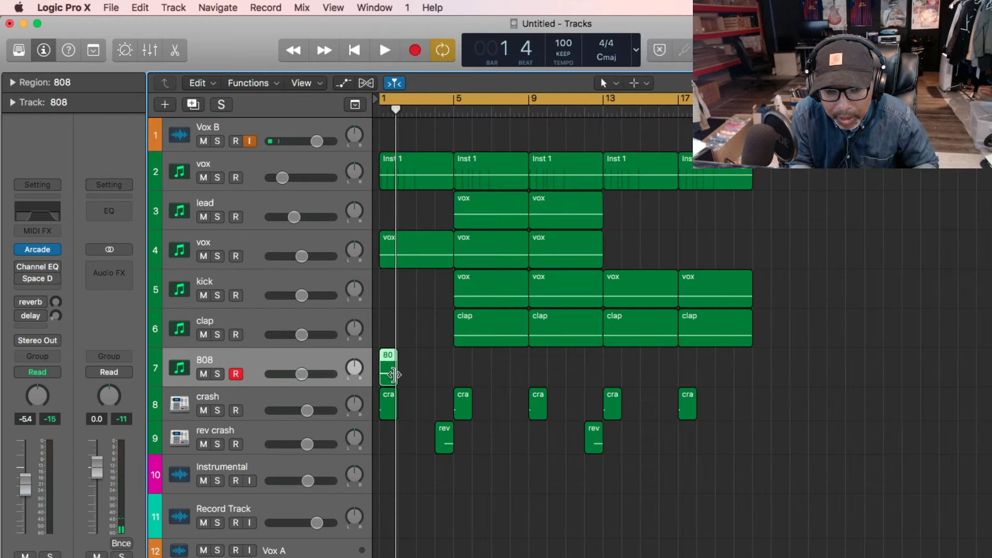
Step: Extend the 808 region to four bars, place it at bars 5, 9, 13 and 17, and play it back
{"action": "left_click_drag", "start_coordinate": [393, 375], "coordinate": [722, 380]}
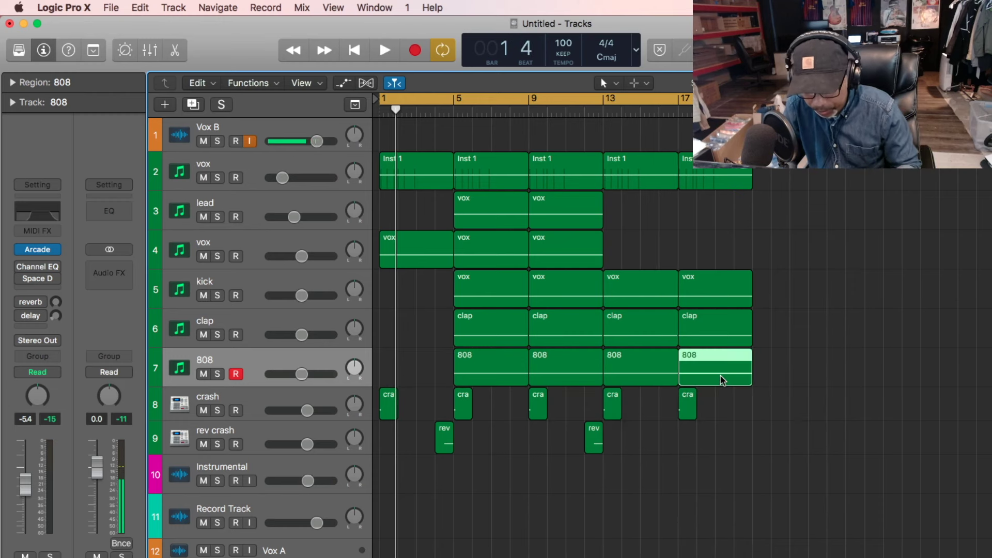
{"action": "key", "text": "space"}
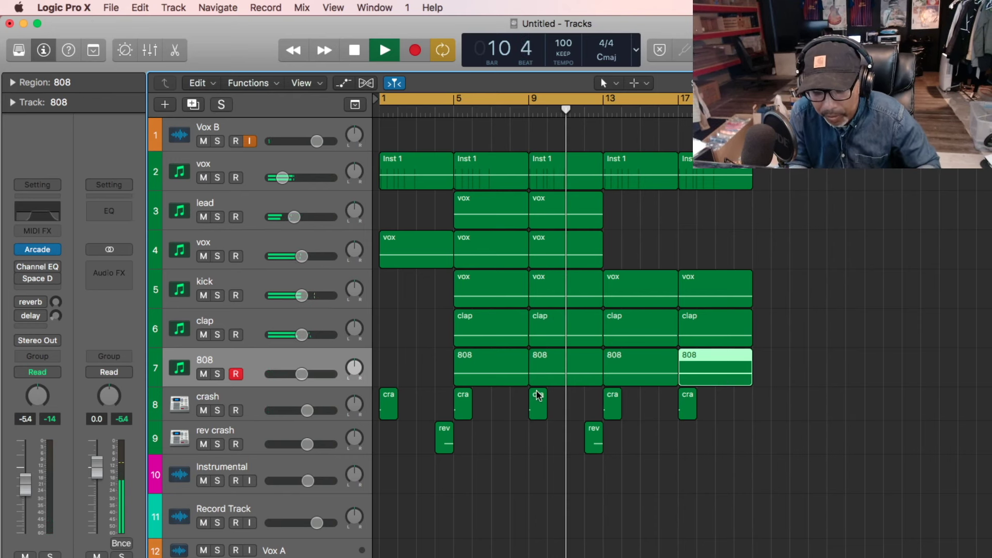
{"action": "key", "text": "space"}
Step: Delete the 808 regions at bars 9, 13 and 17, keeping the one at bar 5
{"action": "left_click", "coordinate": [564, 376]}
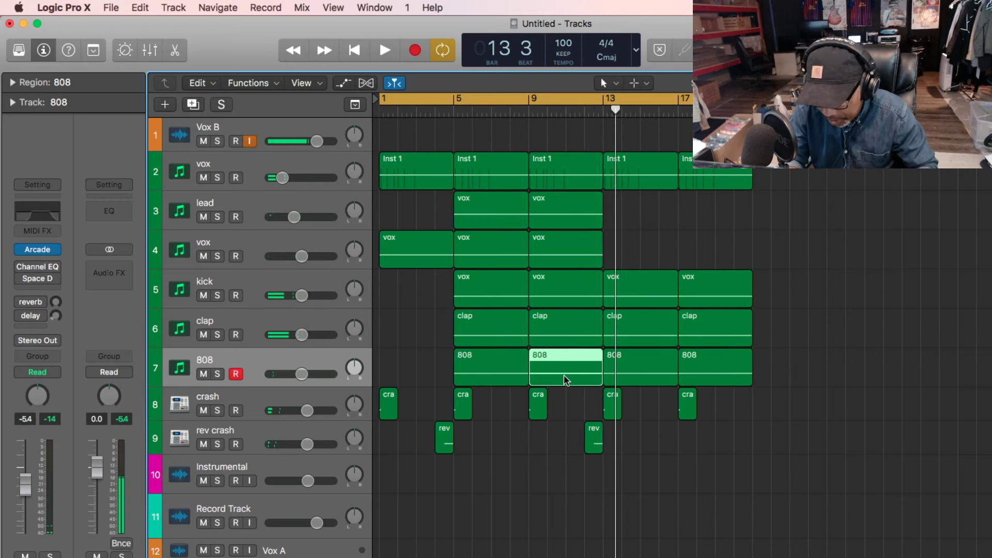
{"action": "key", "text": "Delete"}
{"action": "left_click", "coordinate": [698, 377]}
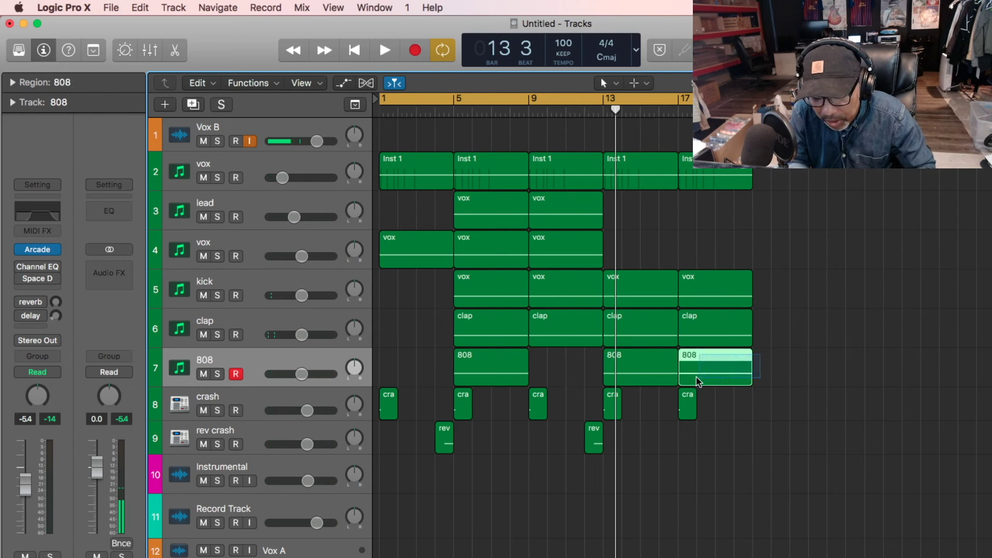
{"action": "left_click", "coordinate": [668, 381], "text": "shift"}
{"action": "key", "text": "Delete"}
Step: Shorten the note in the bar 5 808 region so it ends about an eighth note before bar 9
{"action": "left_click", "coordinate": [513, 384]}
{"action": "left_click", "coordinate": [392, 8]}
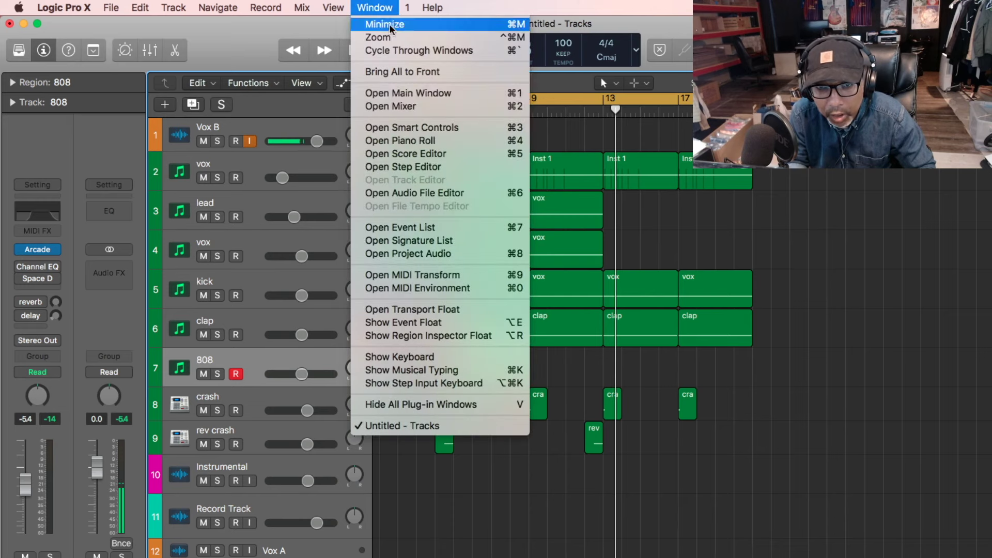
{"action": "left_click", "coordinate": [424, 140]}
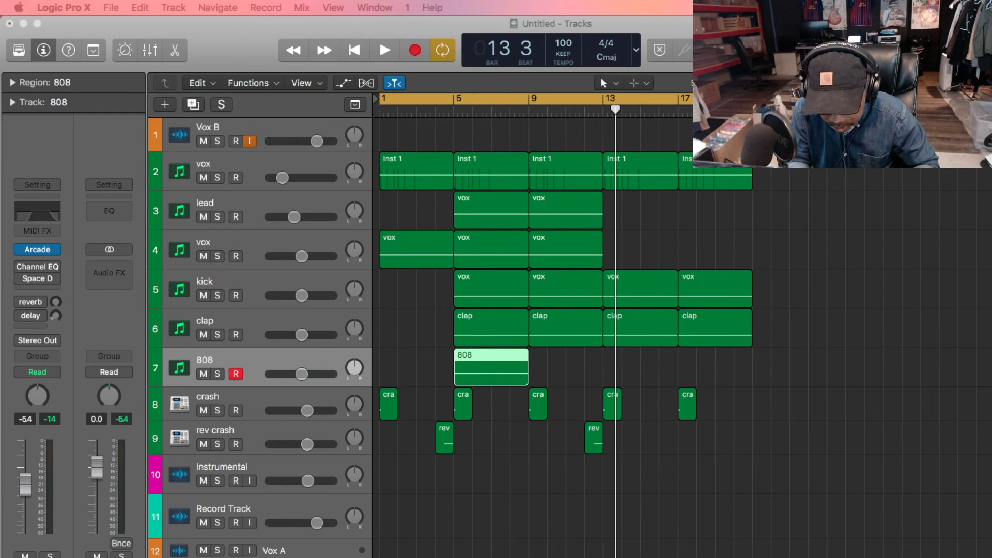
{"action": "key", "text": "super+4"}
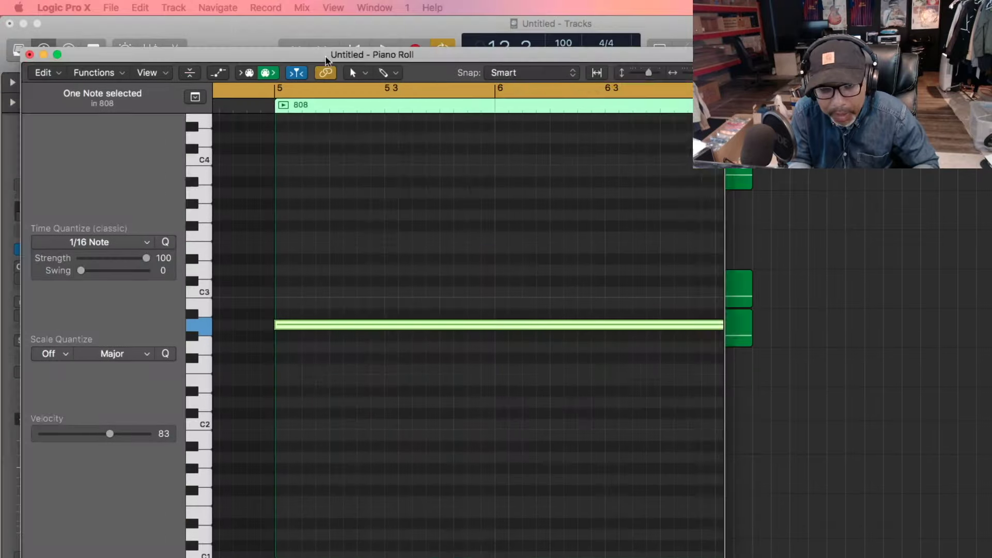
{"action": "left_click_drag", "start_coordinate": [720, 232], "coordinate": [448, 345]}
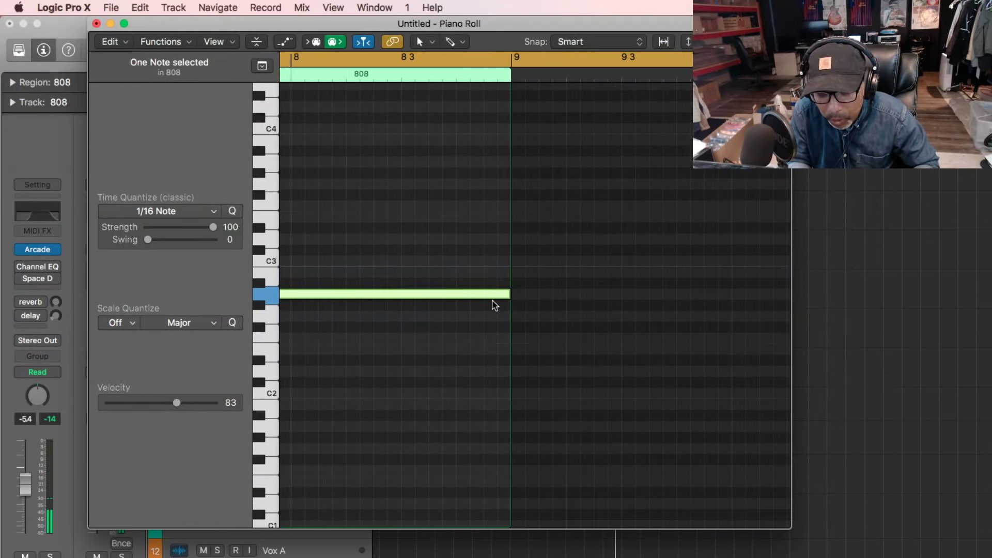
{"action": "left_click_drag", "start_coordinate": [508, 294], "coordinate": [481, 307]}
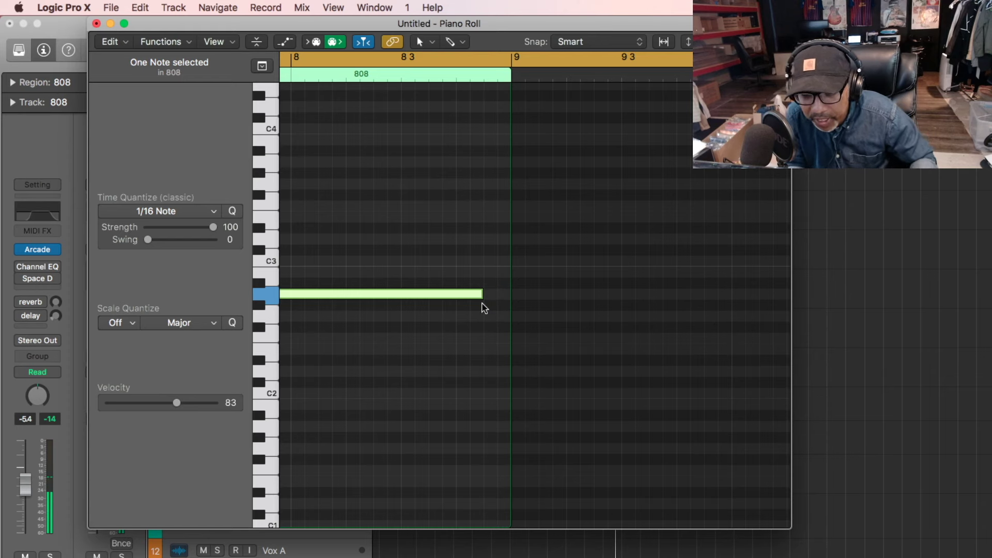
{"action": "left_click", "coordinate": [96, 23]}
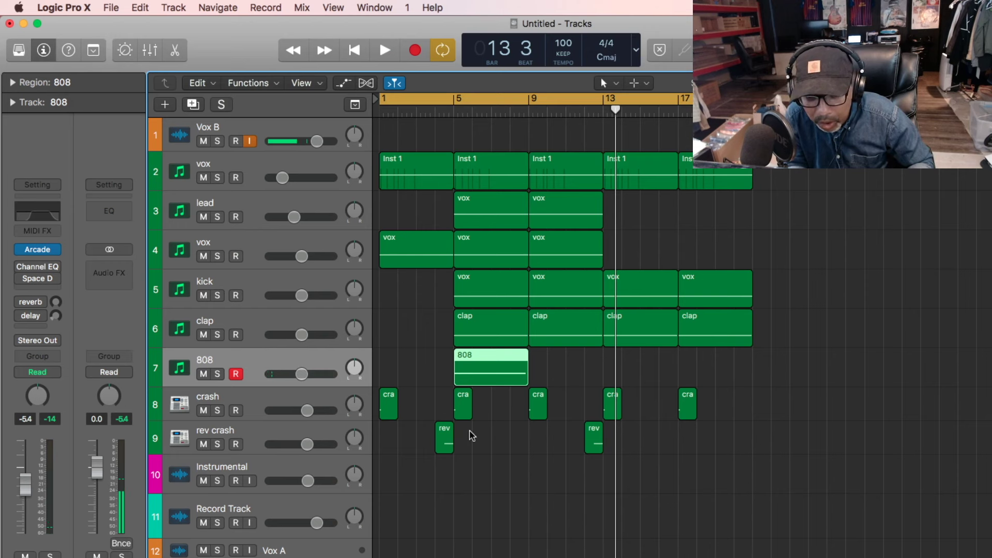
Step: Copy the shortened 808 region from bar 5 to bars 9, 13 and 17, and play back the arrangement
{"action": "left_click_drag", "start_coordinate": [498, 367], "coordinate": [722, 383]}
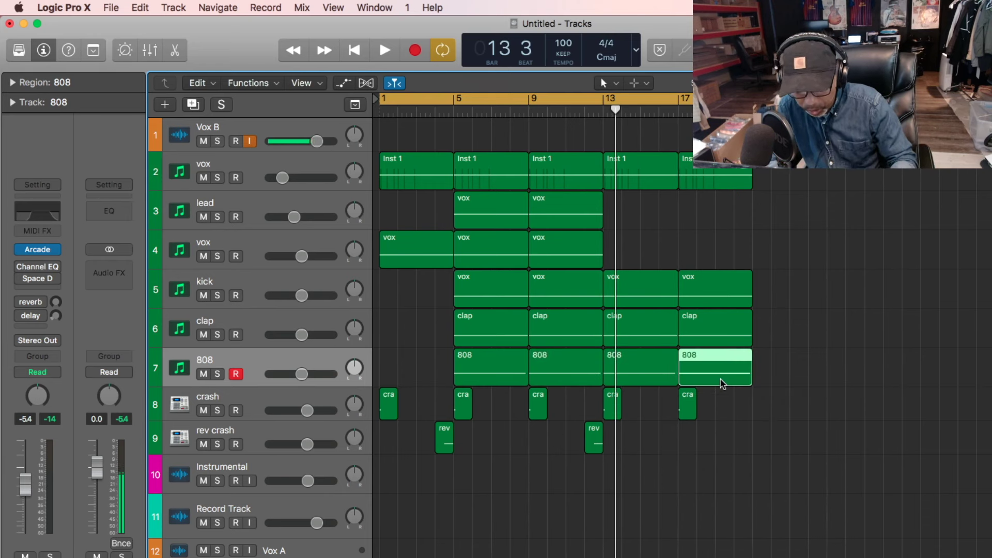
{"action": "key", "text": "space"}
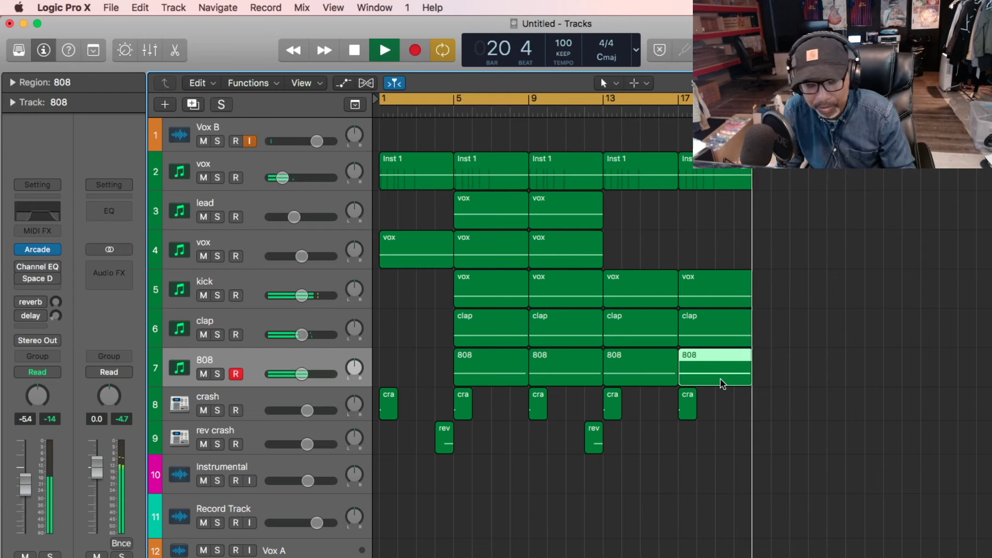
{"action": "key", "text": "space"}
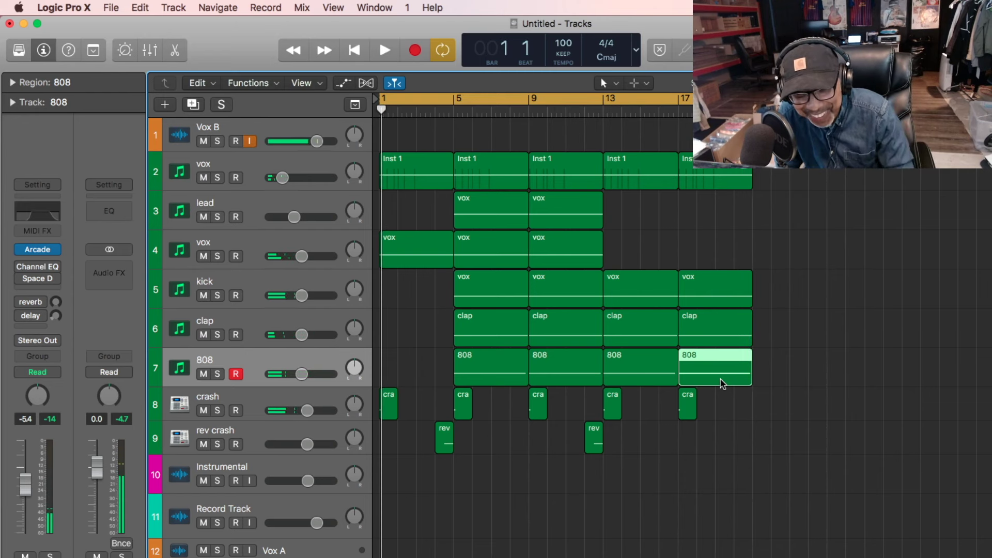